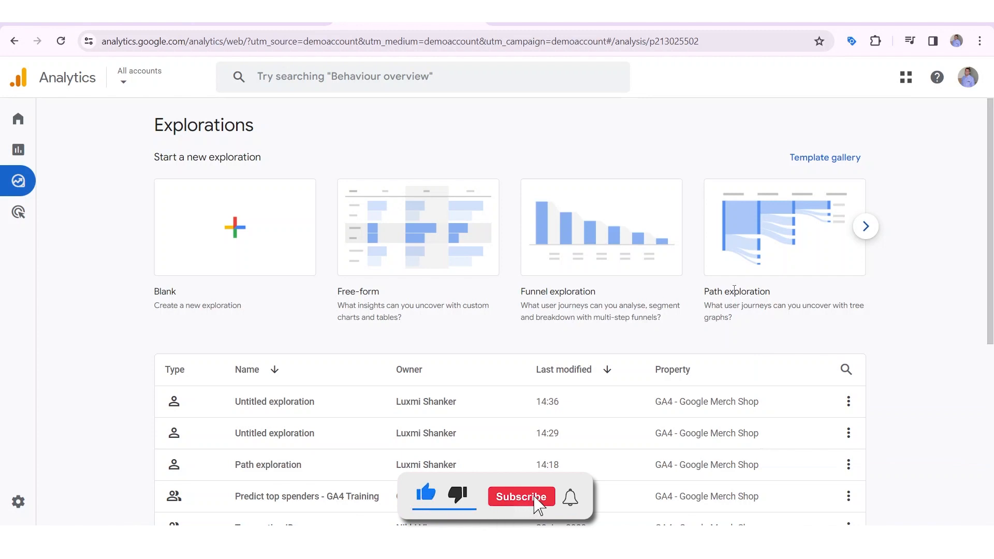
# Look through the exploration templates, the template gallery and the list of Analytics accounts
pyautogui.click(866, 226)
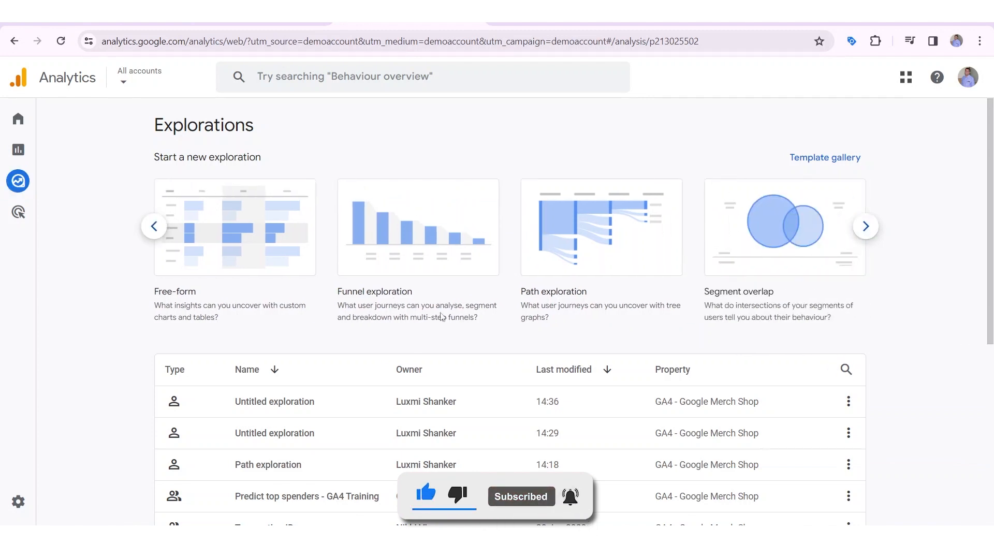
pyautogui.click(834, 160)
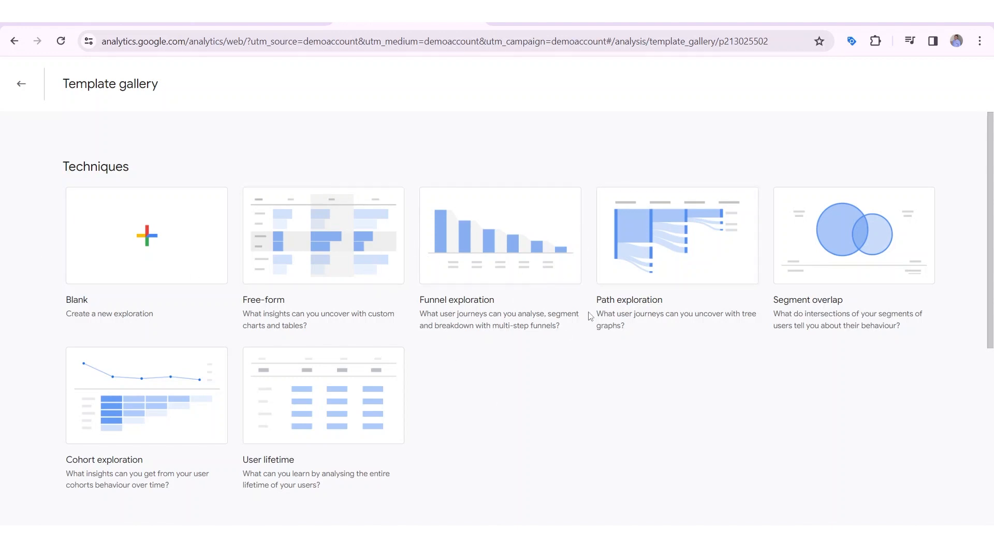
pyautogui.click(22, 84)
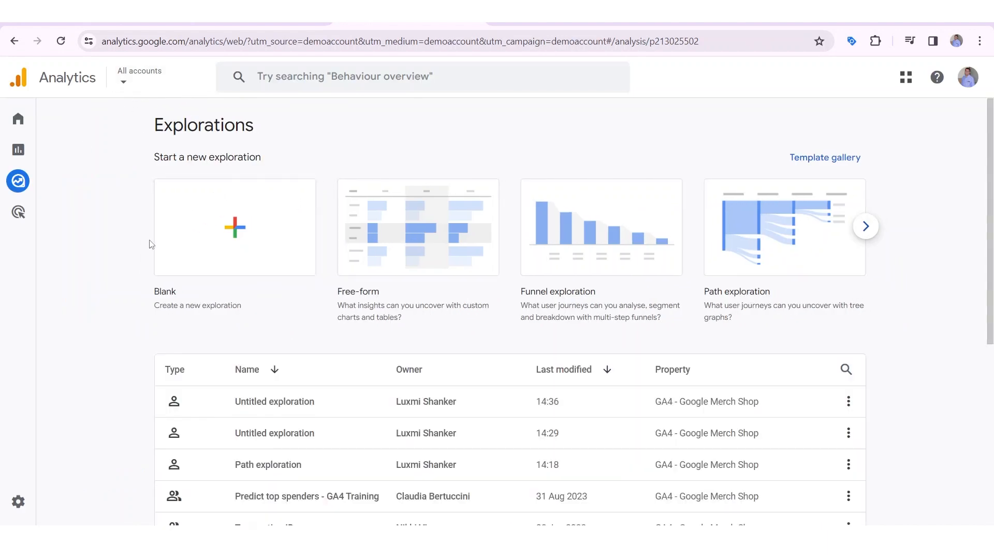
pyautogui.click(125, 86)
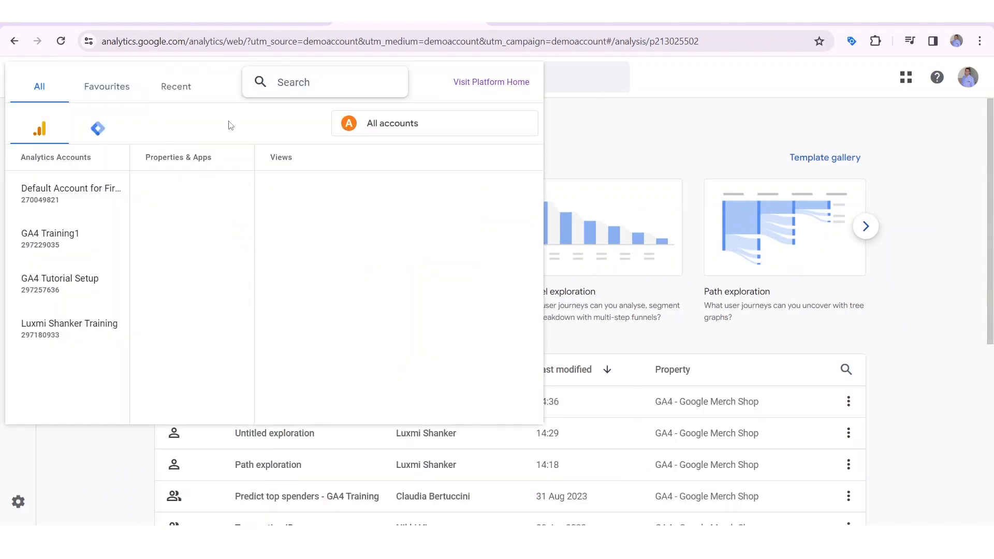
pyautogui.click(610, 151)
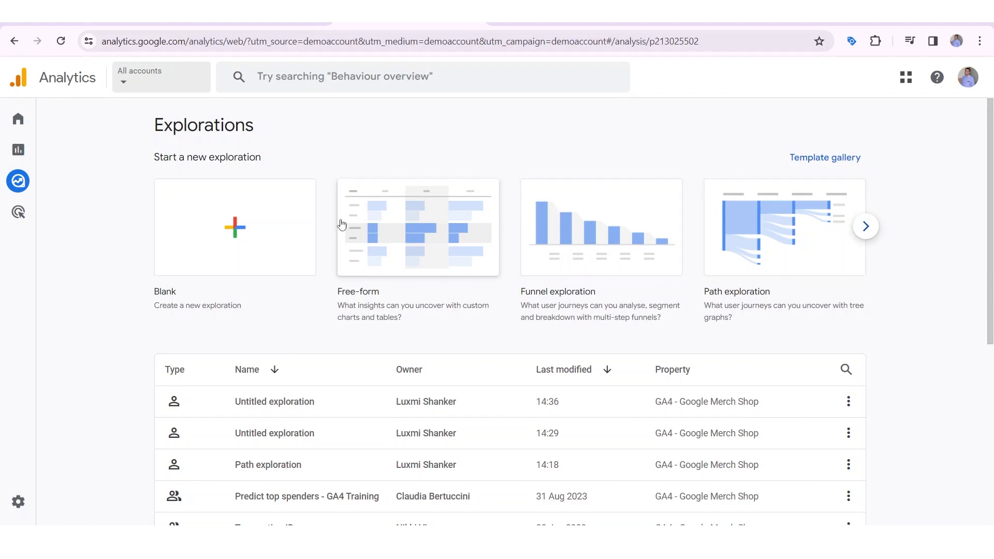
# Create a blank exploration and set its technique to Funnel exploration
pyautogui.click(236, 229)
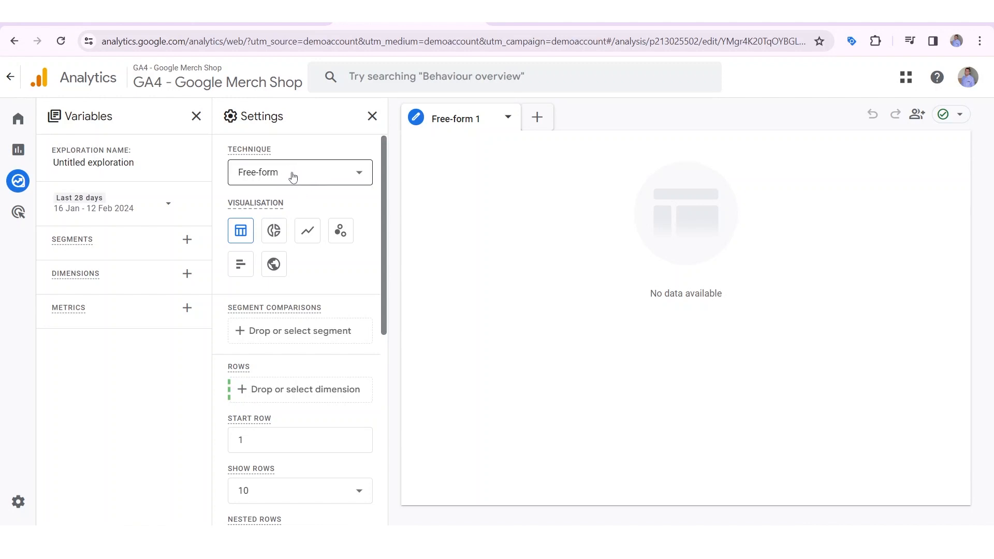
pyautogui.click(306, 179)
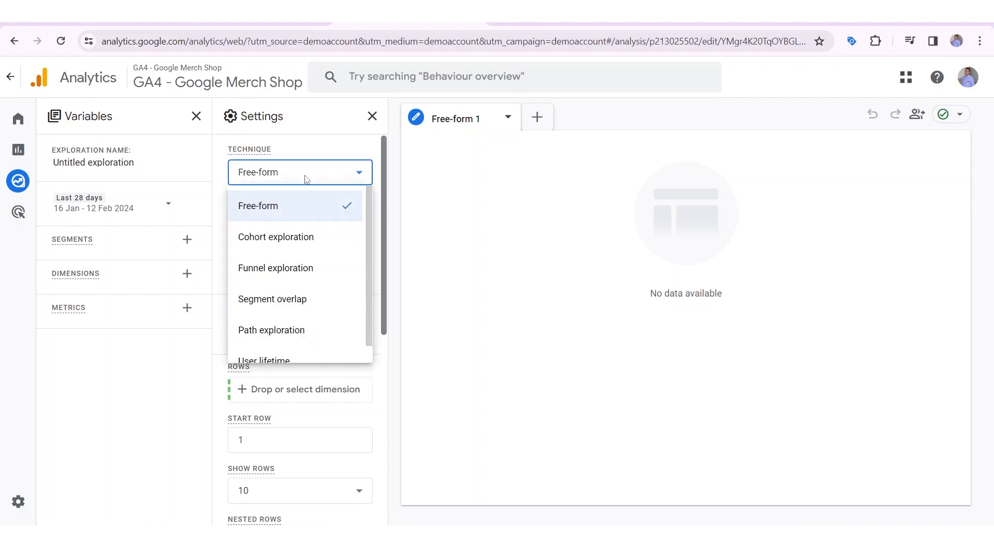
pyautogui.click(297, 270)
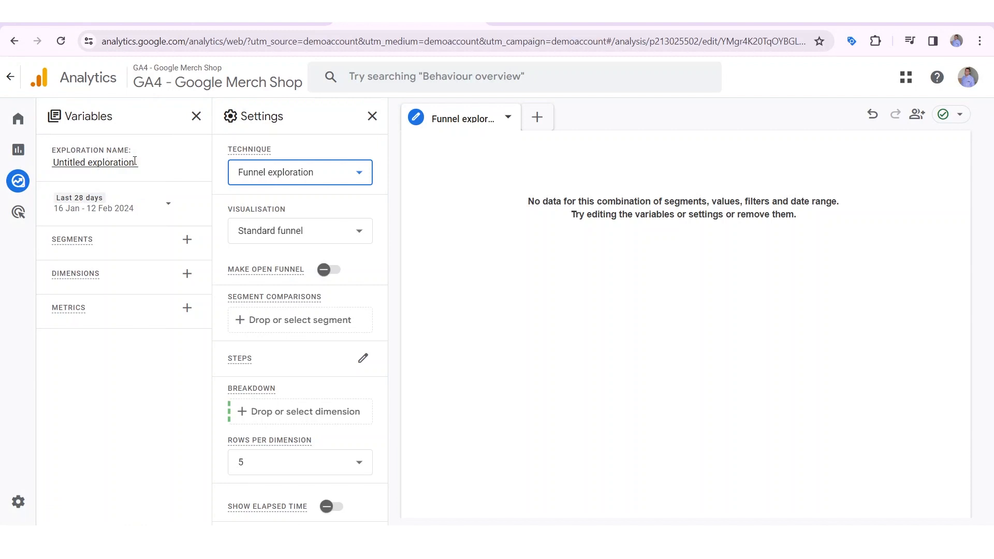
# Rename the exploration as "Funnel exploration tutorial"
pyautogui.moveTo(136, 162); pyautogui.dragTo(131, 162)
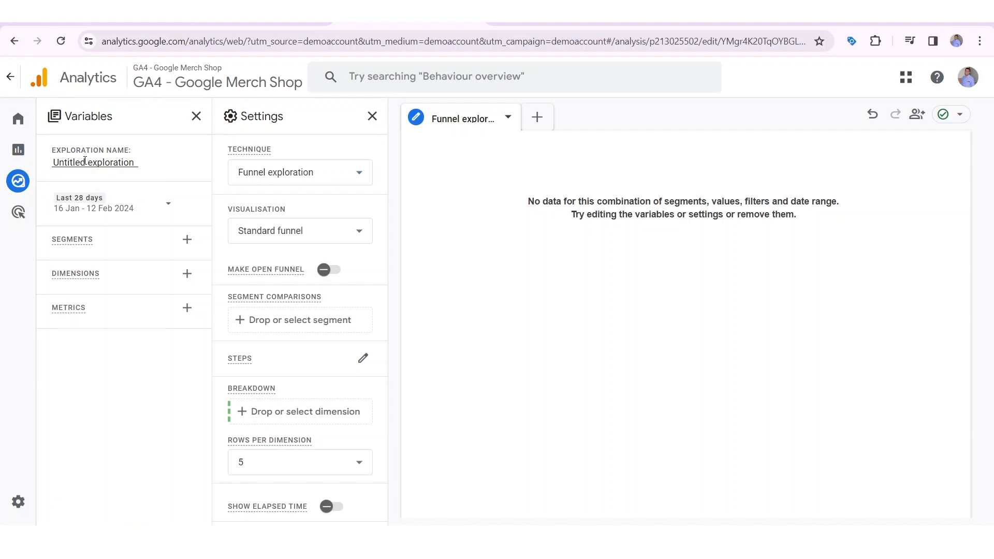
pyautogui.moveTo(3, 182)
pyautogui.write('Funnel')
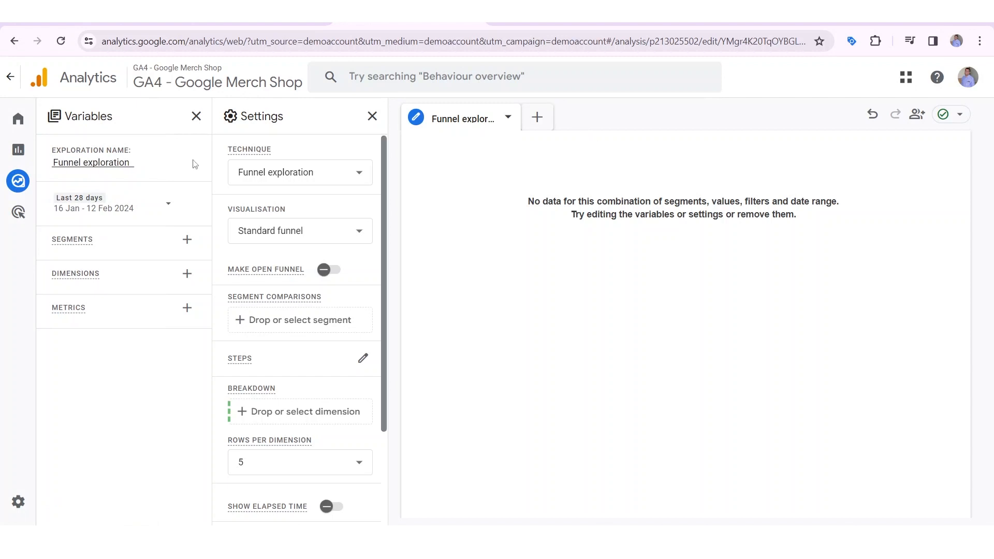
pyautogui.click(129, 163)
pyautogui.write('tutorial')
# Search the dimensions for "event" and import the Event name dimension into the exploration variables
pyautogui.click(188, 279)
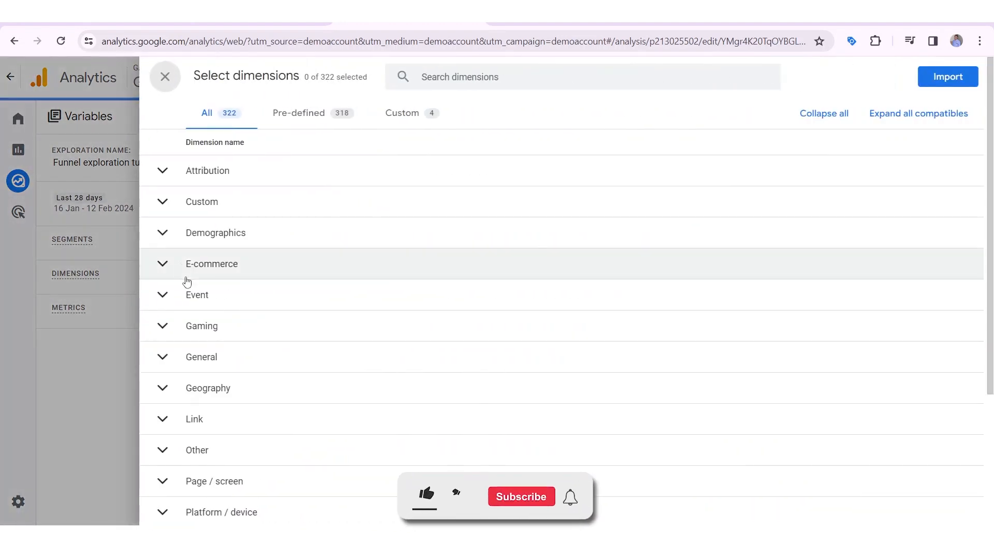
pyautogui.click(496, 76)
pyautogui.write('event')
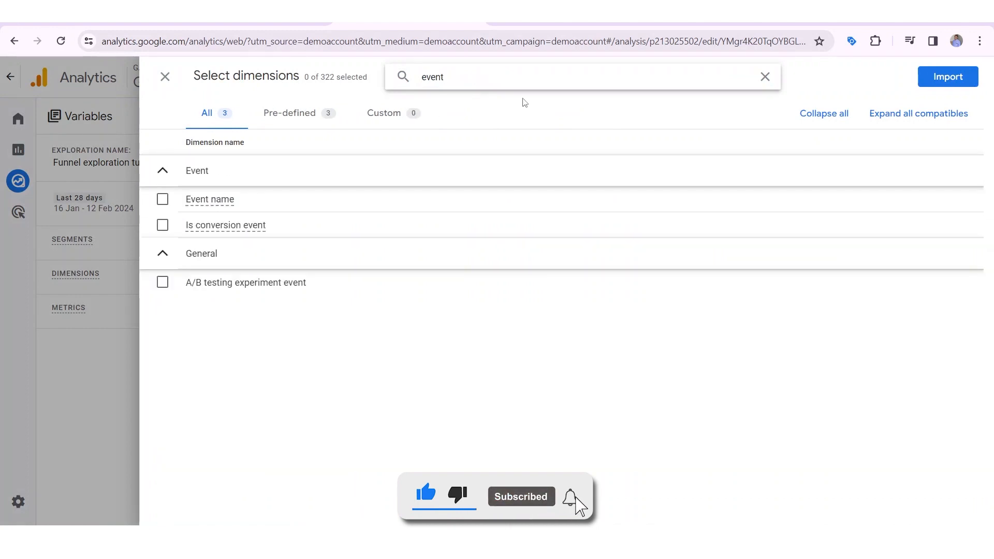
pyautogui.click(162, 200)
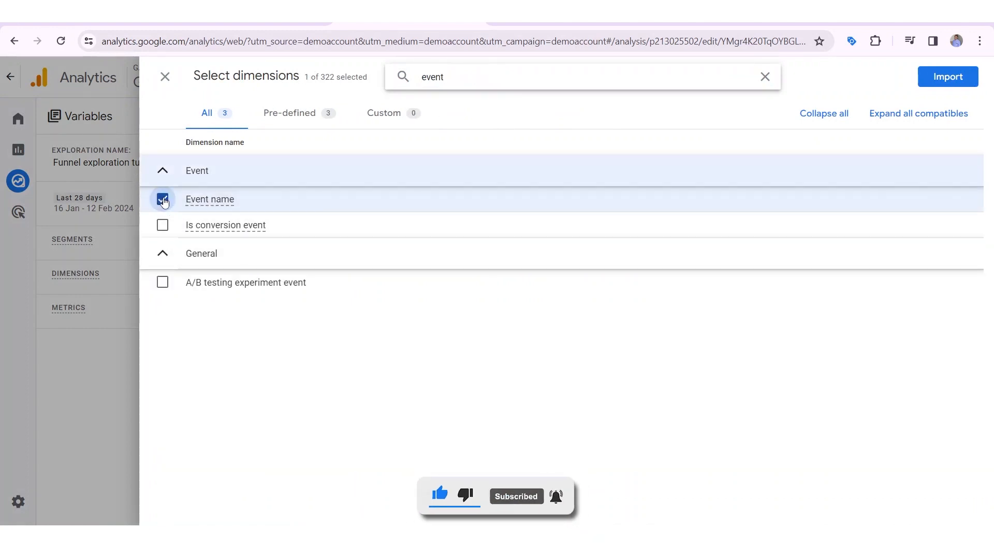
pyautogui.click(968, 76)
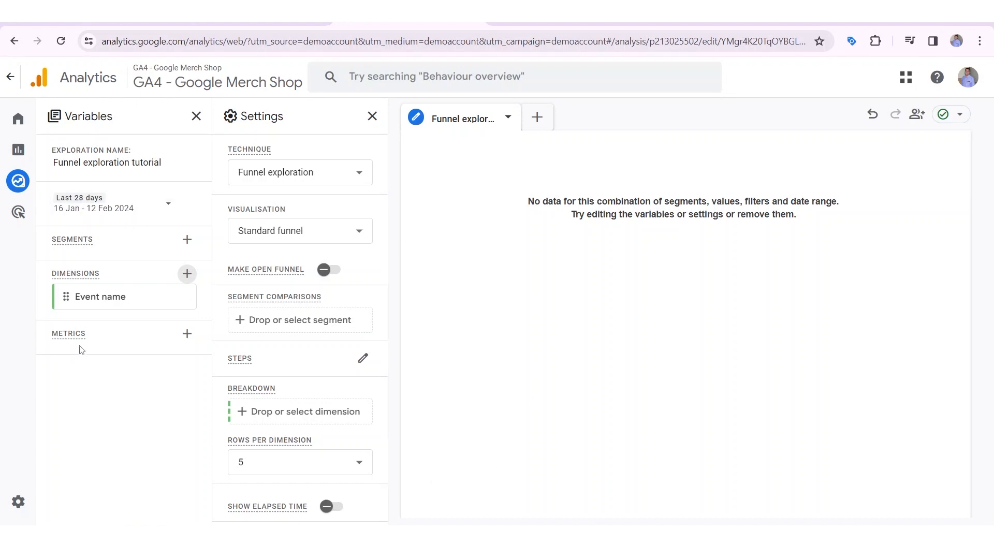
# Open the metric selection and search it for "all users" and for "users"
pyautogui.click(187, 335)
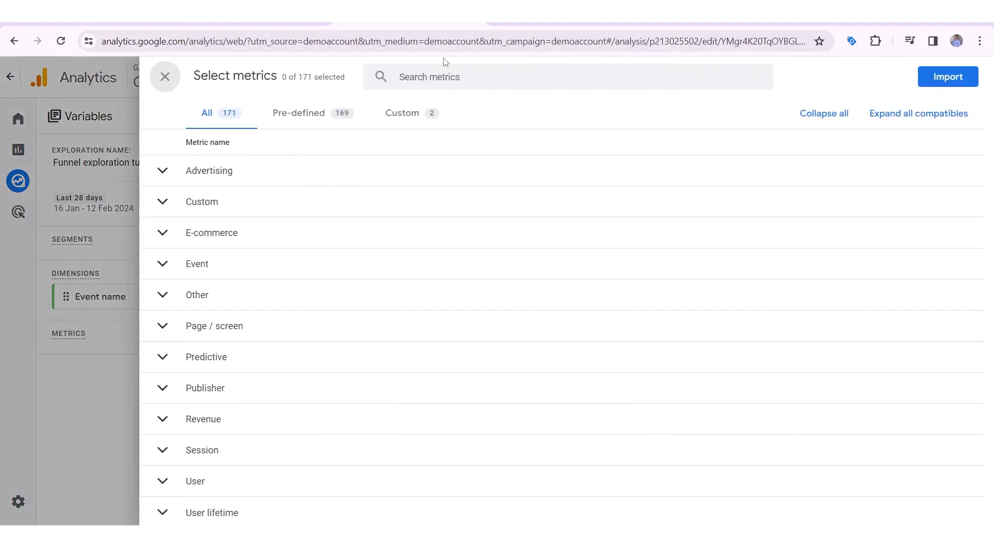
pyautogui.click(432, 78)
pyautogui.write('all users')
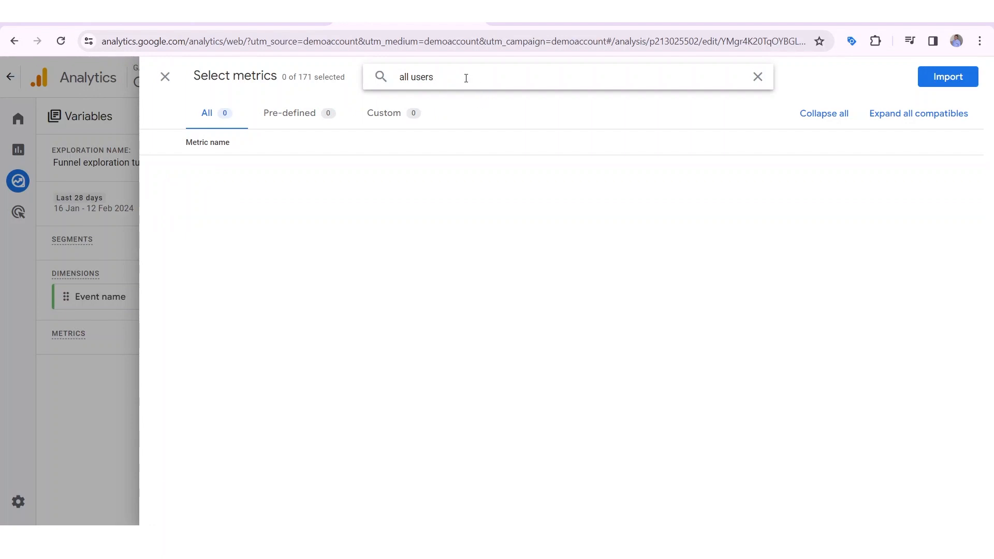
pyautogui.hotkey('ctrl', 'a')
pyautogui.write('users')
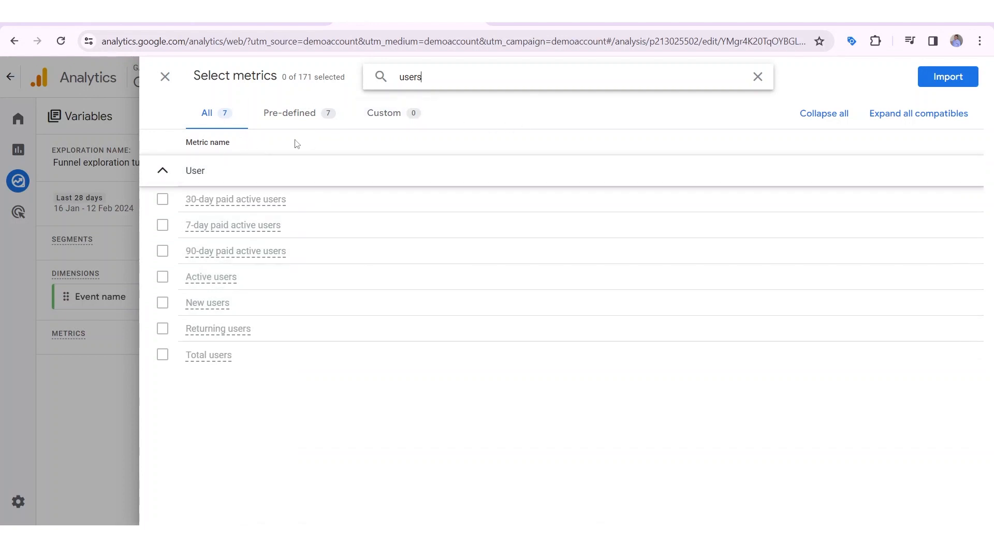
pyautogui.press('BackSpace')
pyautogui.press('BackSpace')
pyautogui.press('BackSpace')
pyautogui.press('BackSpace')
pyautogui.press('BackSpace')
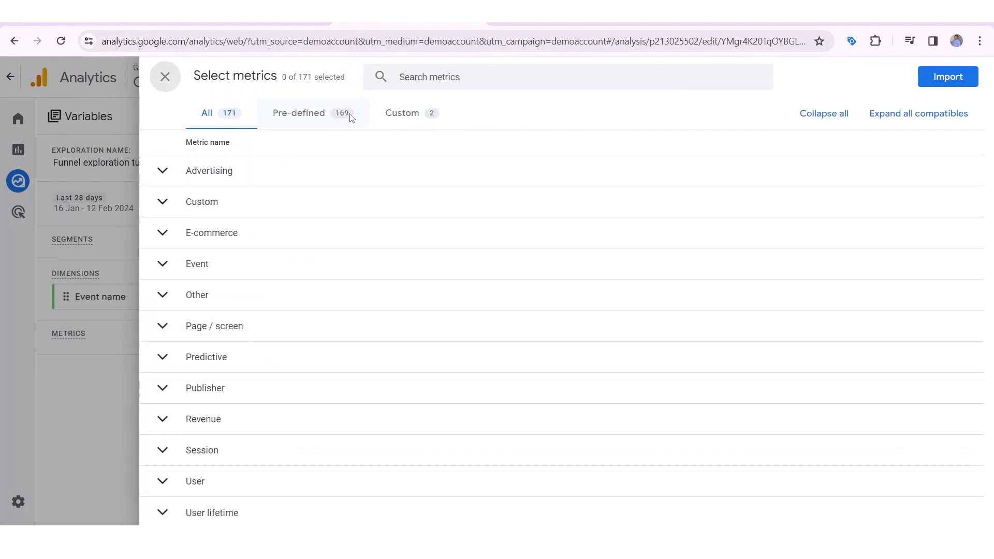
pyautogui.click(450, 83)
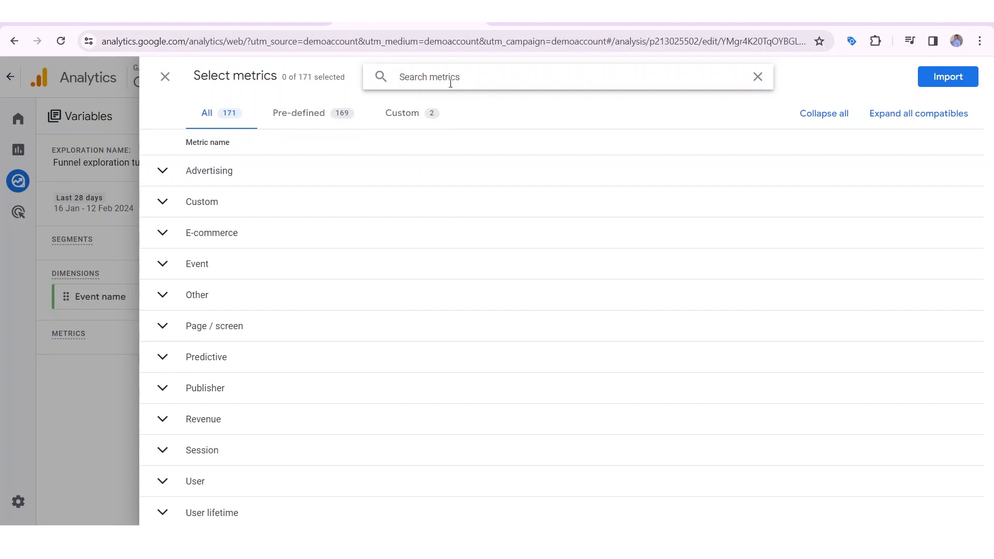
pyautogui.write('users')
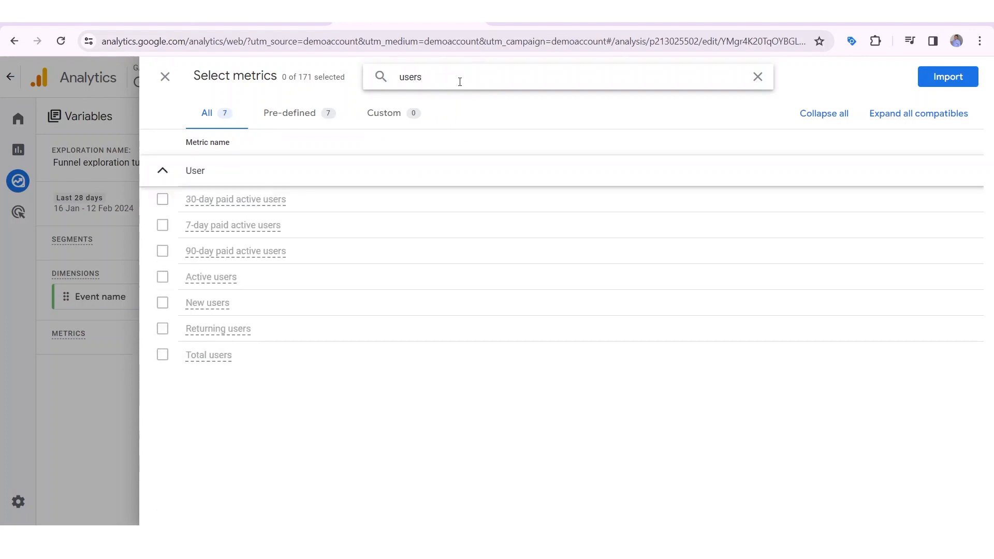
# Search the metrics for "total" and import the Total users metric
pyautogui.moveTo(459, 78); pyautogui.dragTo(259, 98)
pyautogui.write('total')
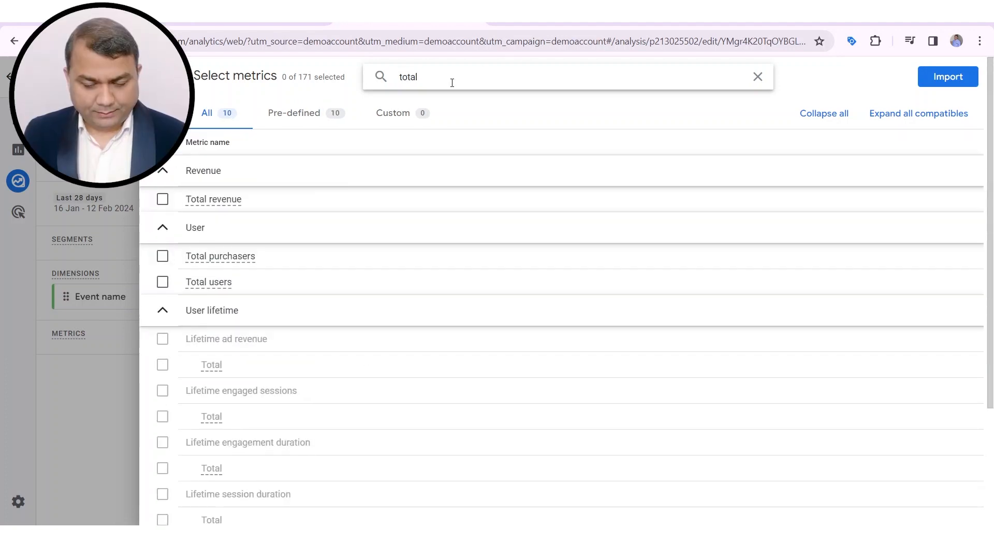
pyautogui.click(163, 281)
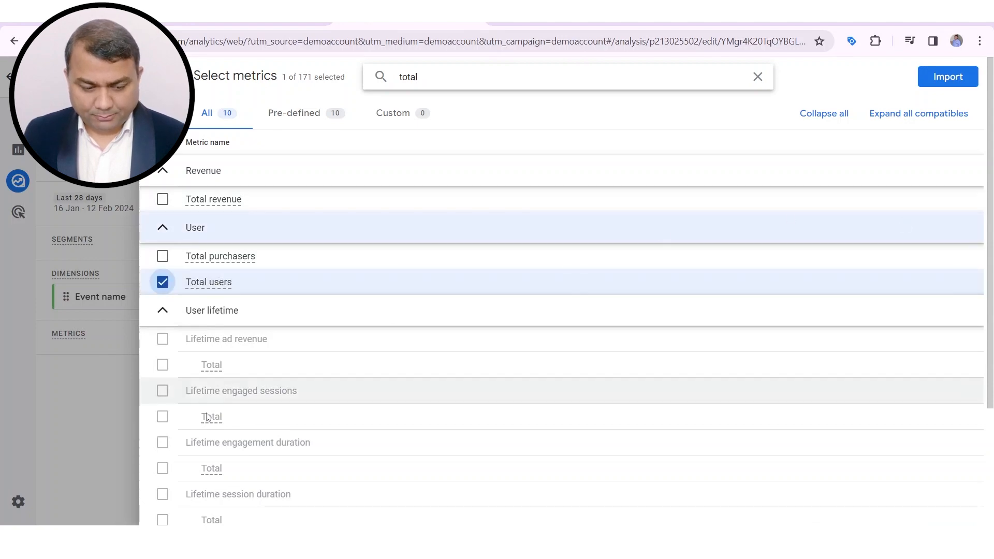
pyautogui.click(953, 80)
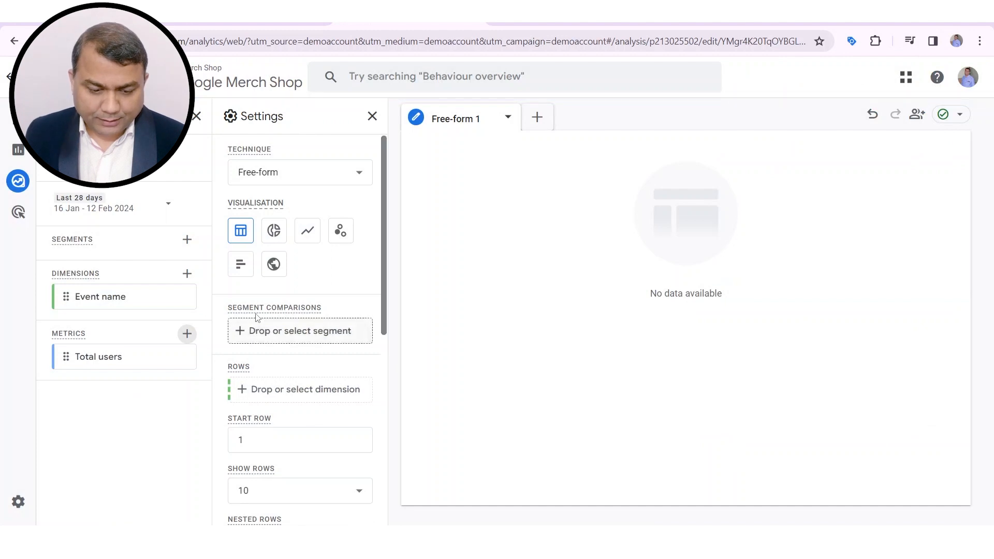
# Set the technique to Funnel exploration again and open the funnel steps for editing
pyautogui.click(366, 176)
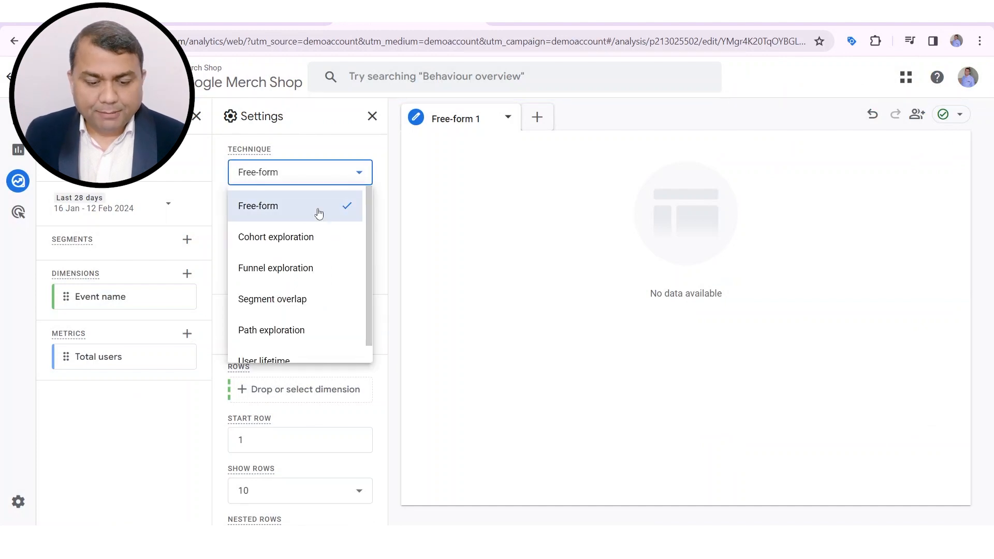
pyautogui.click(299, 278)
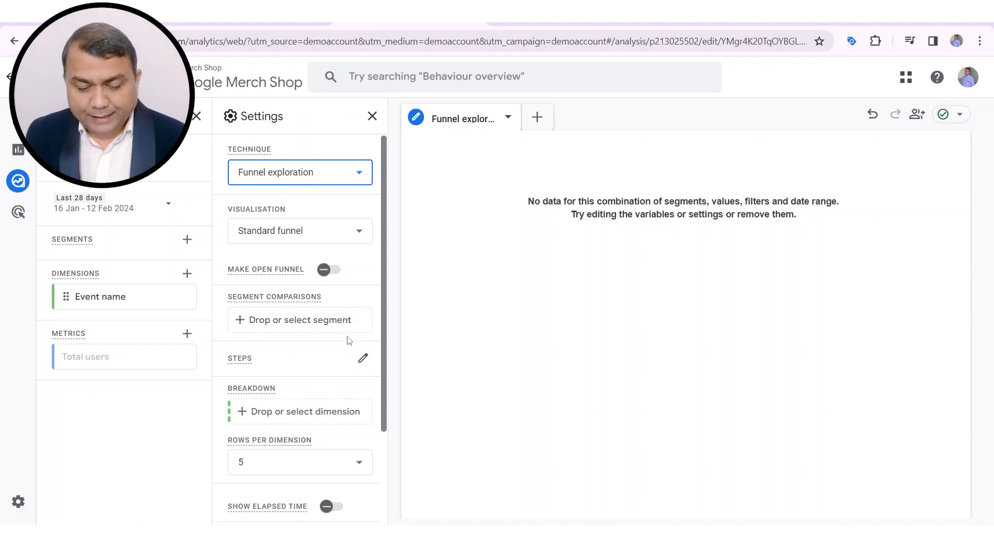
pyautogui.scroll(-1, 339, 279)
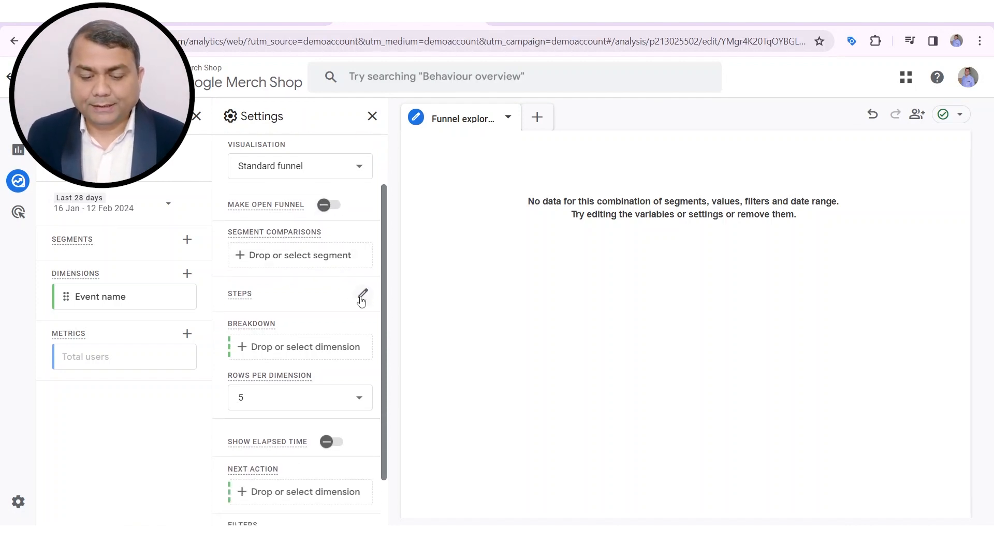
pyautogui.click(362, 297)
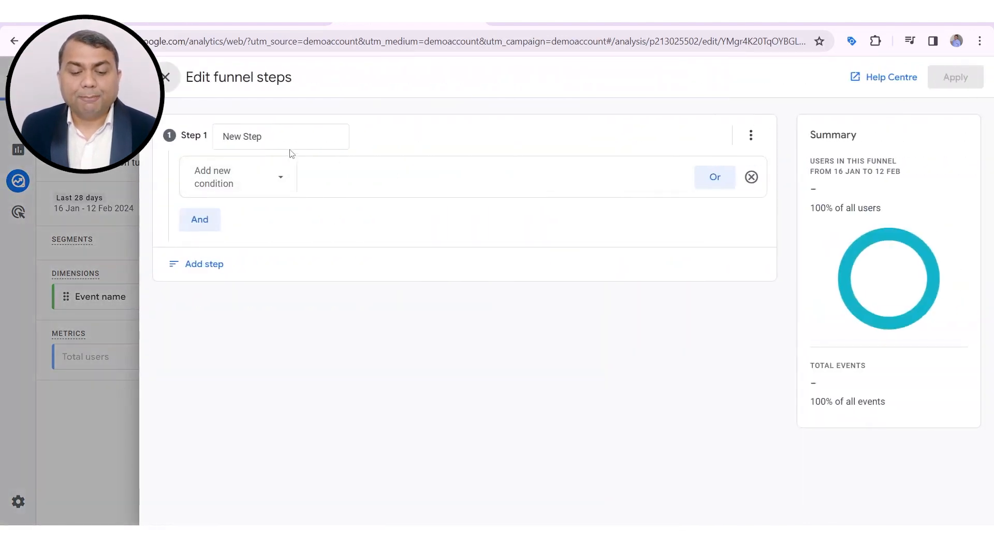
# Name the first funnel step "Page View"
pyautogui.click(303, 135)
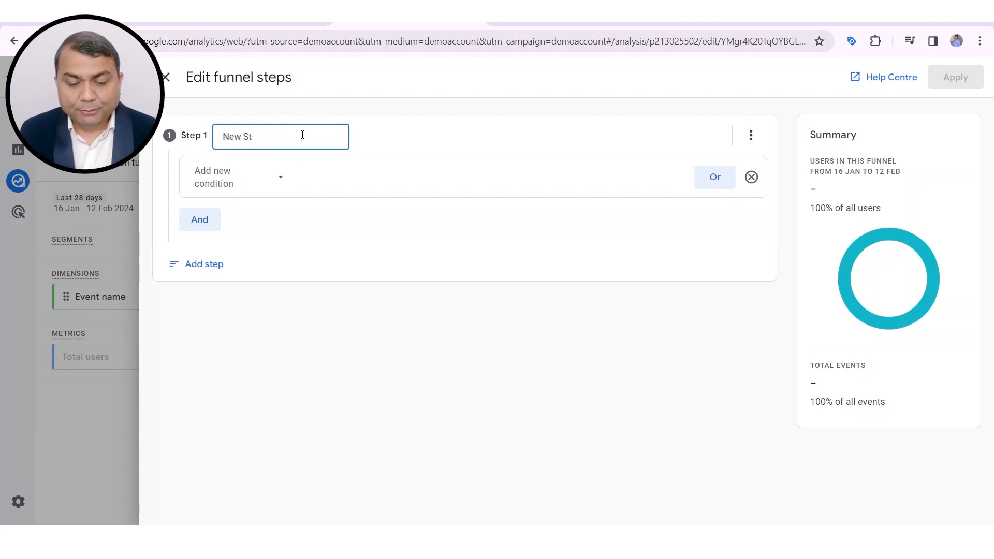
pyautogui.press('BackSpace')
pyautogui.press('BackSpace')
pyautogui.press('BackSpace')
pyautogui.press('BackSpace')
pyautogui.press('BackSpace')
pyautogui.press('BackSpace')
pyautogui.write('Page View')
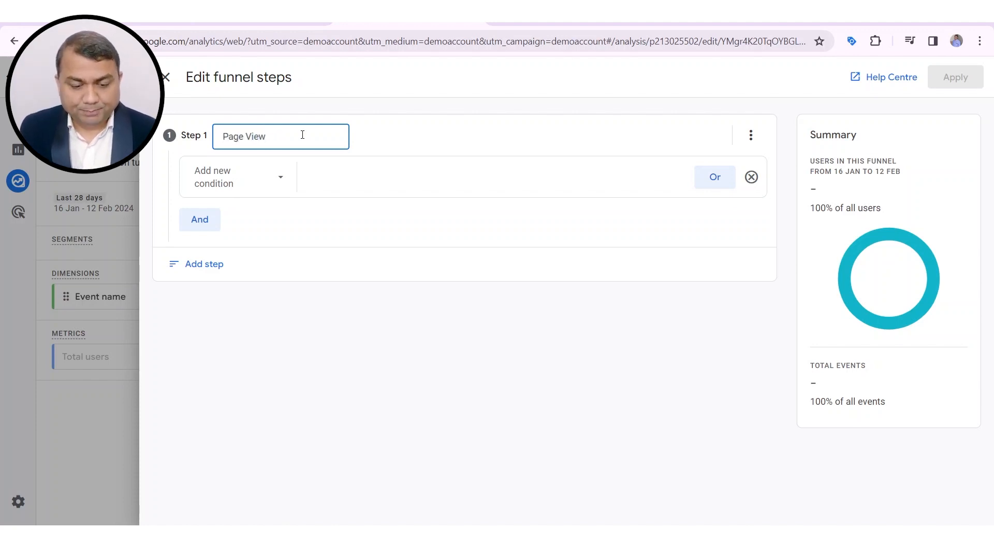
# Set the condition of the Page View step to the page_view event, searching the items for "view"
pyautogui.click(280, 178)
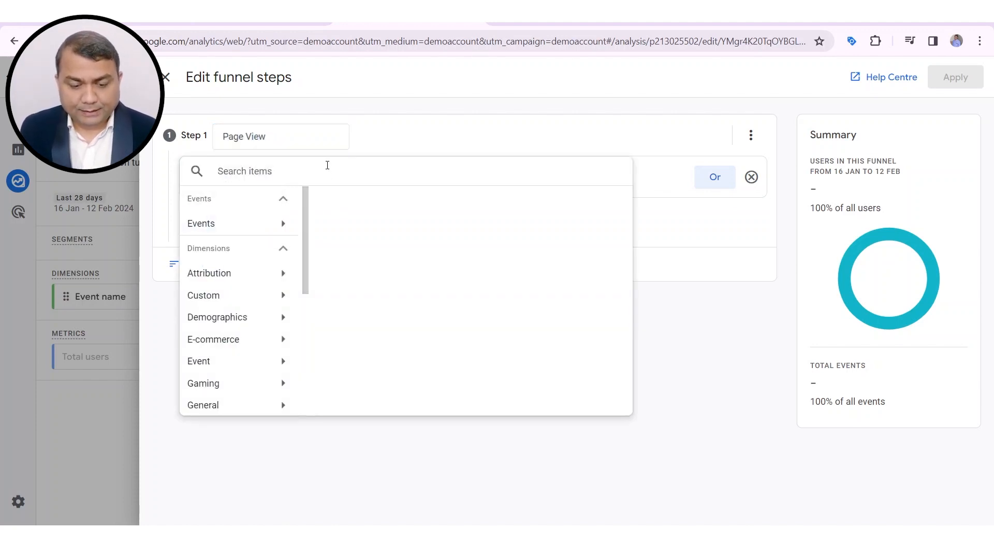
pyautogui.write('page')
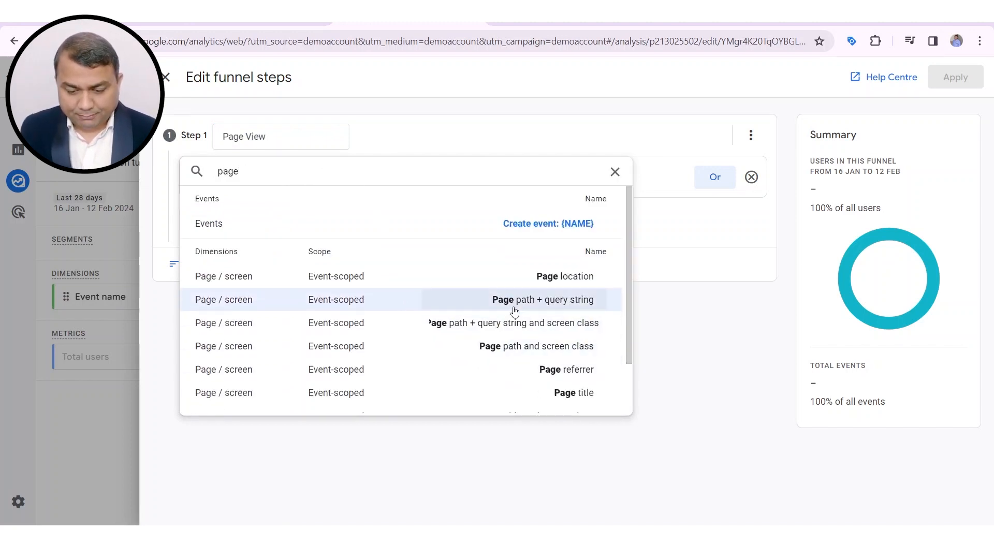
pyautogui.moveTo(278, 179); pyautogui.dragTo(33, 214)
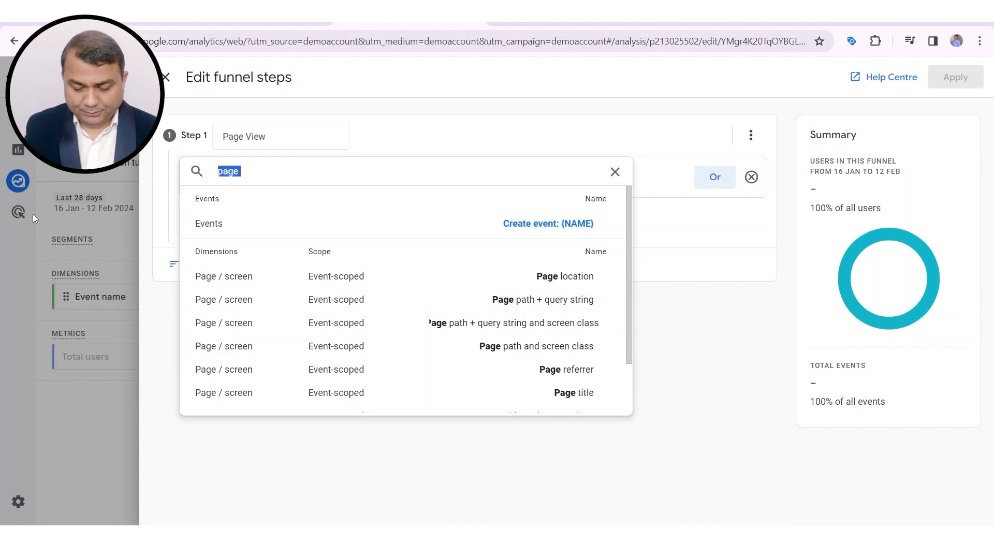
pyautogui.write('view')
pyautogui.click(576, 225)
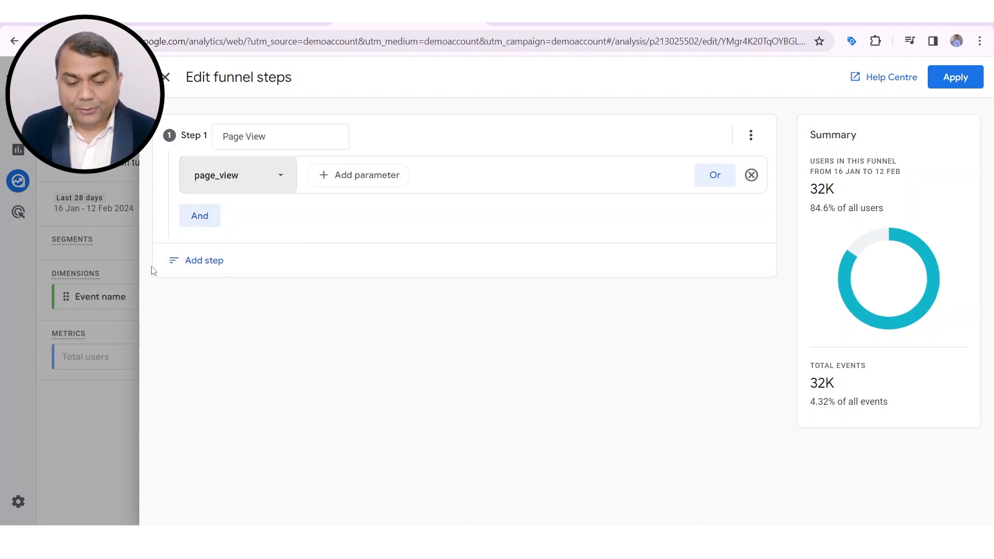
# Add a second funnel step and name it "Add to cart"
pyautogui.click(212, 261)
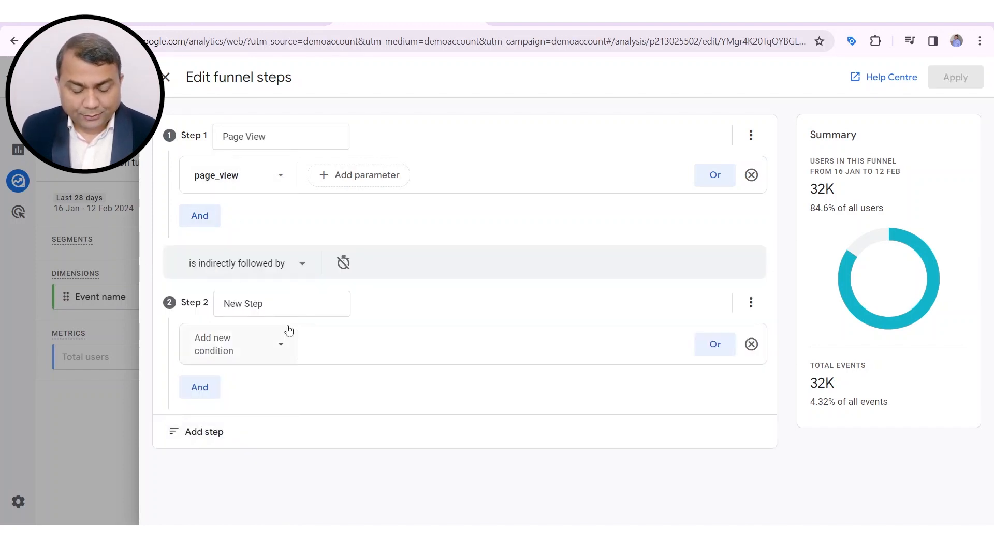
pyautogui.click(270, 304)
pyautogui.hotkey('ctrl', 'a')
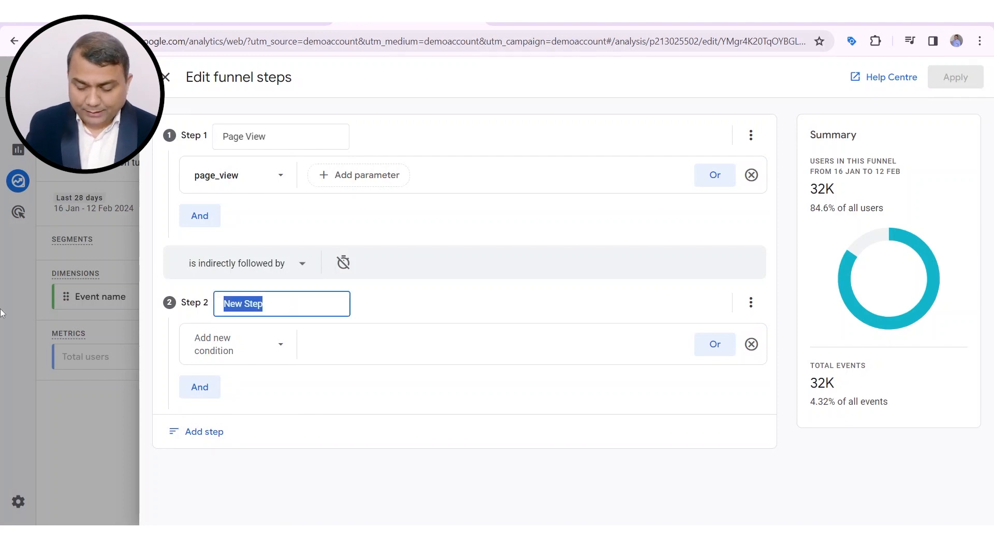
pyautogui.write('Add to cart')
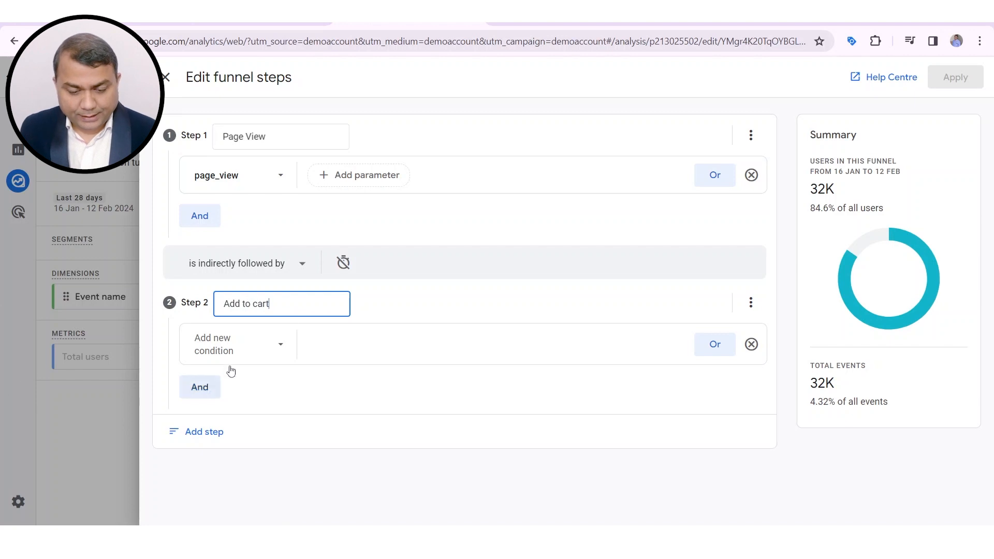
# Set the condition of the Add to cart step to the add_to_cart event, searching the items for "cart"
pyautogui.click(281, 356)
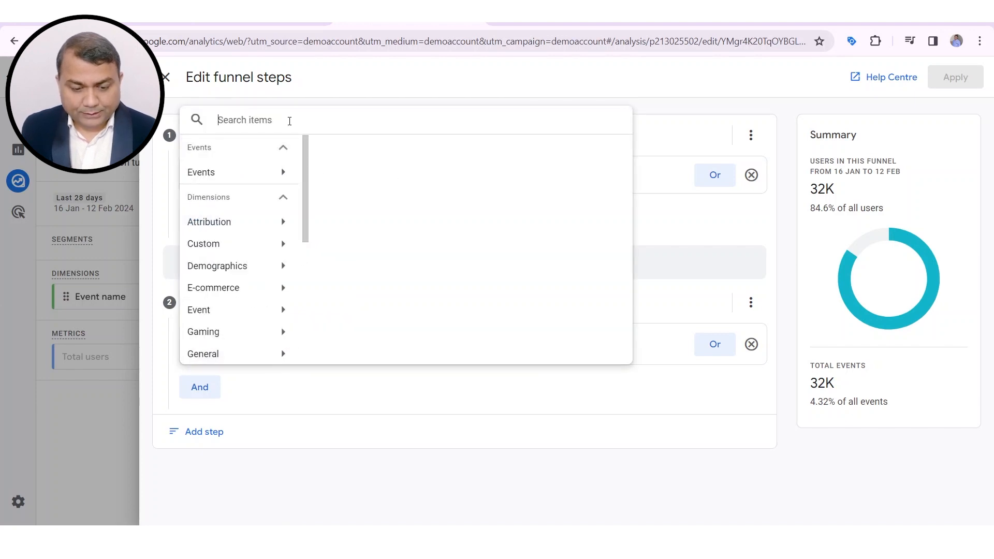
pyautogui.write('add')
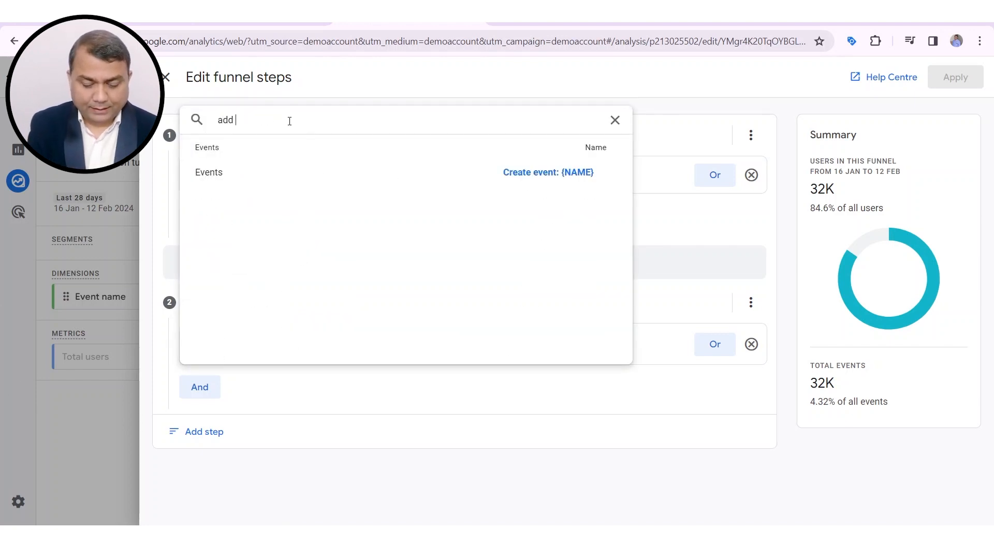
pyautogui.write(' to ca')
pyautogui.press('BackSpace')
pyautogui.press('BackSpace')
pyautogui.press('BackSpace')
pyautogui.press('BackSpace')
pyautogui.press('BackSpace')
pyautogui.press('BackSpace')
pyautogui.press('BackSpace')
pyautogui.press('BackSpace')
pyautogui.press('BackSpace')
pyautogui.press('BackSpace')
pyautogui.press('BackSpace')
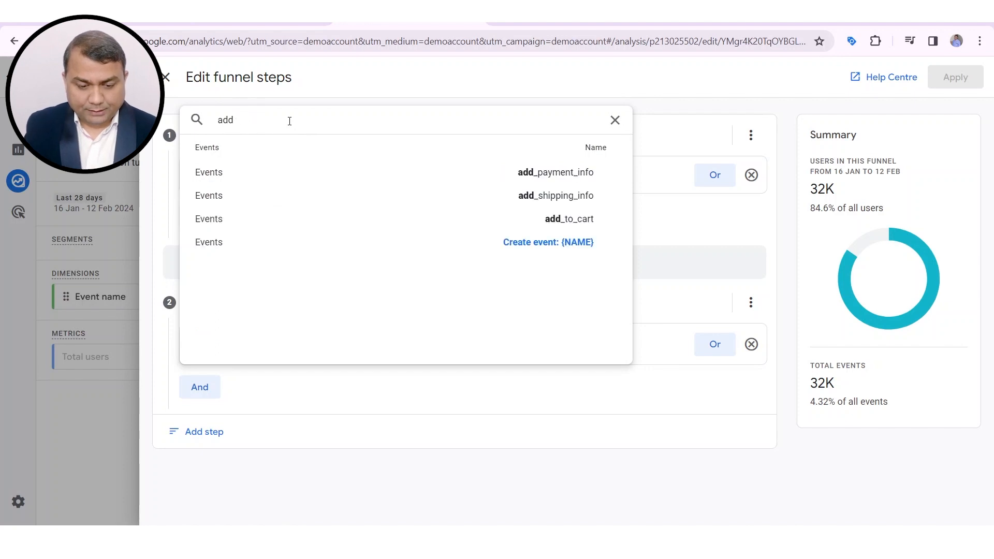
pyautogui.write('cart')
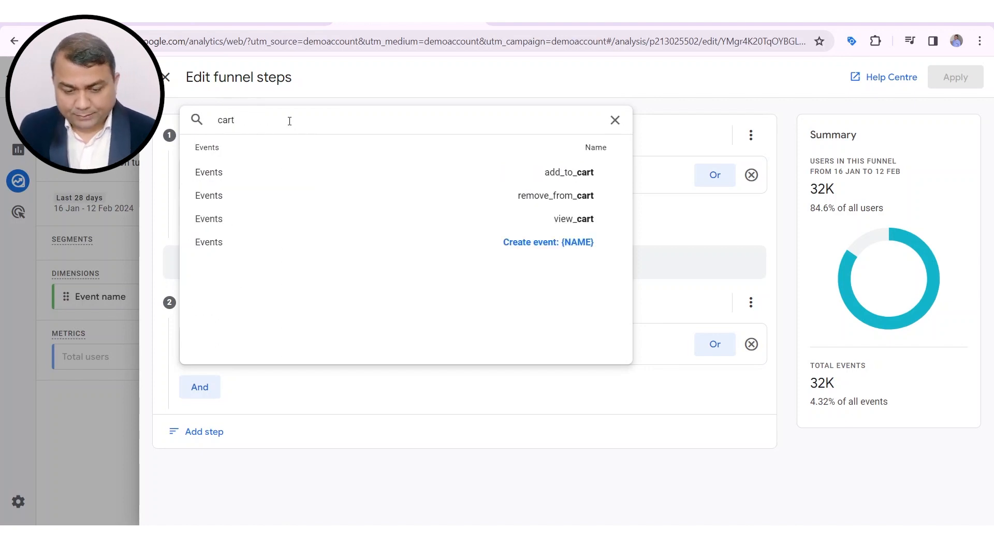
pyautogui.click(581, 177)
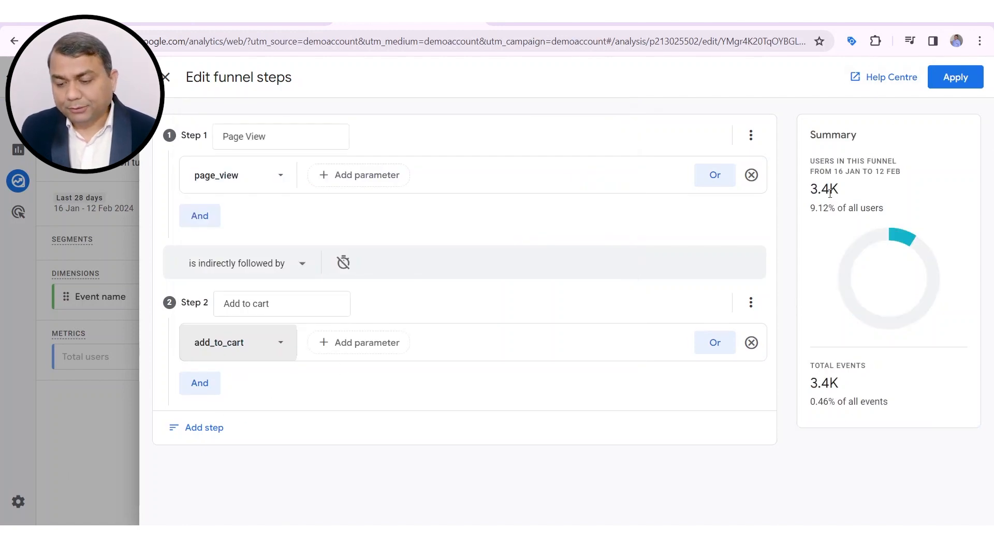
# Examine the funnel summary's user count, date range and share of all users for the two-step funnel
pyautogui.moveTo(812, 161); pyautogui.dragTo(880, 208)
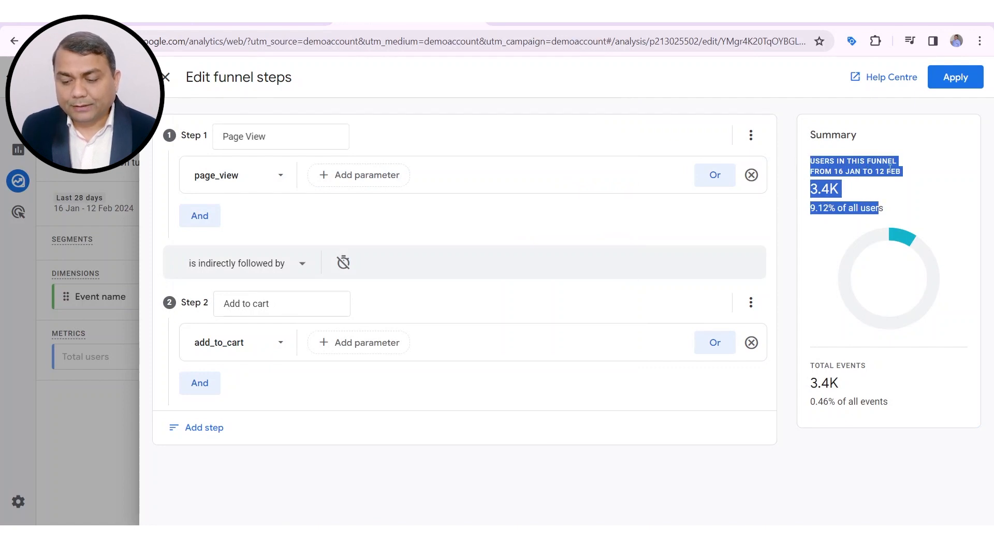
pyautogui.click(869, 190)
pyautogui.moveTo(826, 171); pyautogui.dragTo(897, 171)
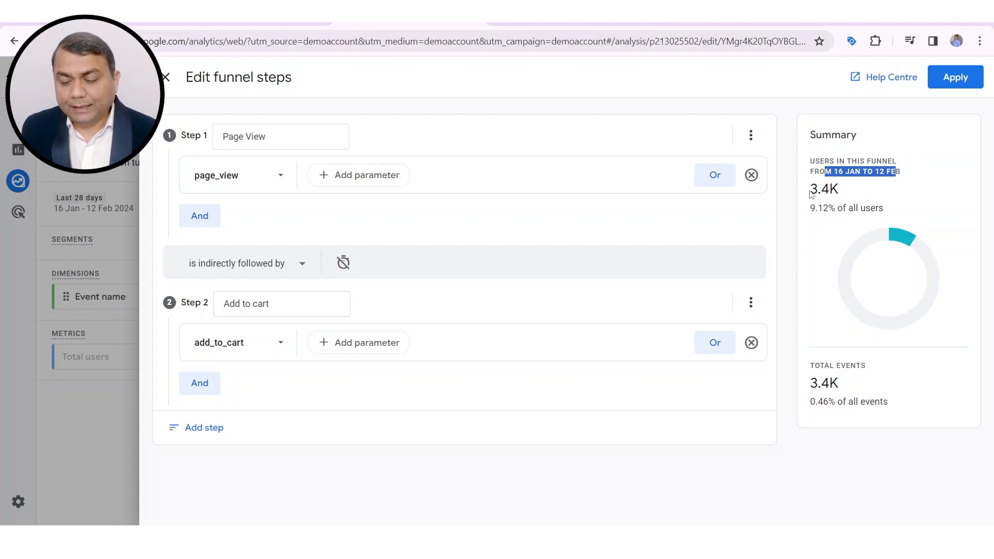
pyautogui.moveTo(811, 194); pyautogui.dragTo(850, 190)
pyautogui.moveTo(808, 221); pyautogui.dragTo(889, 208)
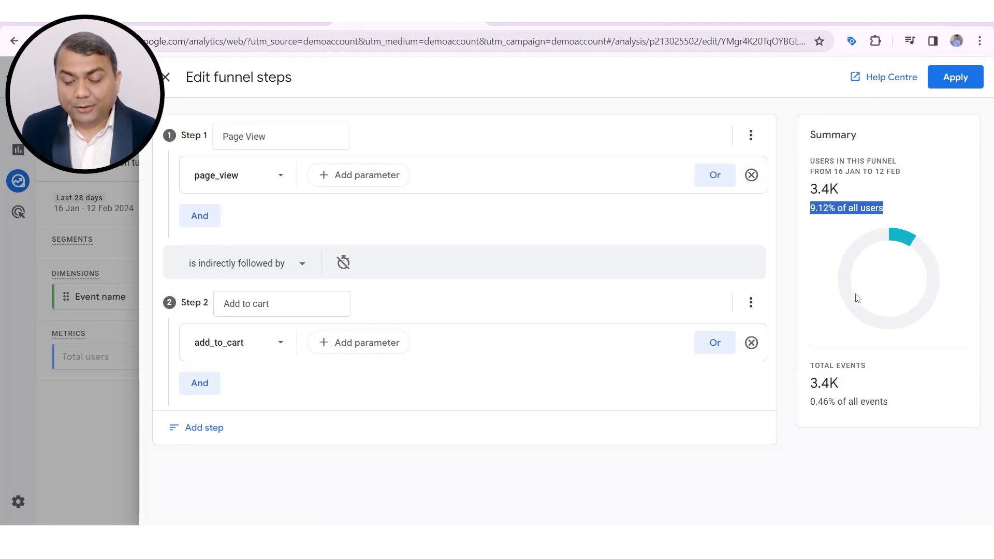
# Add a third funnel step and name it "Payment info"
pyautogui.click(202, 428)
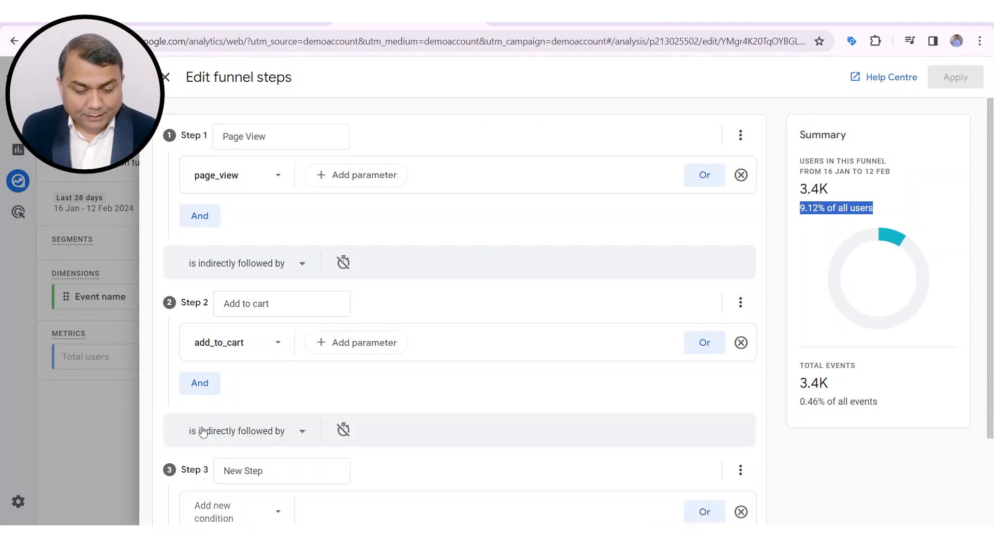
pyautogui.scroll(-2, 296, 373)
pyautogui.click(279, 359)
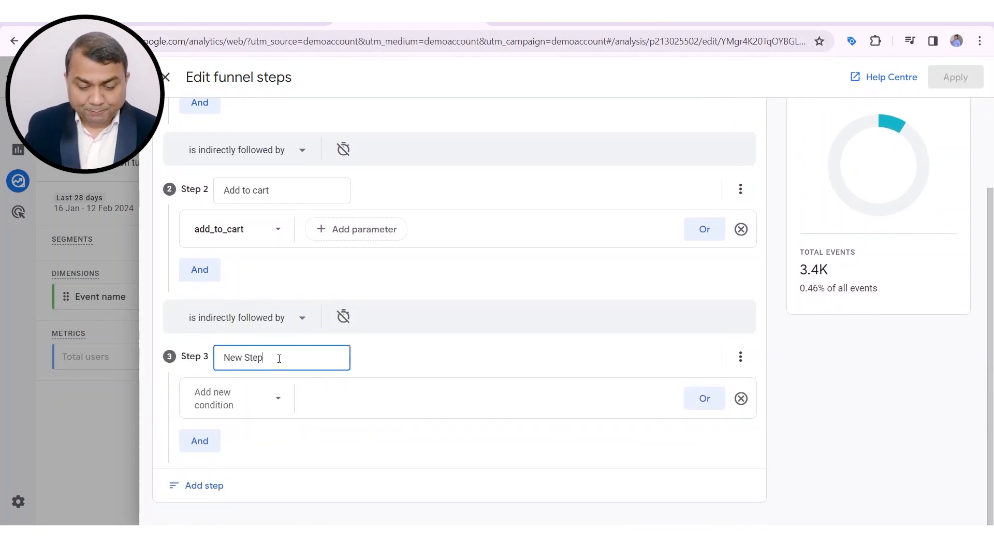
pyautogui.press('BackSpace')
pyautogui.press('BackSpace')
pyautogui.press('BackSpace')
pyautogui.press('BackSpace')
pyautogui.press('BackSpace')
pyautogui.press('BackSpace')
pyautogui.press('BackSpace')
pyautogui.press('BackSpace')
pyautogui.write('Pa')
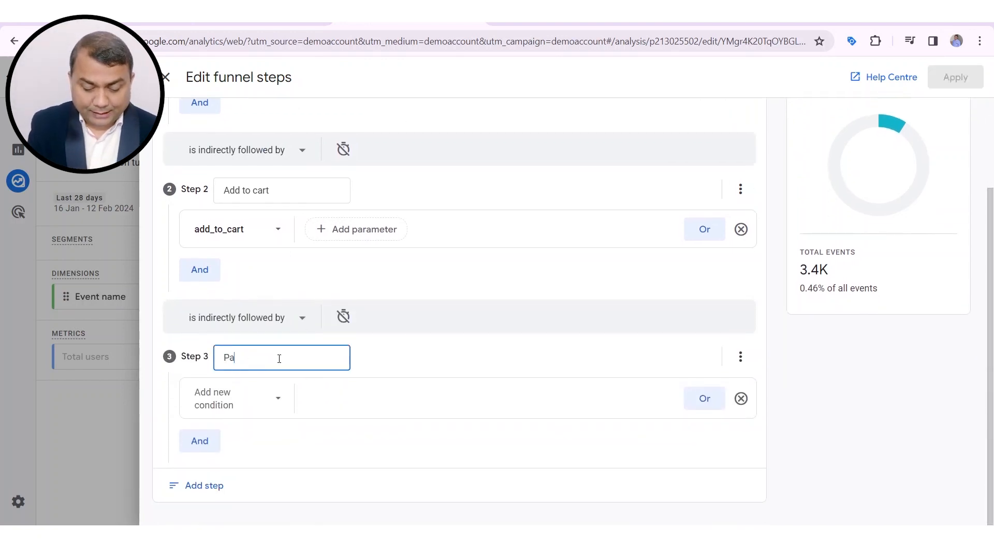
pyautogui.write('ymnet info')
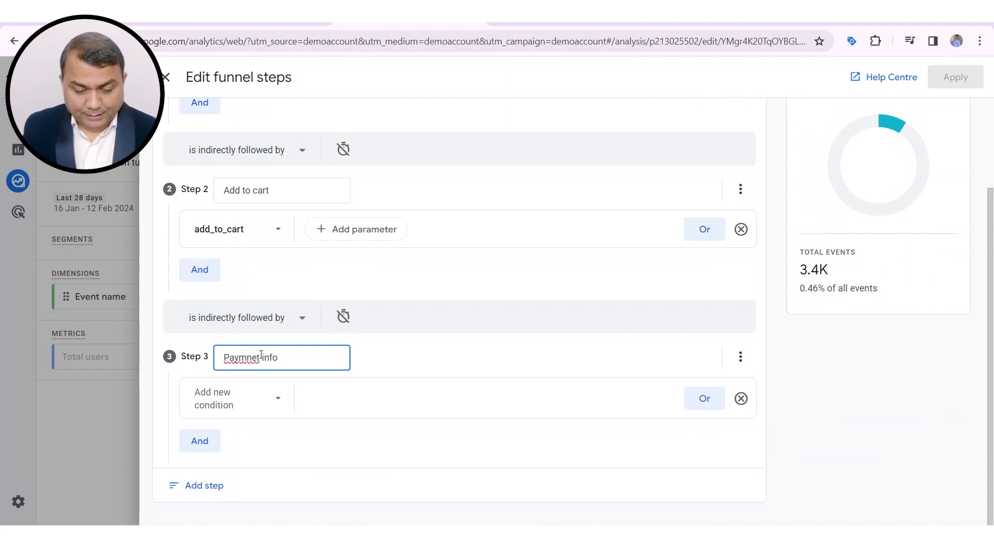
pyautogui.doubleClick(244, 358)
# Set the condition of the Payment info step to the add_payment_info event, searching the items for "payment"
pyautogui.click(280, 400)
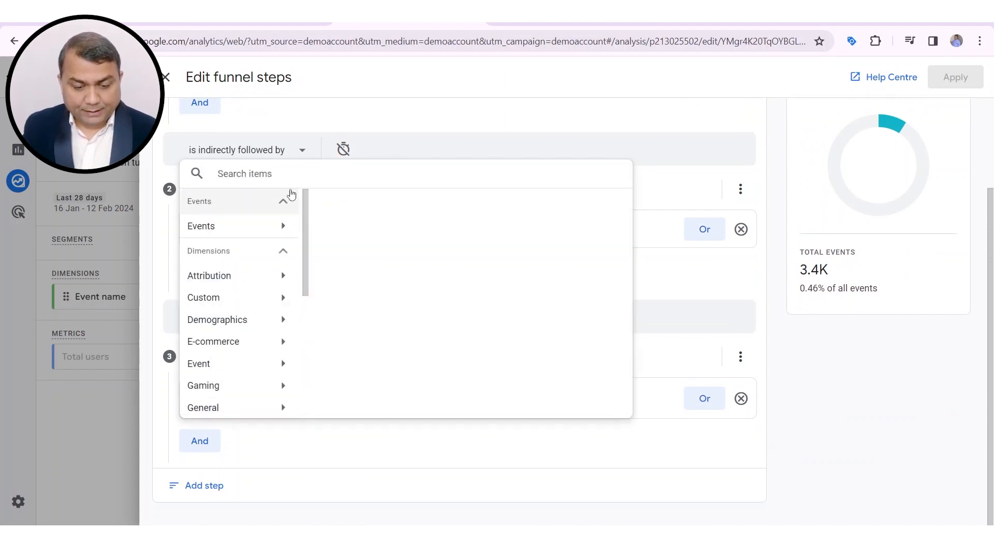
pyautogui.write('payment')
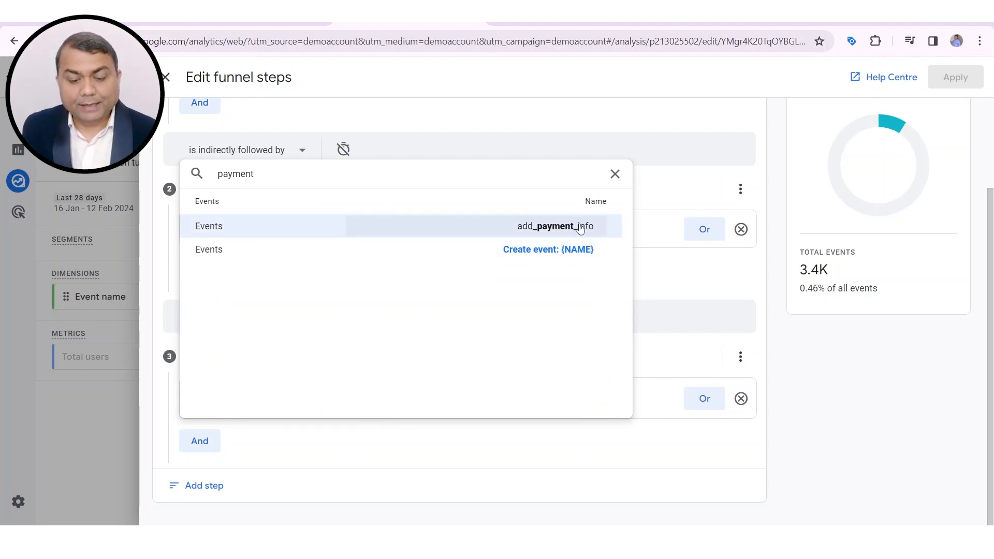
pyautogui.click(580, 226)
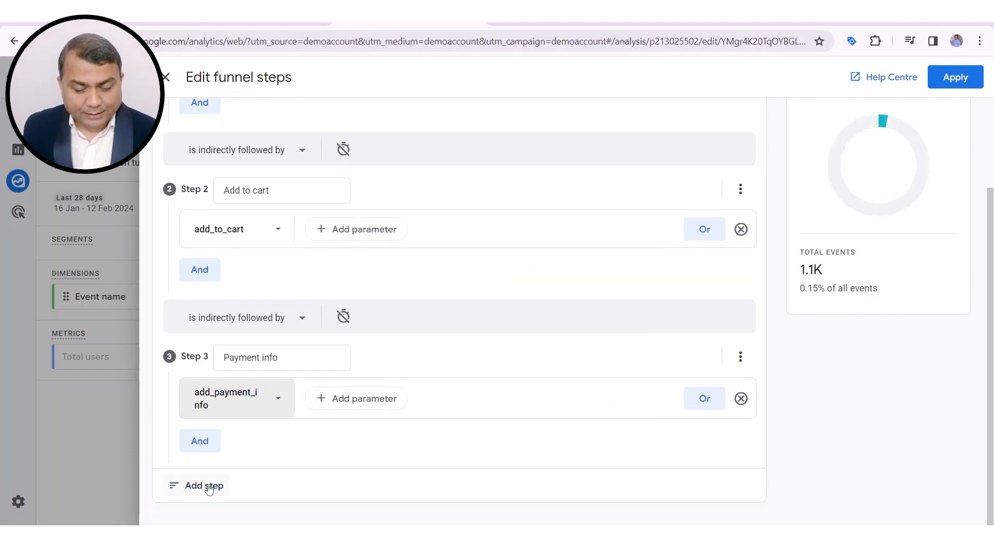
# Add a fourth funnel step and name it "Purchase"
pyautogui.click(210, 486)
pyautogui.scroll(-3, 363, 404)
pyautogui.moveTo(284, 357); pyautogui.dragTo(102, 371)
pyautogui.write('Purc')
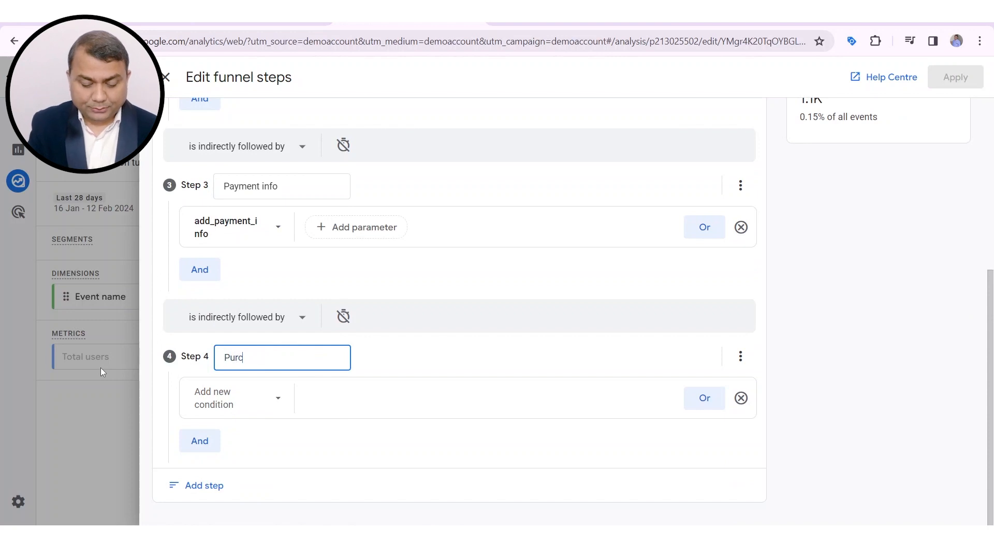
pyautogui.write('hase')
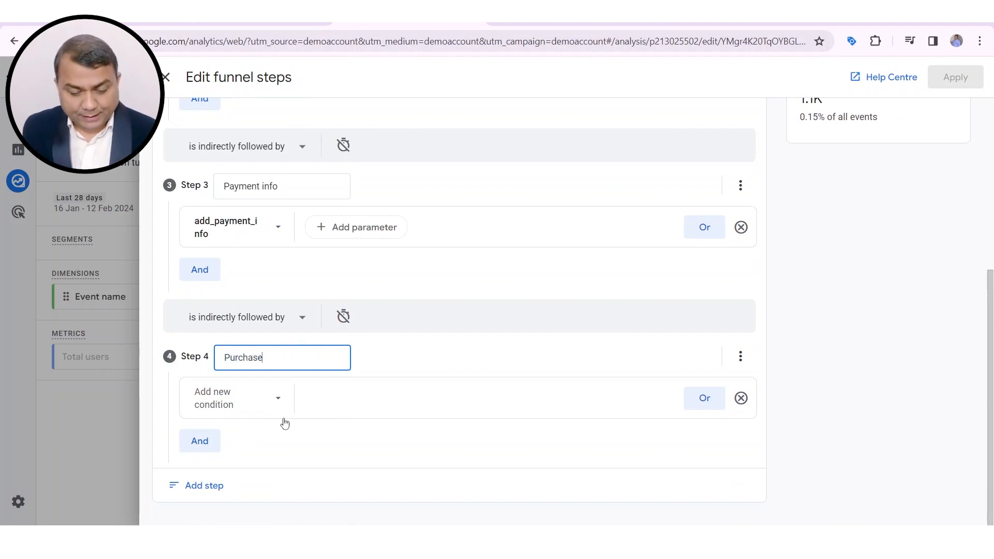
# Set the condition of the Purchase step to the purchase event, searching the items for "purchase"
pyautogui.click(275, 405)
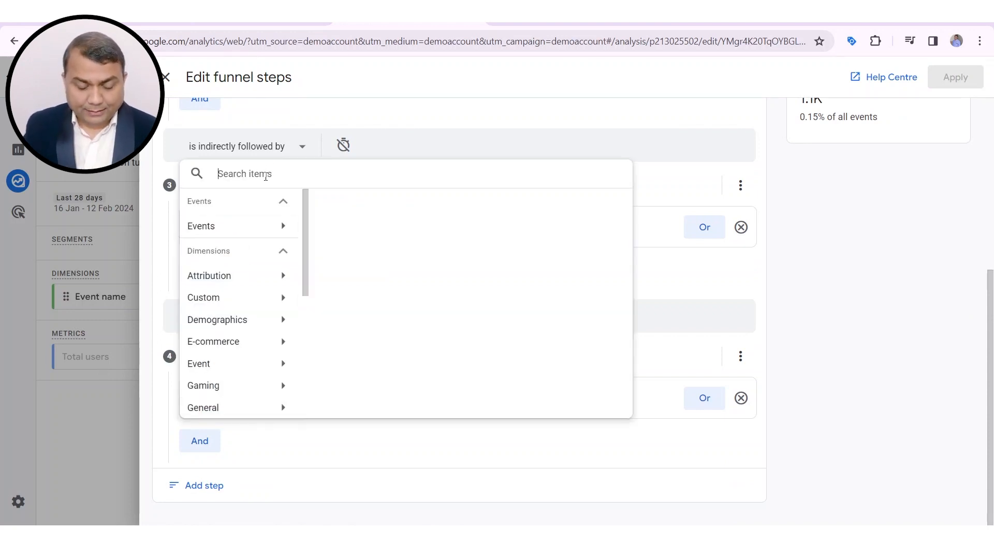
pyautogui.write('purchase')
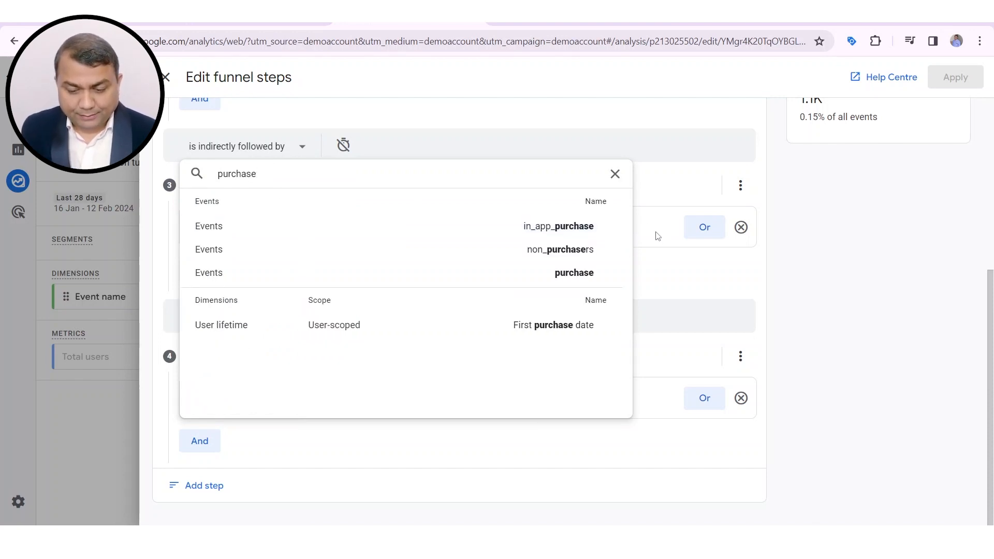
pyautogui.click(588, 275)
# Review the four funnel steps with their summary and apply them to the exploration
pyautogui.scroll(5, 430, 355)
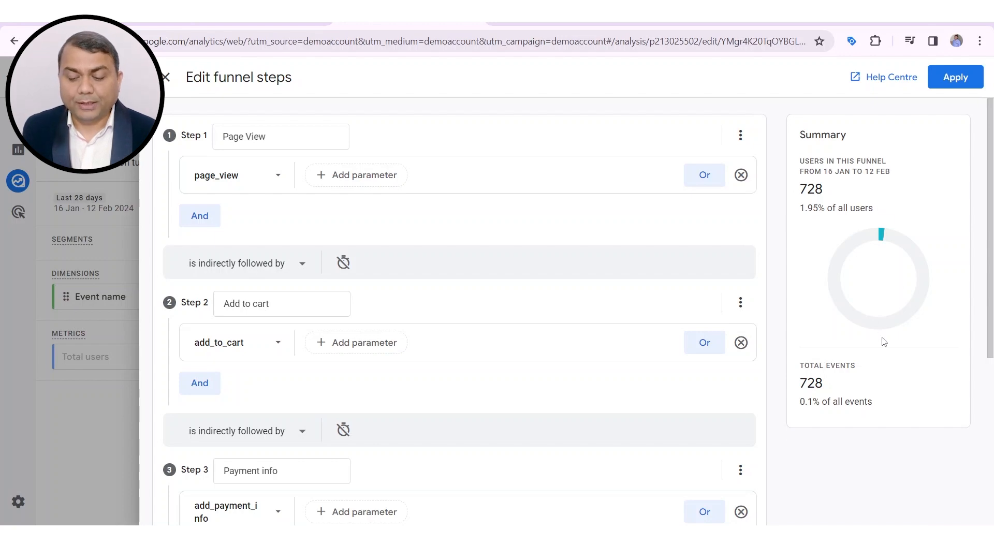
pyautogui.scroll(-5, 405, 411)
pyautogui.scroll(5, 522, 416)
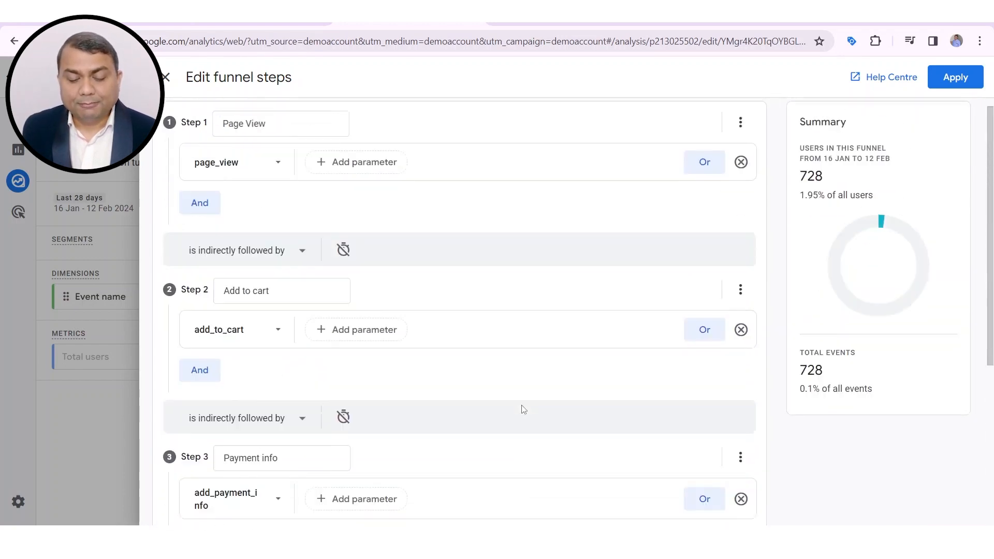
pyautogui.click(968, 83)
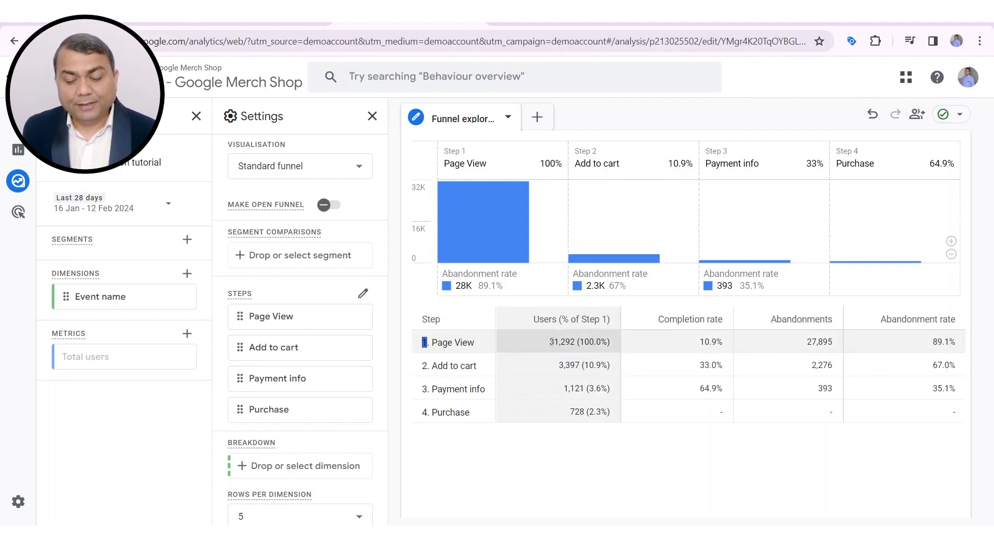
# Examine the user counts and percentages of step 1 in the funnel table, comparing Page View, Add to cart, Payment info and Purchase
pyautogui.moveTo(550, 342); pyautogui.dragTo(559, 342)
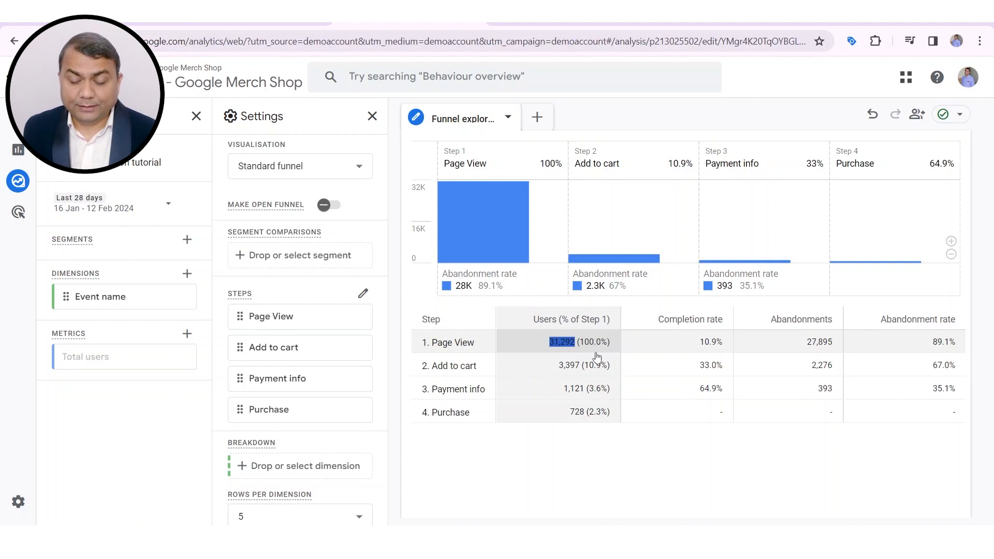
pyautogui.moveTo(433, 366); pyautogui.dragTo(482, 364)
pyautogui.moveTo(558, 365); pyautogui.dragTo(578, 363)
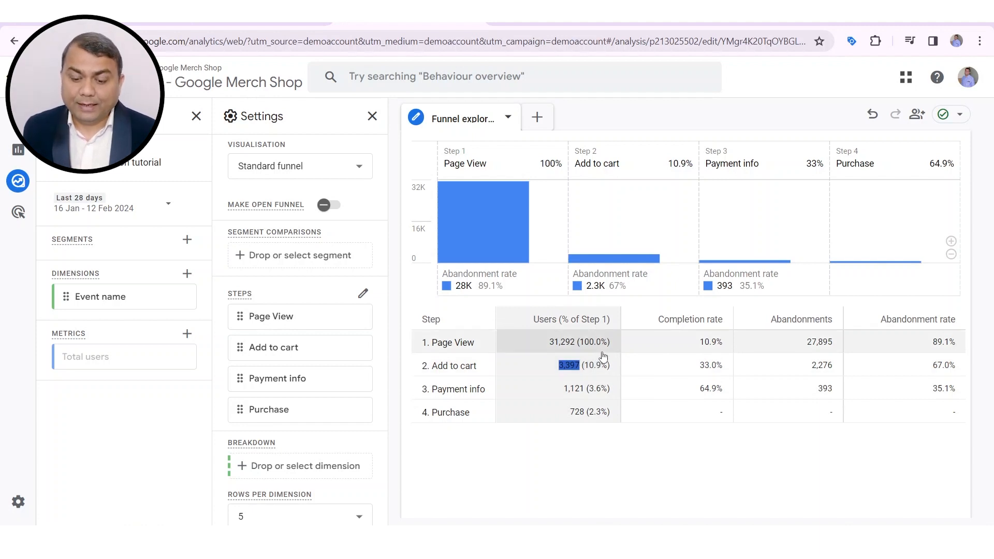
pyautogui.moveTo(586, 366); pyautogui.dragTo(608, 366)
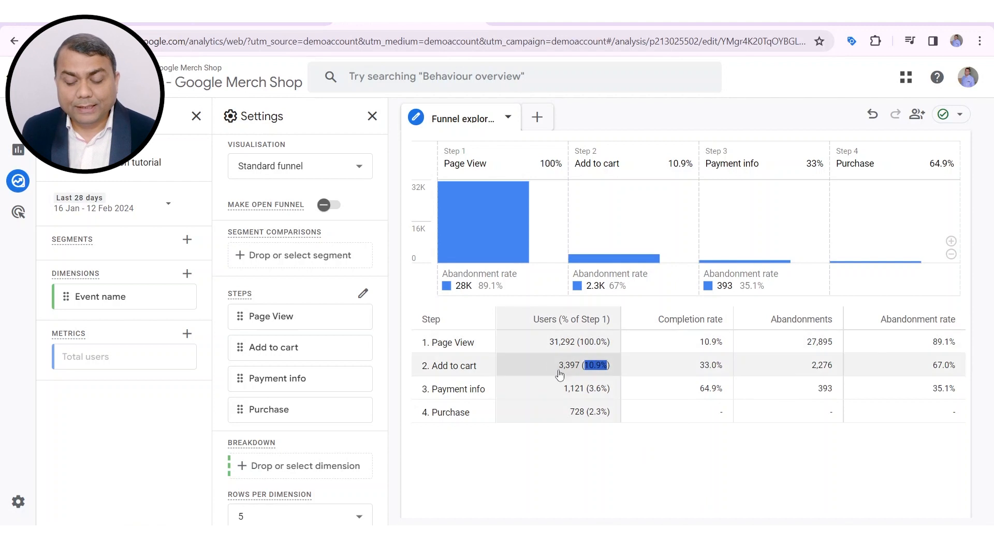
pyautogui.moveTo(558, 366); pyautogui.dragTo(581, 365)
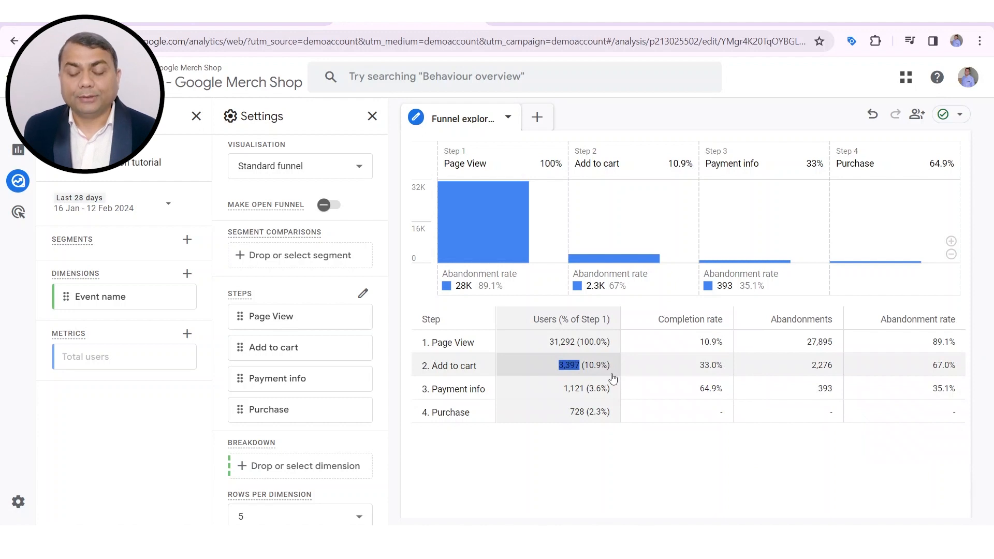
pyautogui.moveTo(432, 389); pyautogui.dragTo(487, 389)
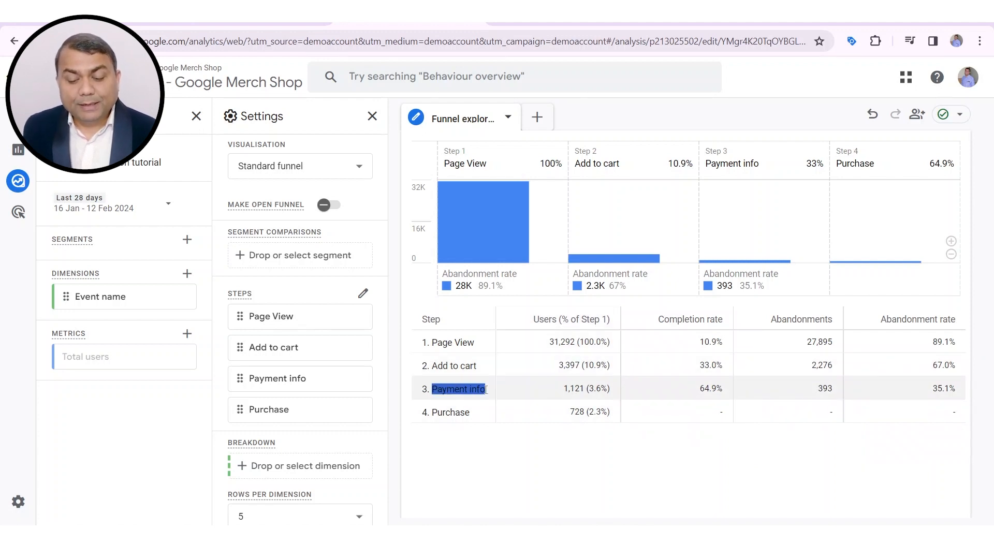
pyautogui.moveTo(564, 389); pyautogui.dragTo(607, 388)
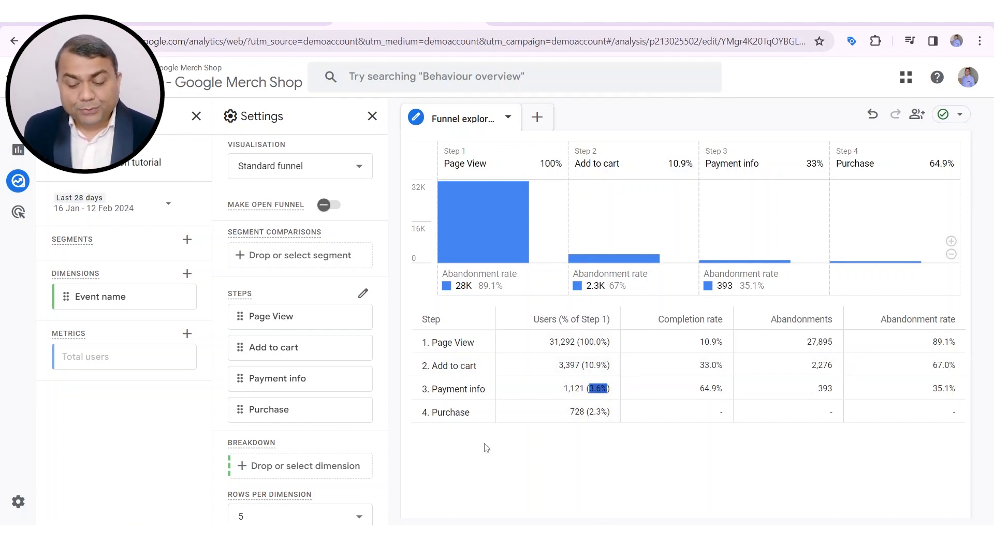
pyautogui.moveTo(570, 412); pyautogui.dragTo(588, 422)
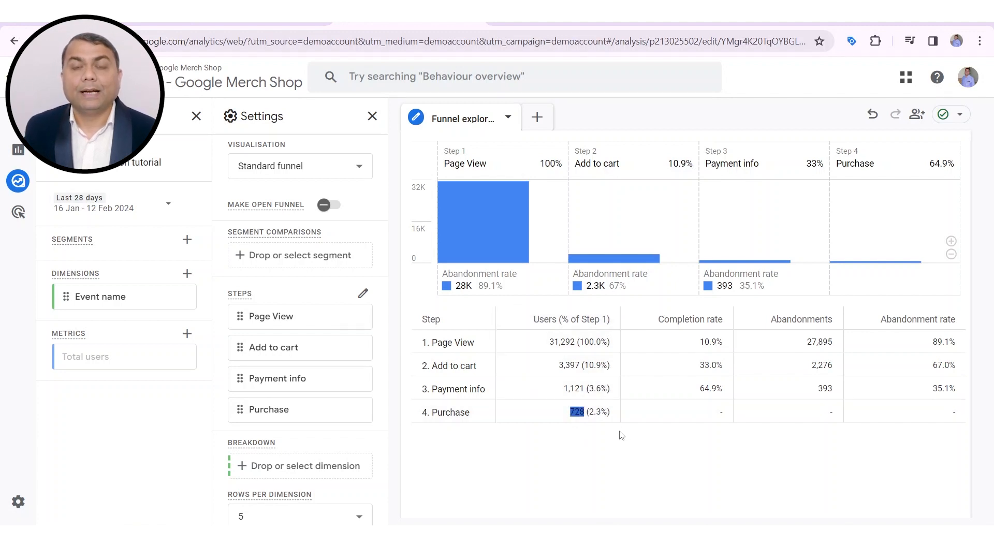
pyautogui.click(553, 344)
pyautogui.moveTo(575, 343); pyautogui.dragTo(586, 363)
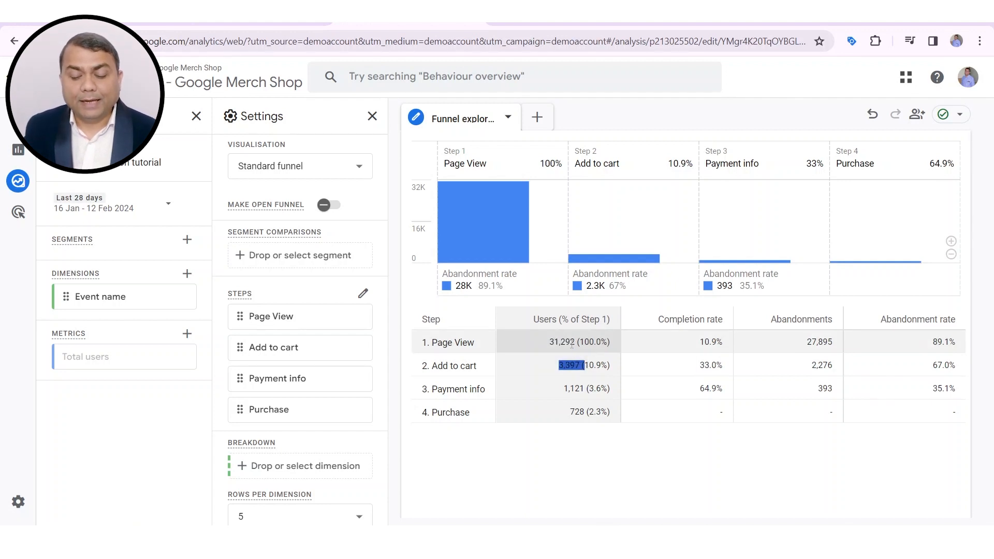
pyautogui.click(549, 343)
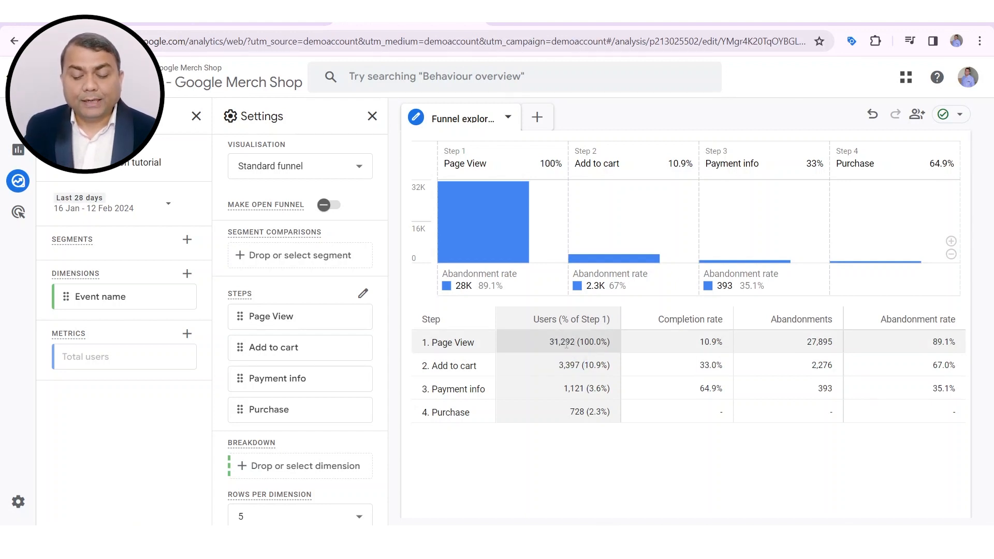
pyautogui.moveTo(567, 342); pyautogui.dragTo(579, 343)
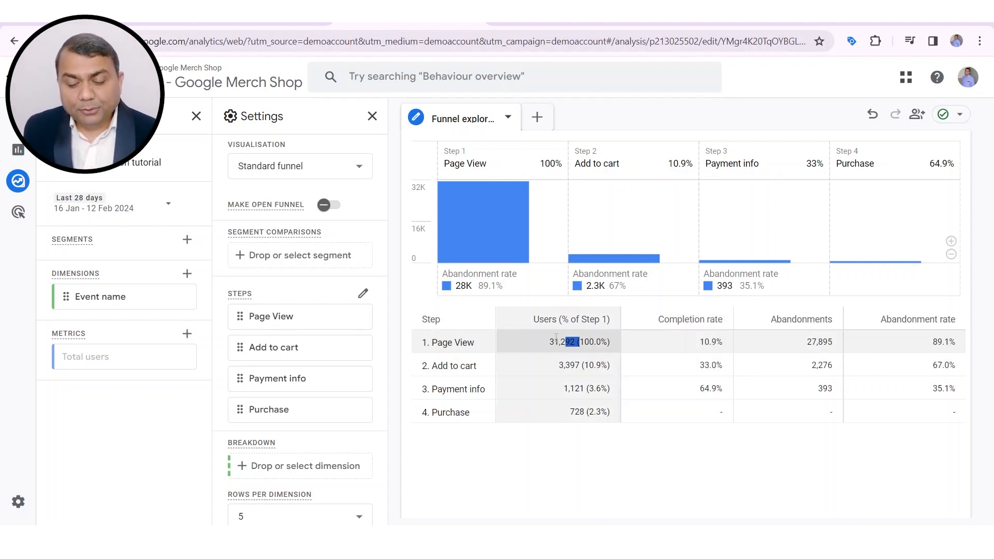
# Examine the funnel table's Page View users and the completion rates of the Page View, Add to cart and Payment info steps
pyautogui.moveTo(551, 341); pyautogui.dragTo(607, 341)
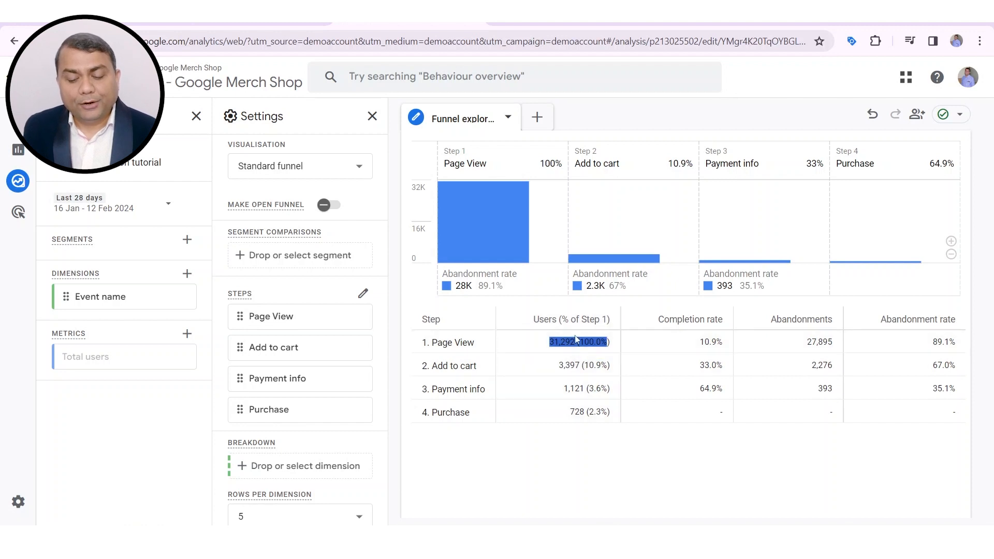
pyautogui.moveTo(559, 366); pyautogui.dragTo(594, 342)
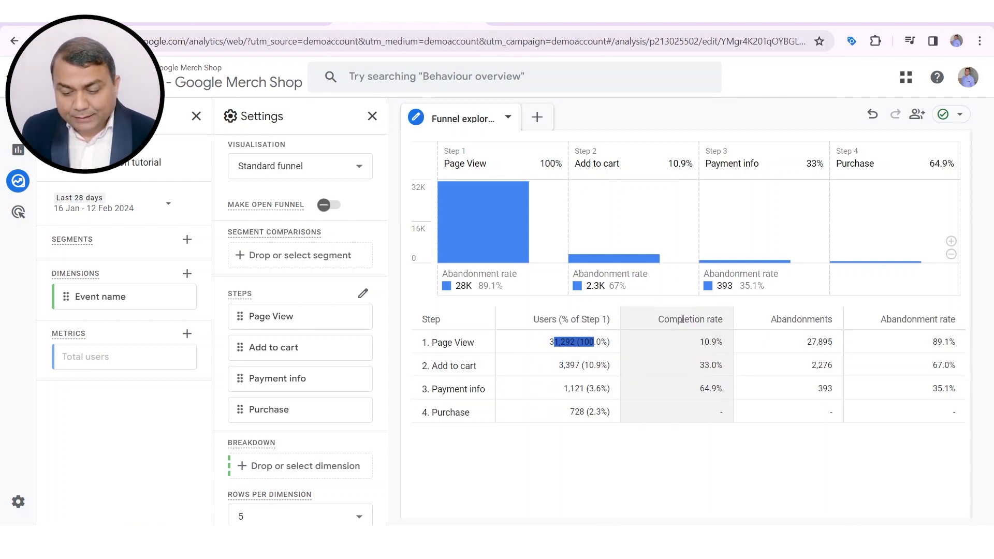
pyautogui.moveTo(678, 320)
pyautogui.mouseDown()
pyautogui.moveTo(706, 319)
pyautogui.moveTo(658, 320)
pyautogui.mouseUp()
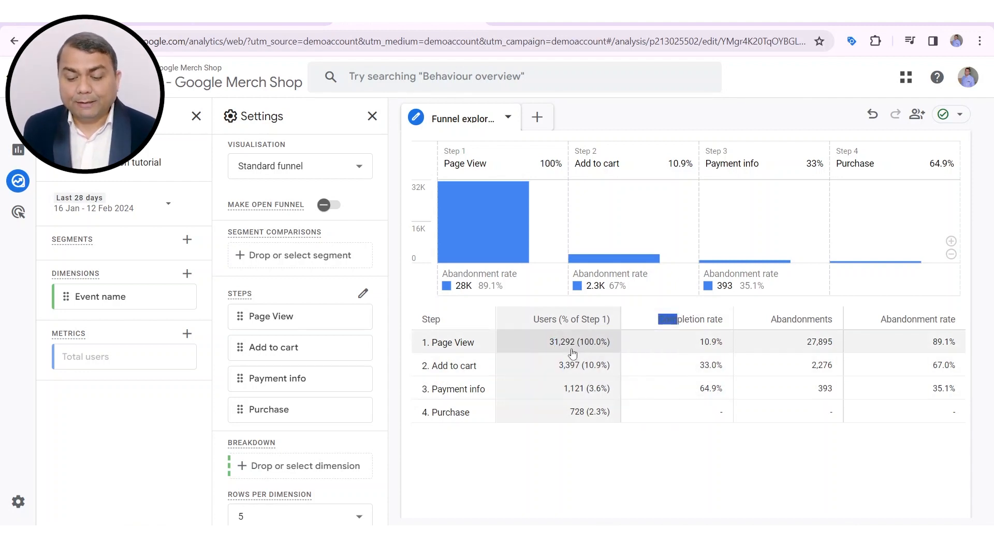
pyautogui.click(704, 317)
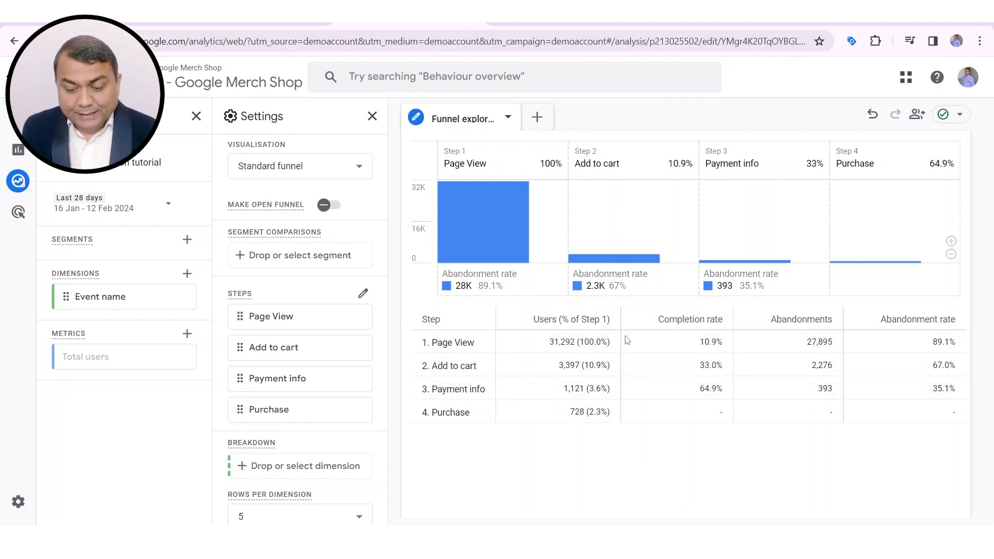
pyautogui.moveTo(703, 339); pyautogui.dragTo(726, 339)
pyautogui.click(700, 348)
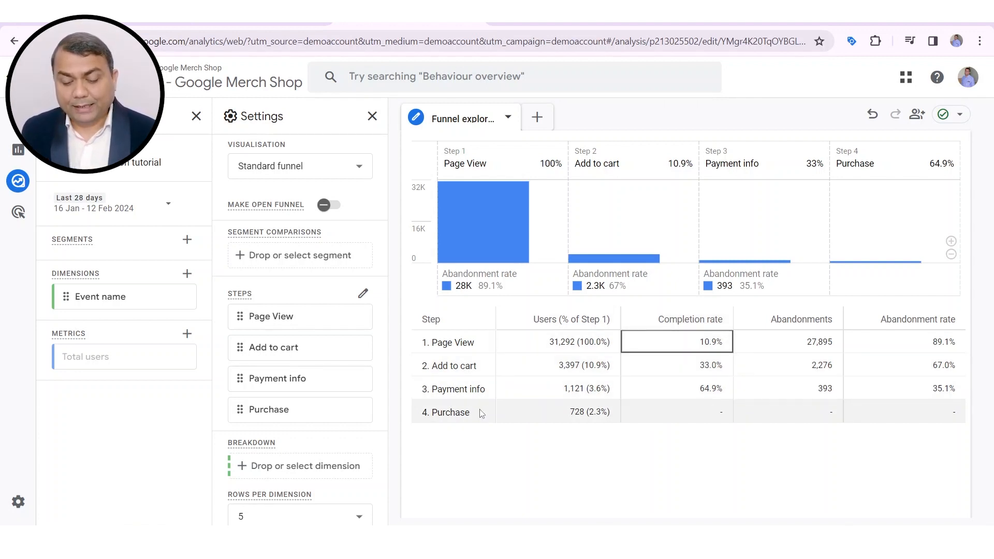
pyautogui.click(701, 365)
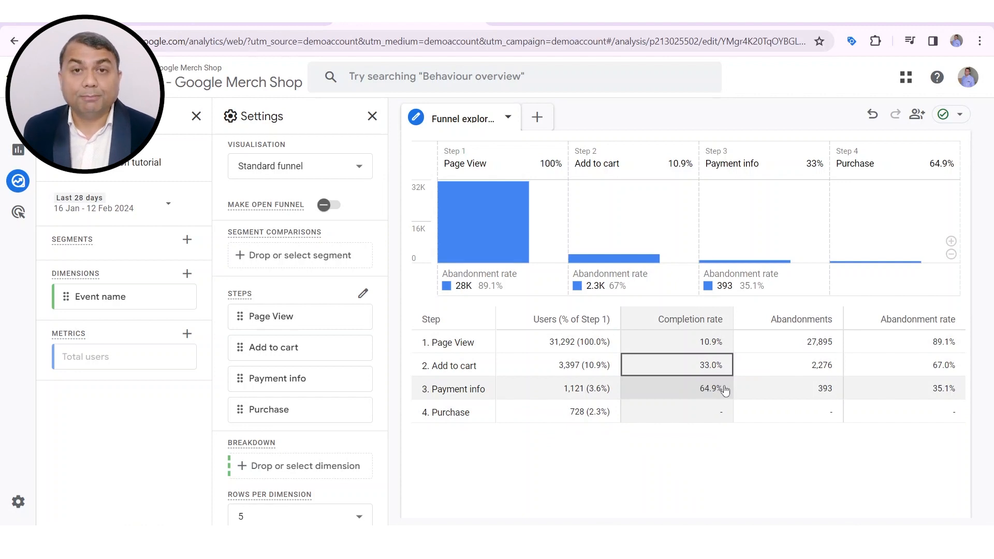
pyautogui.moveTo(699, 342); pyautogui.dragTo(718, 338)
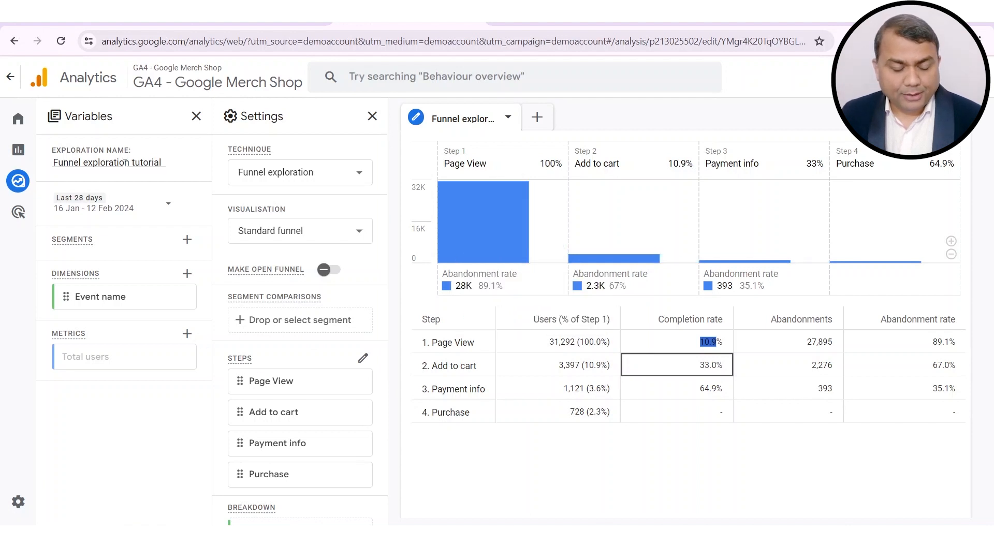
# Return to the list of explorations and reopen the saved "Funnel exploration tutorial"
pyautogui.moveTo(29, 232)
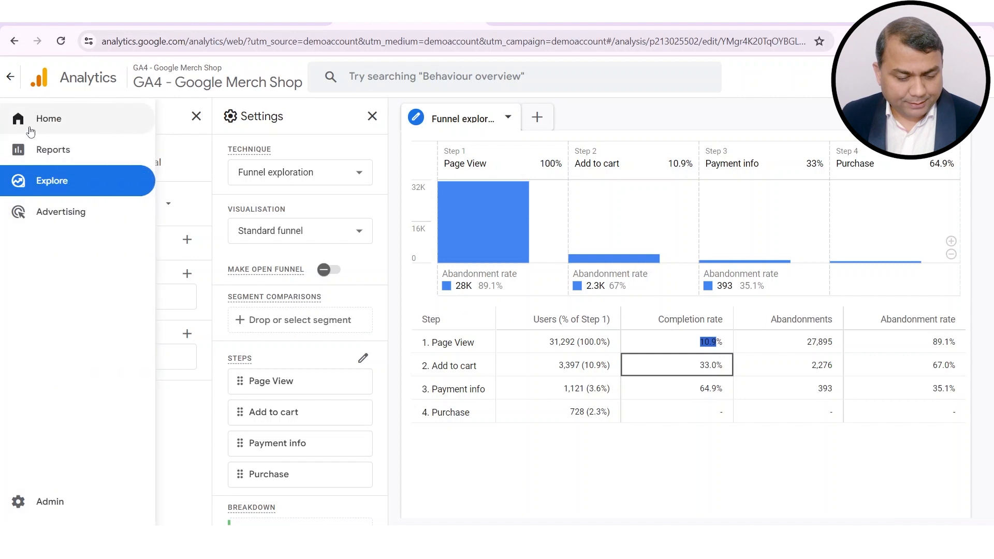
pyautogui.click(16, 85)
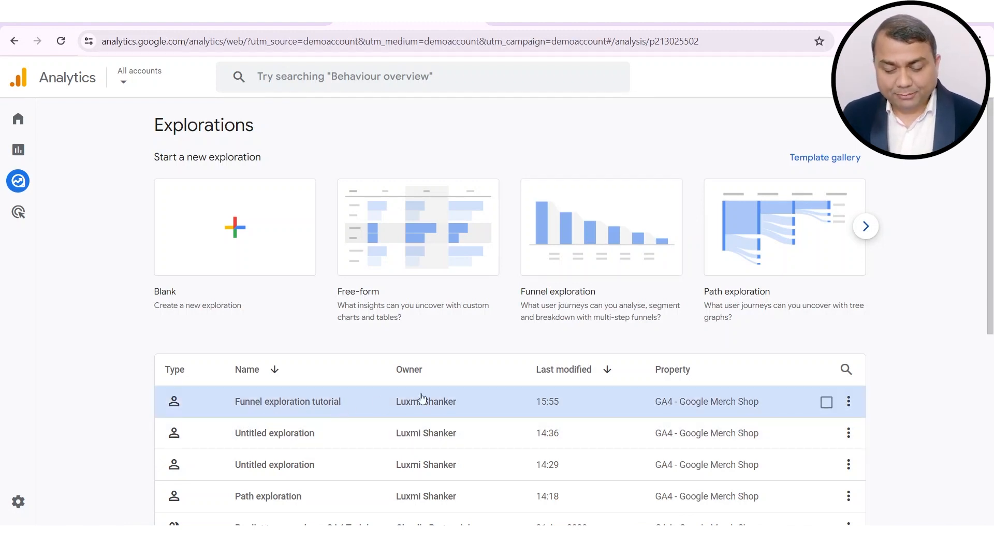
pyautogui.click(326, 409)
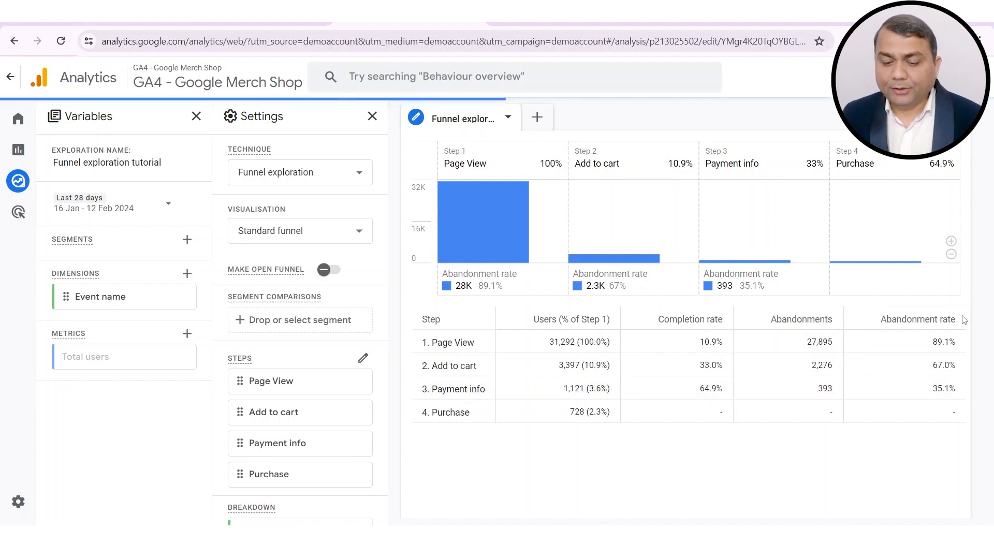
# Create a new blank exploration from the list of explorations and choose Free-form as its technique
pyautogui.click(27, 182)
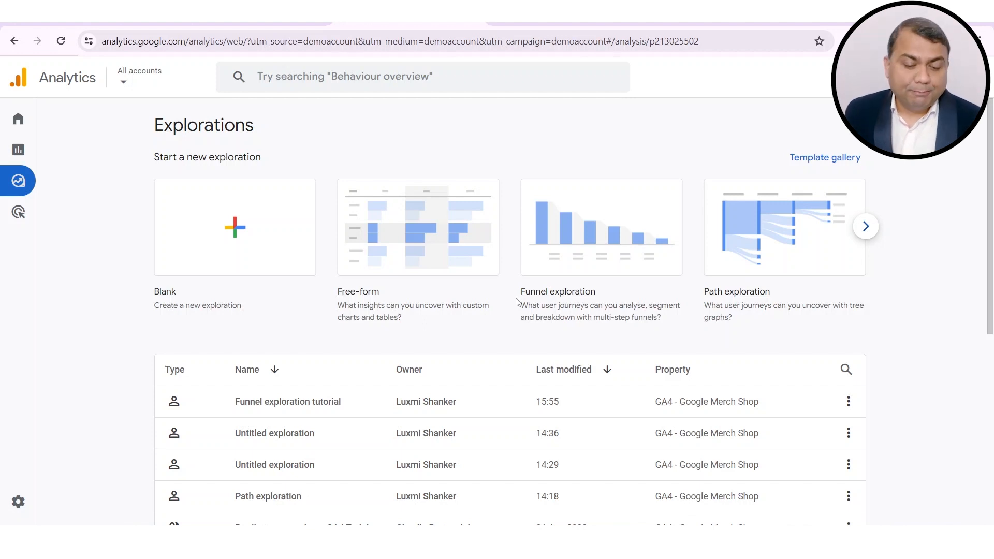
pyautogui.click(251, 237)
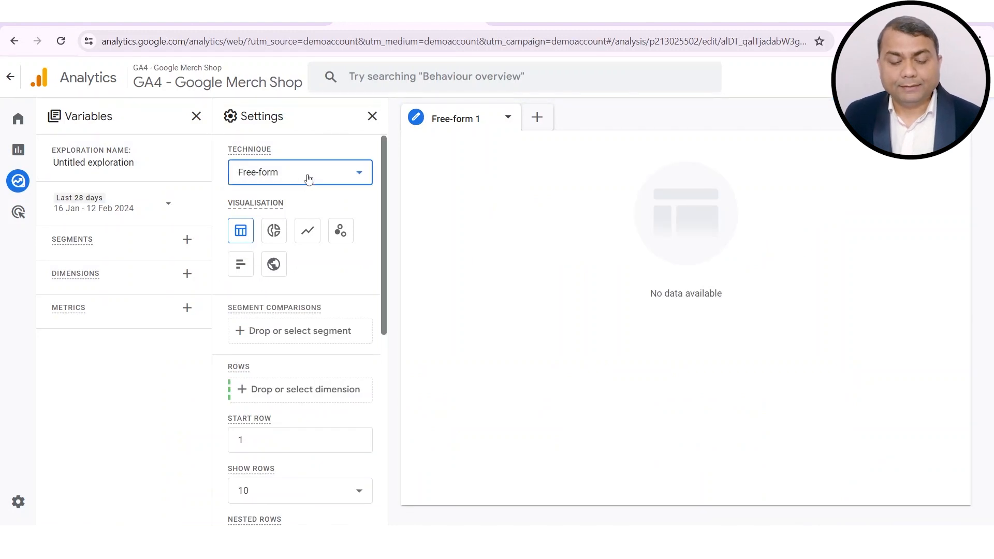
pyautogui.click(309, 179)
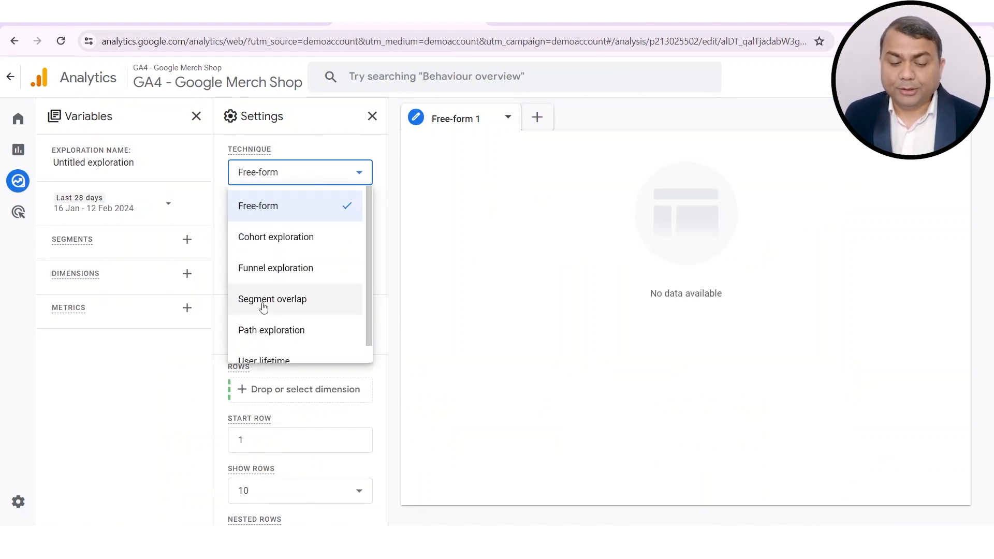
pyautogui.click(265, 210)
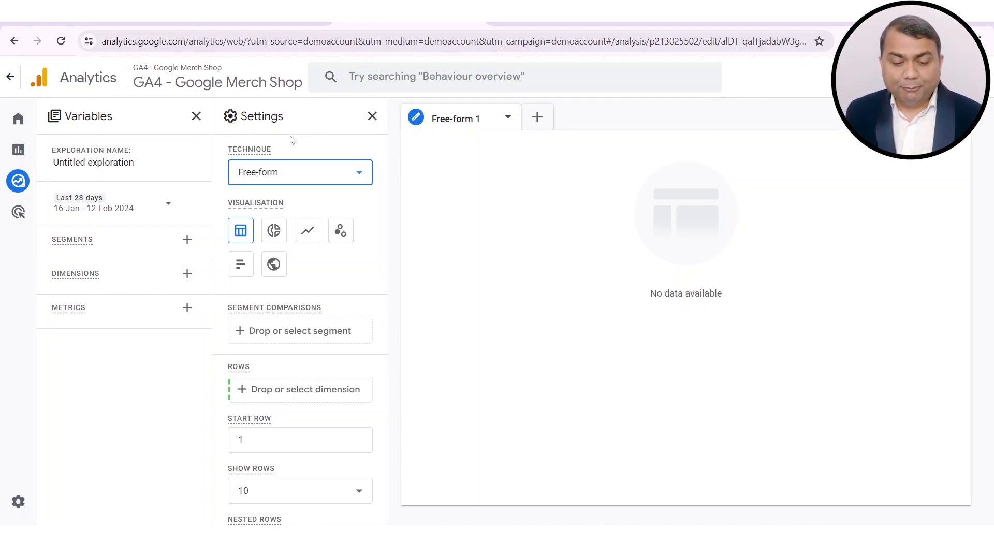
# Add the Source/Medium attribution dimension to the exploration's variables, searching the dimensions for "source"
pyautogui.click(187, 275)
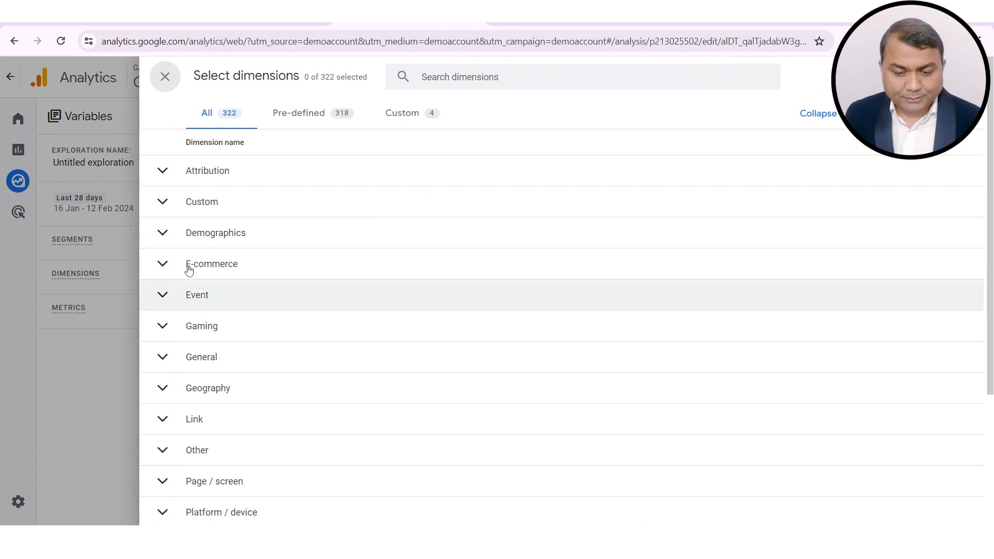
pyautogui.click(484, 79)
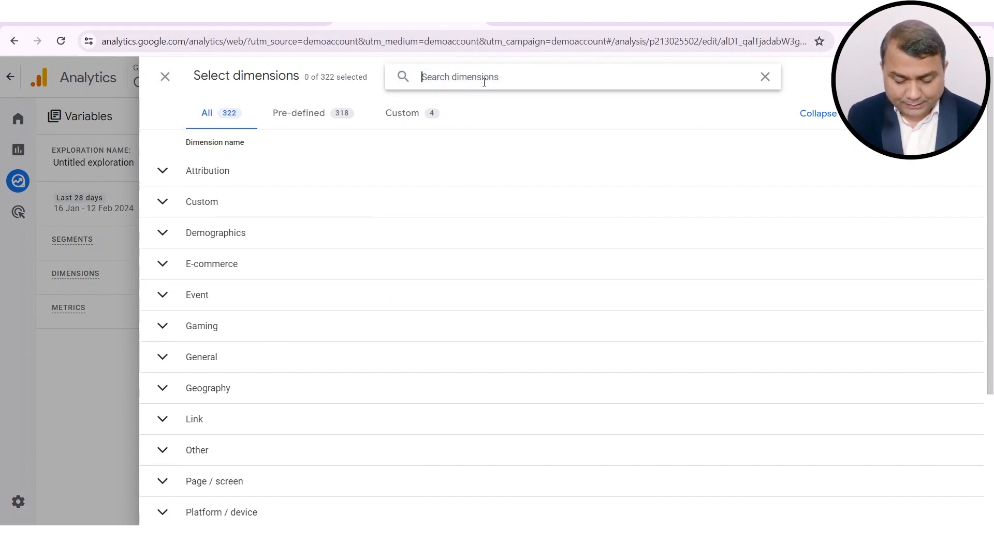
pyautogui.write('source')
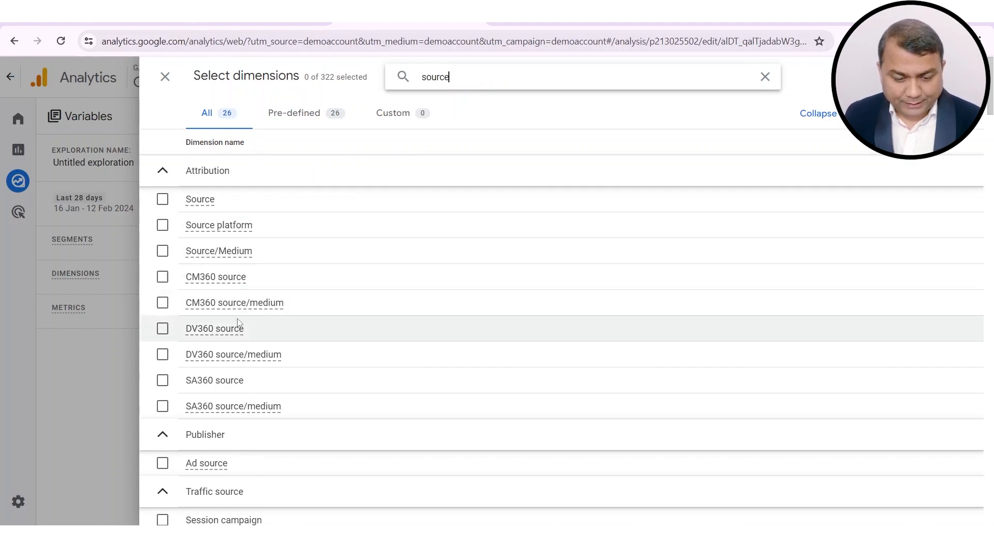
pyautogui.click(162, 252)
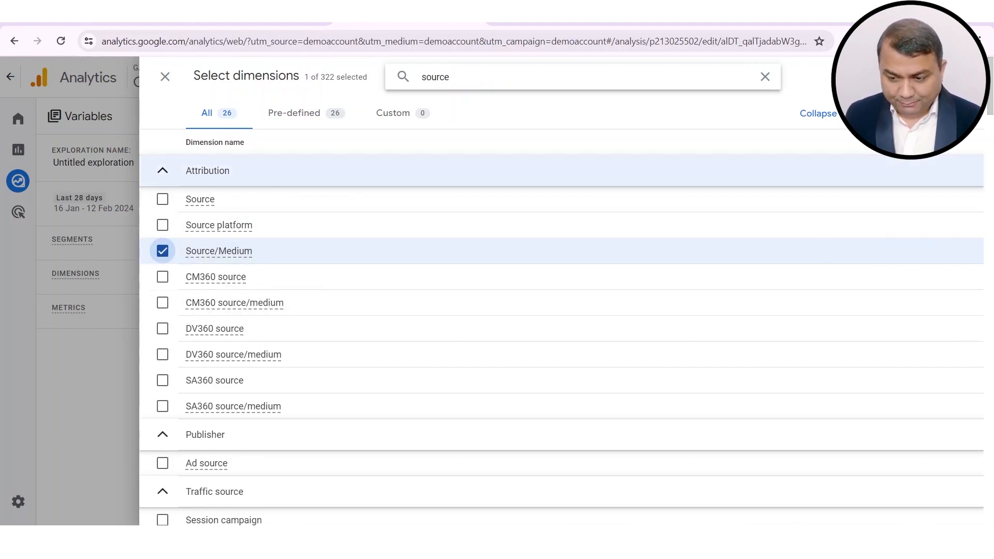
pyautogui.click(958, 77)
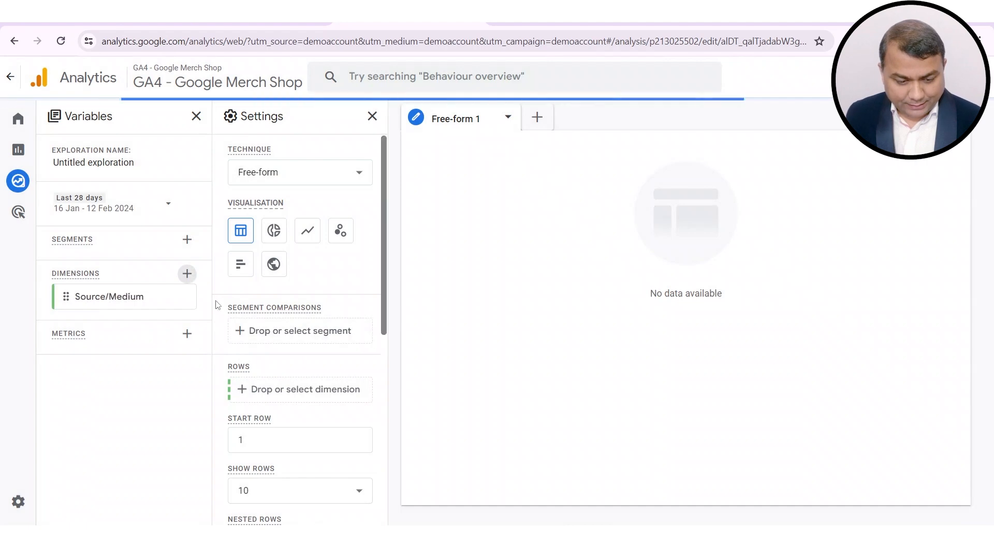
# Add the Device category dimension to the exploration's variables, searching the dimensions for "device cat"
pyautogui.click(186, 274)
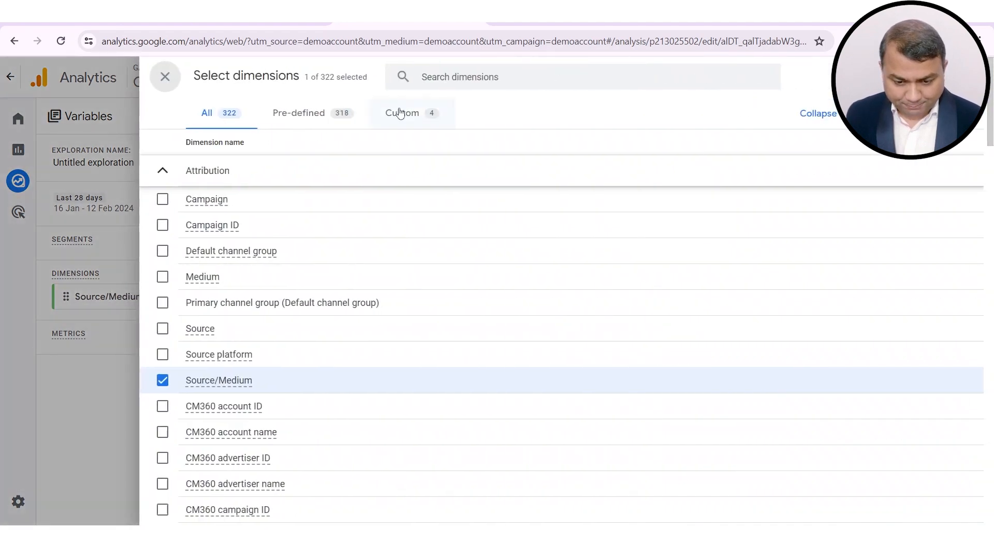
pyautogui.click(486, 77)
pyautogui.write('dev')
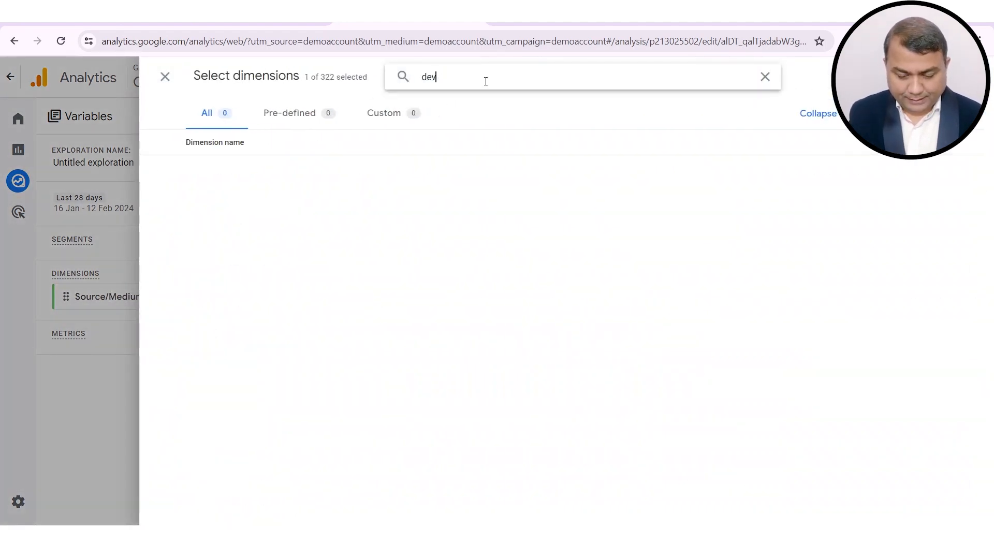
pyautogui.write('ice cat')
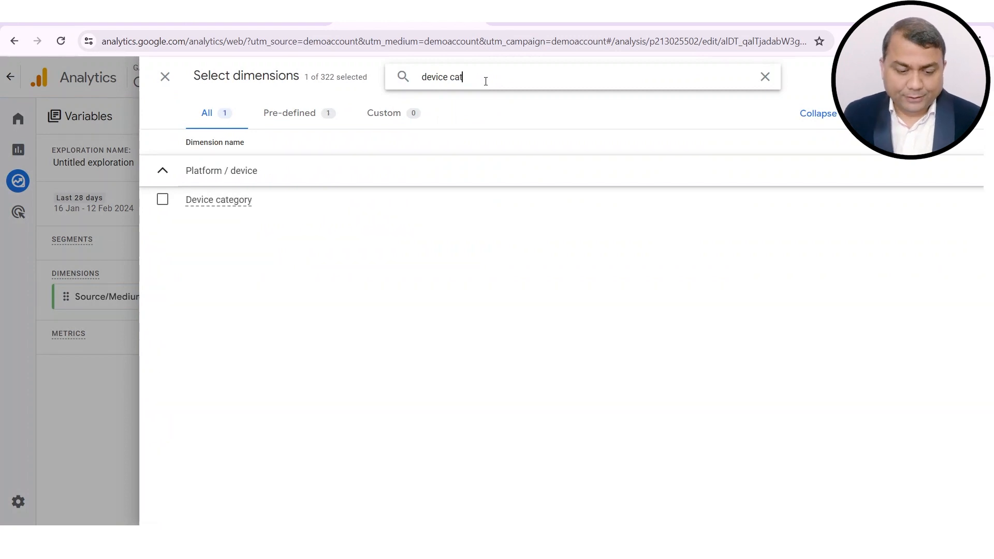
pyautogui.click(162, 200)
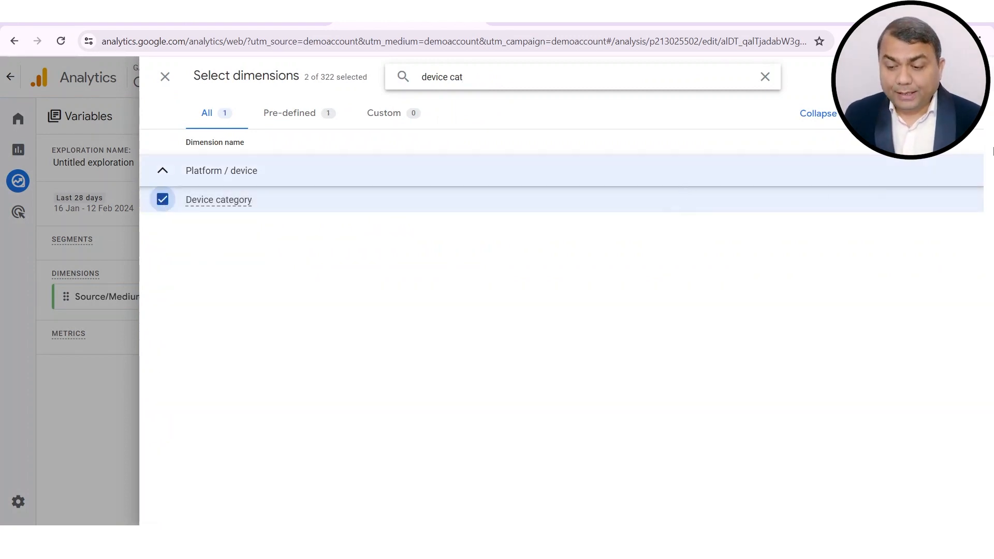
pyautogui.click(946, 77)
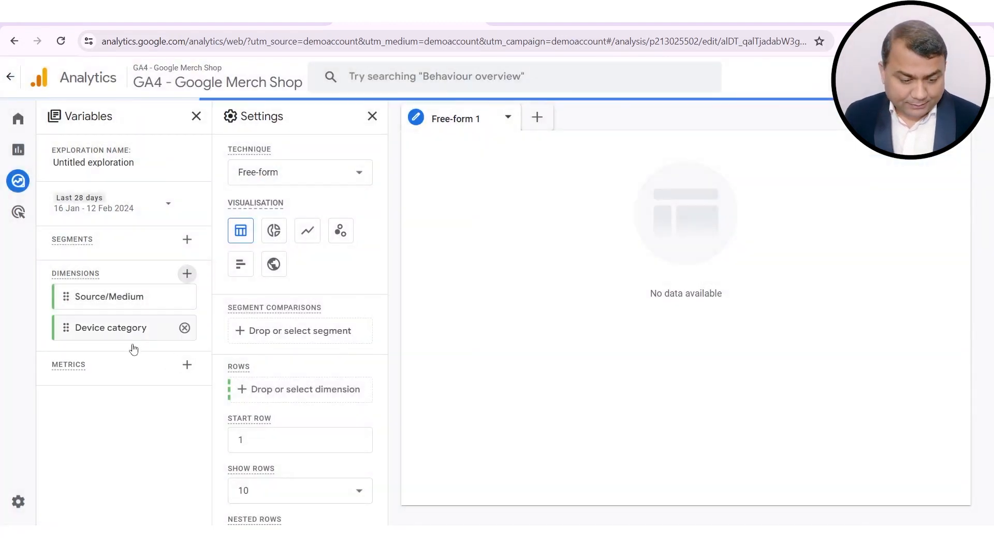
# Add the Total users metric to the exploration's variables, searching the metrics for "users"
pyautogui.click(190, 367)
pyautogui.click(464, 77)
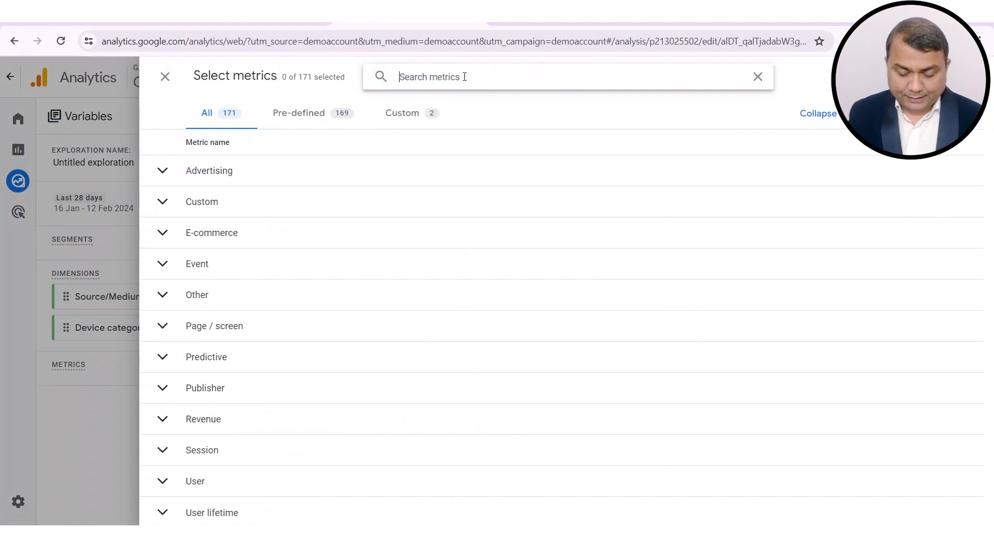
pyautogui.write('a')
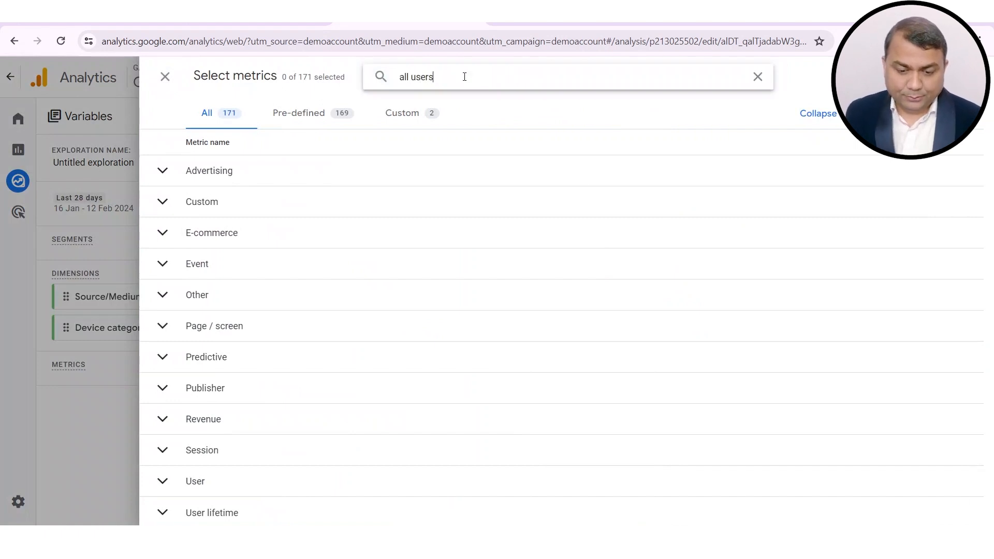
pyautogui.write('ll users')
pyautogui.press('Home')
pyautogui.press('Delete')
pyautogui.press('Delete')
pyautogui.press('Delete')
pyautogui.press('Delete')
pyautogui.click(162, 355)
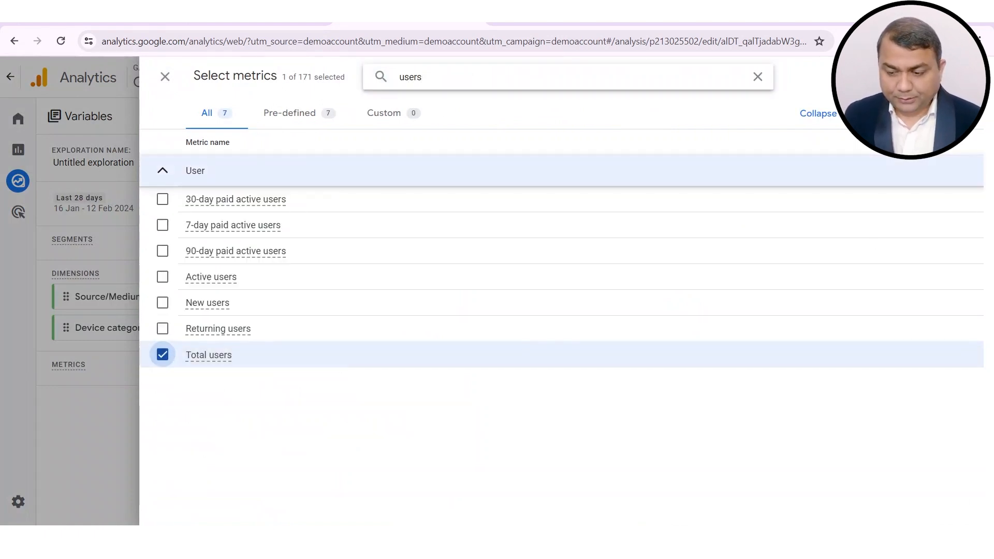
pyautogui.click(952, 77)
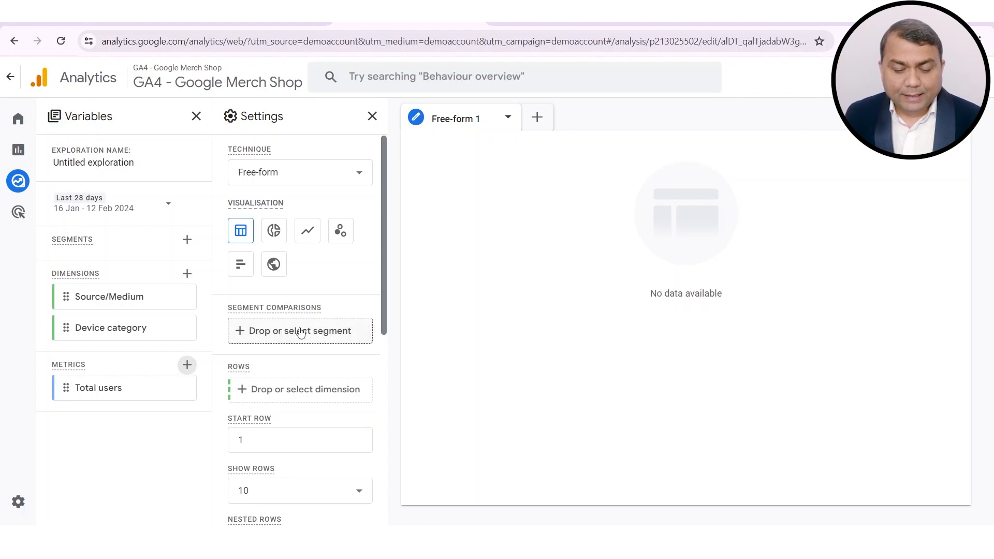
# Use Source/Medium as the row dimension and Device category as the column dimension of the free-form table
pyautogui.scroll(-1, 284, 375)
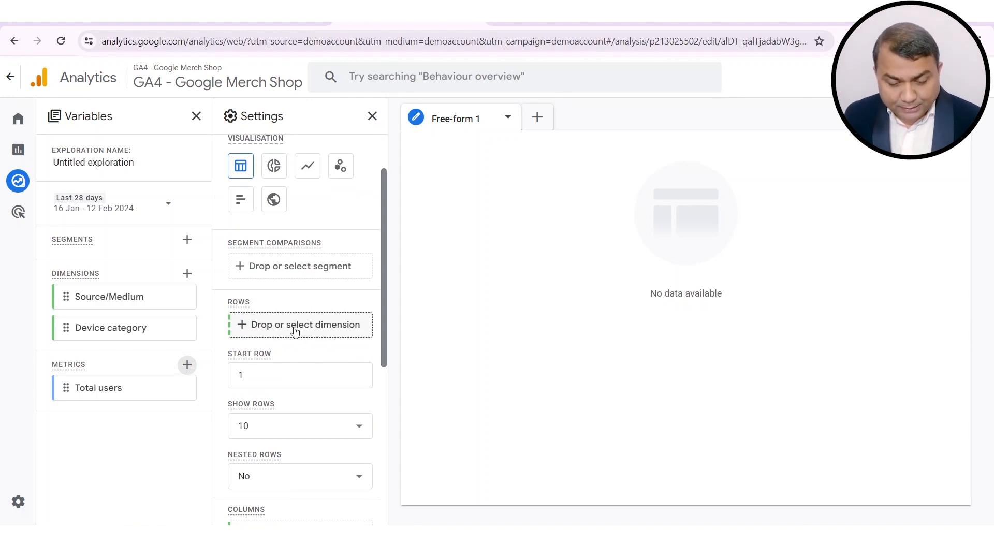
pyautogui.click(295, 330)
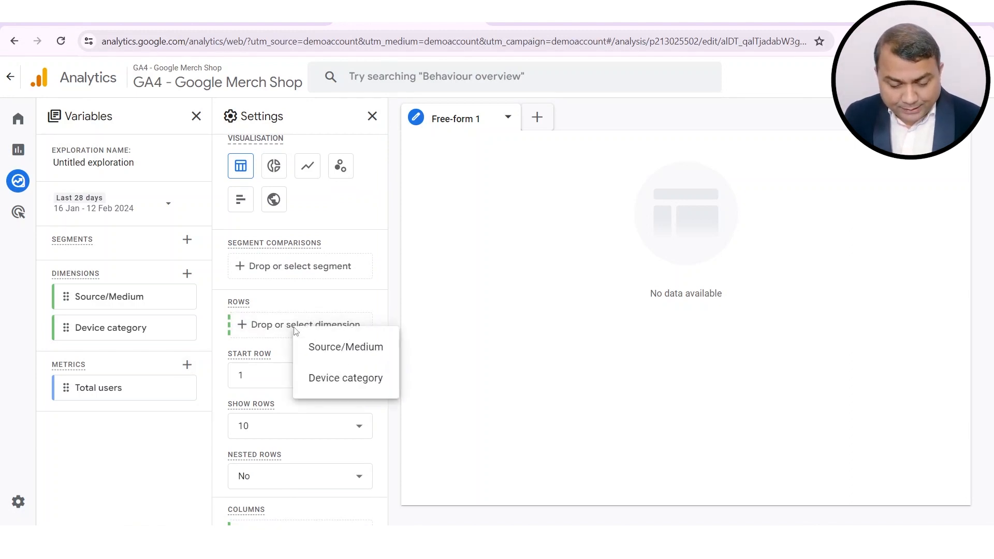
pyautogui.click(337, 351)
pyautogui.scroll(-5, 332, 353)
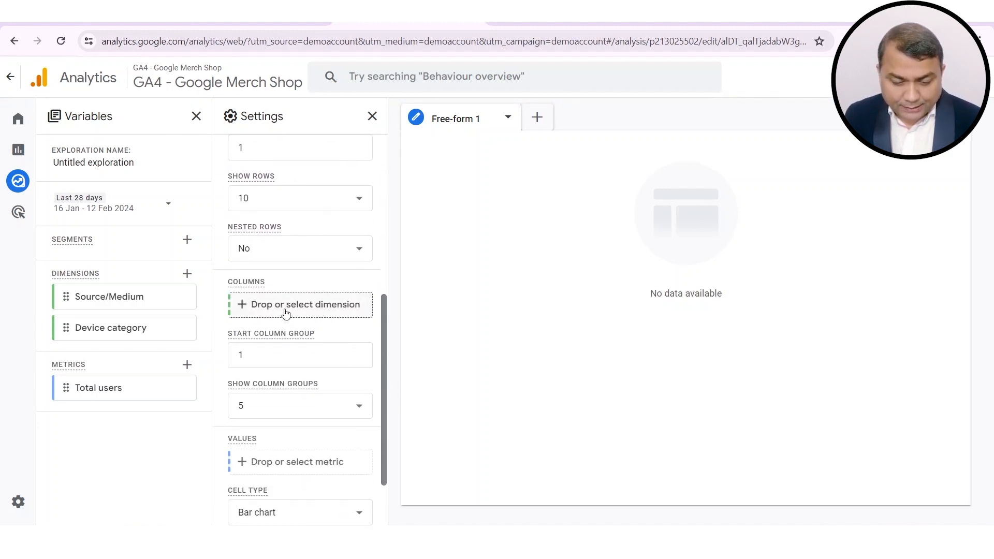
pyautogui.click(285, 314)
pyautogui.click(327, 331)
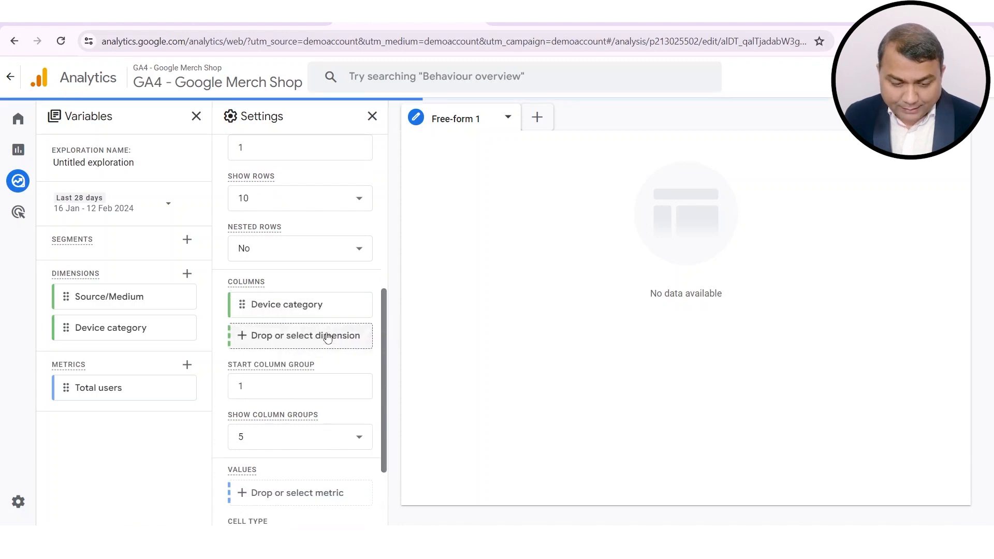
pyautogui.scroll(1, 328, 335)
pyautogui.scroll(2, 328, 338)
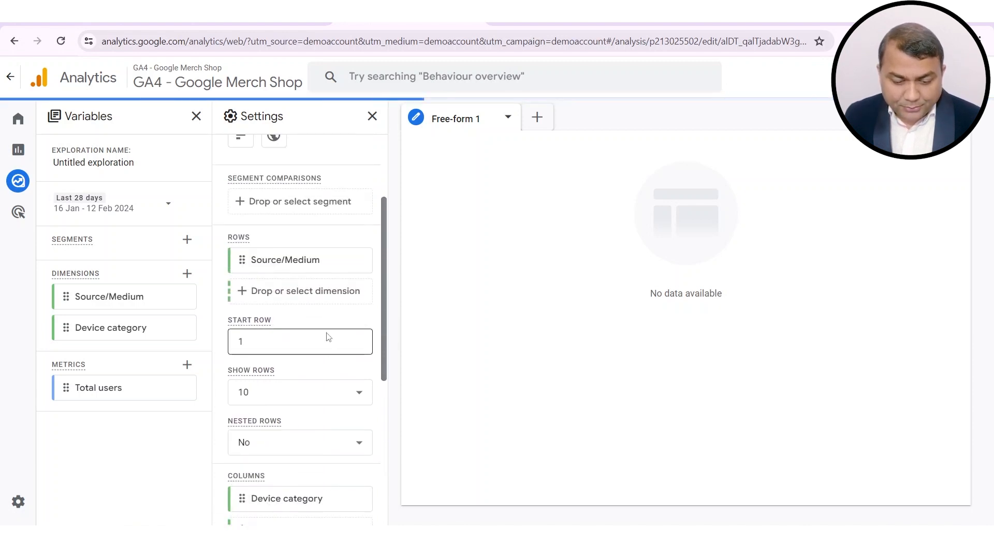
pyautogui.scroll(2, 328, 344)
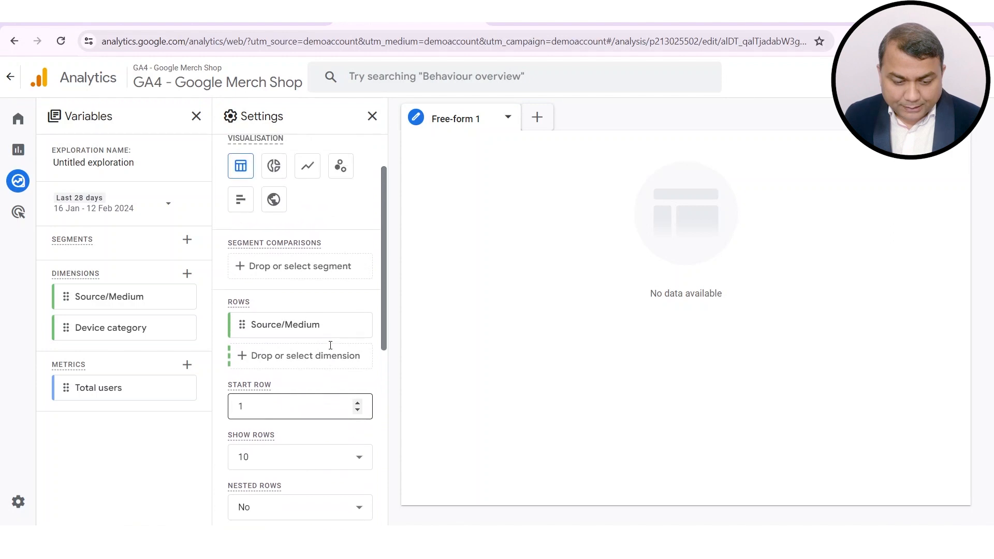
pyautogui.scroll(-6, 330, 344)
pyautogui.scroll(-1, 329, 346)
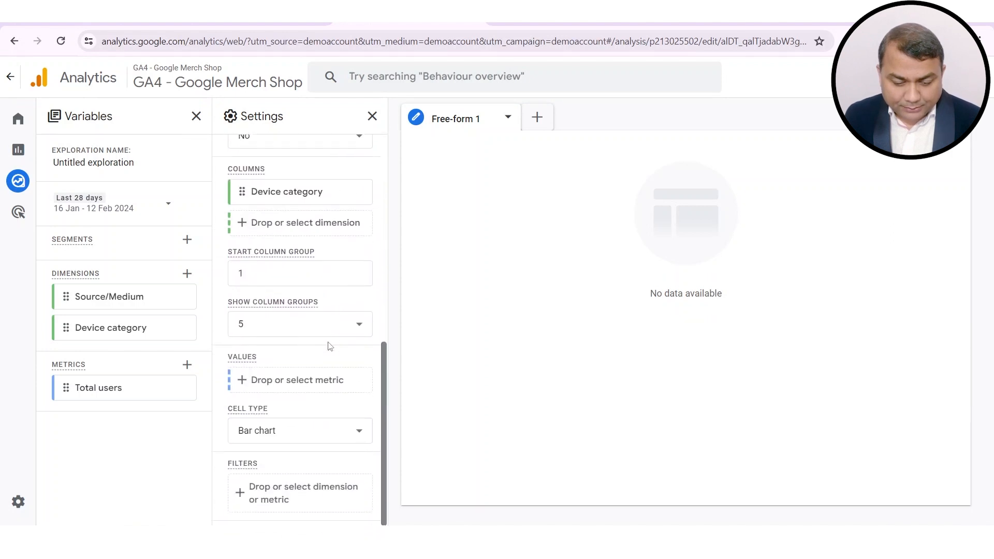
# Use Total users as the value of the free-form table
pyautogui.click(295, 378)
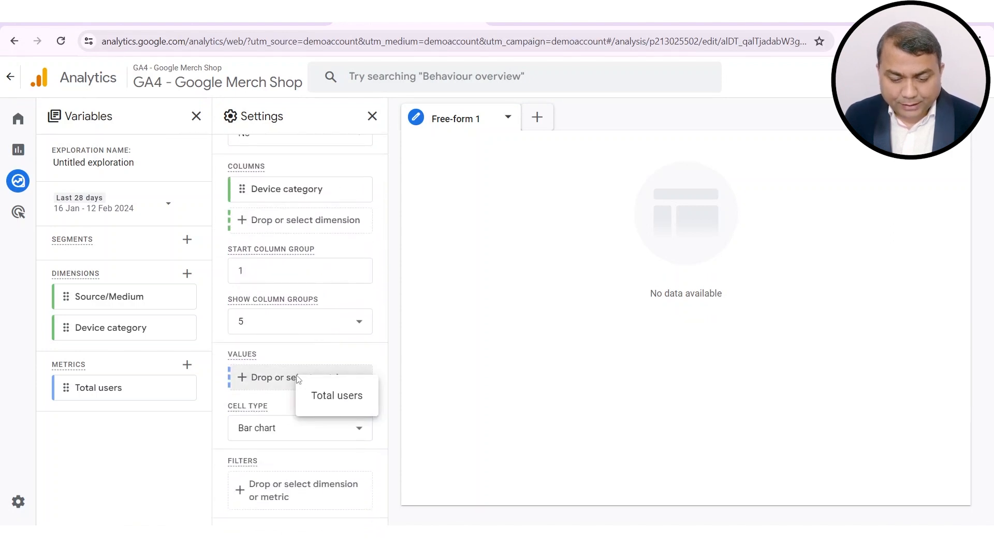
pyautogui.click(341, 398)
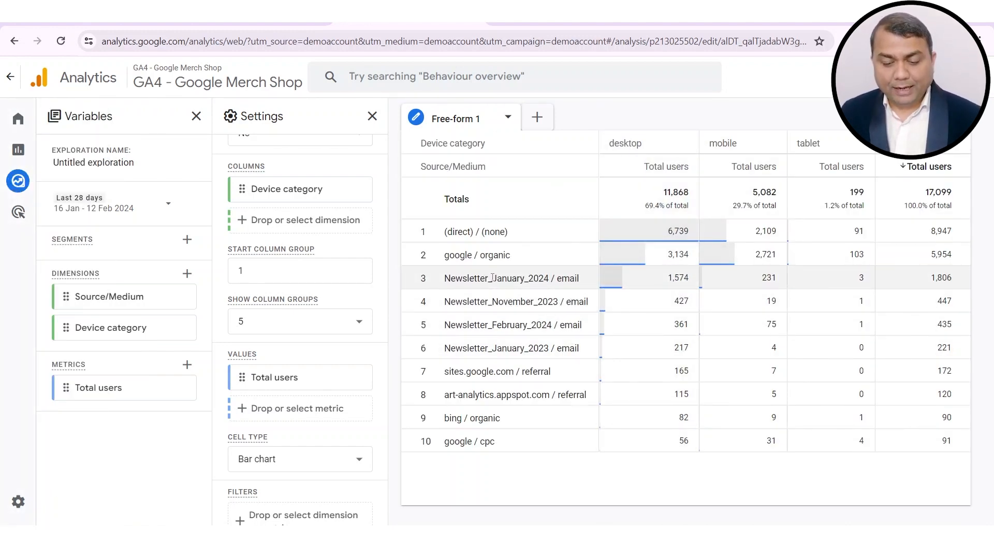
# Examine the free-form table's Source/Medium rows and desktop user counts, from google / organic and the newsletter emails to the referral, bing and cpc traffic
pyautogui.moveTo(449, 257); pyautogui.dragTo(705, 259)
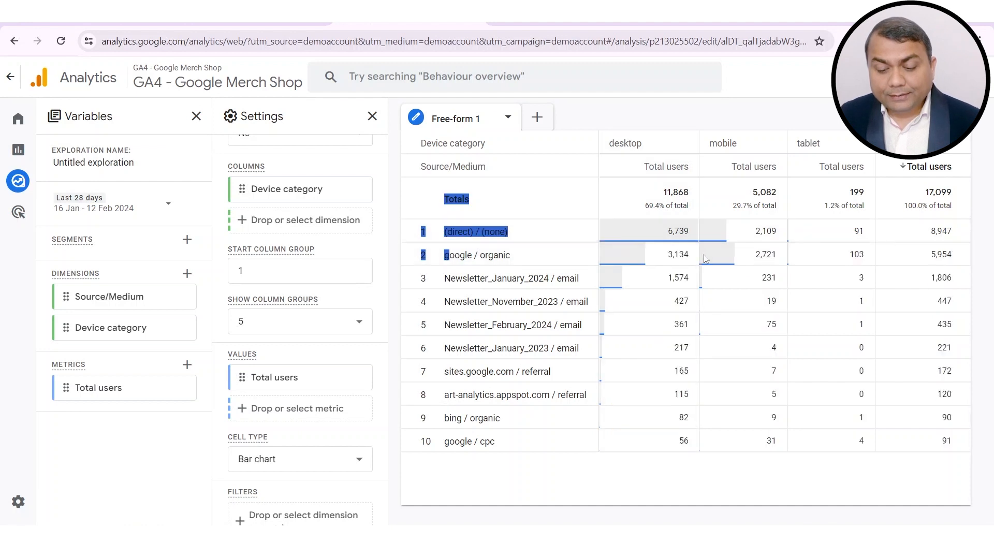
pyautogui.doubleClick(678, 254)
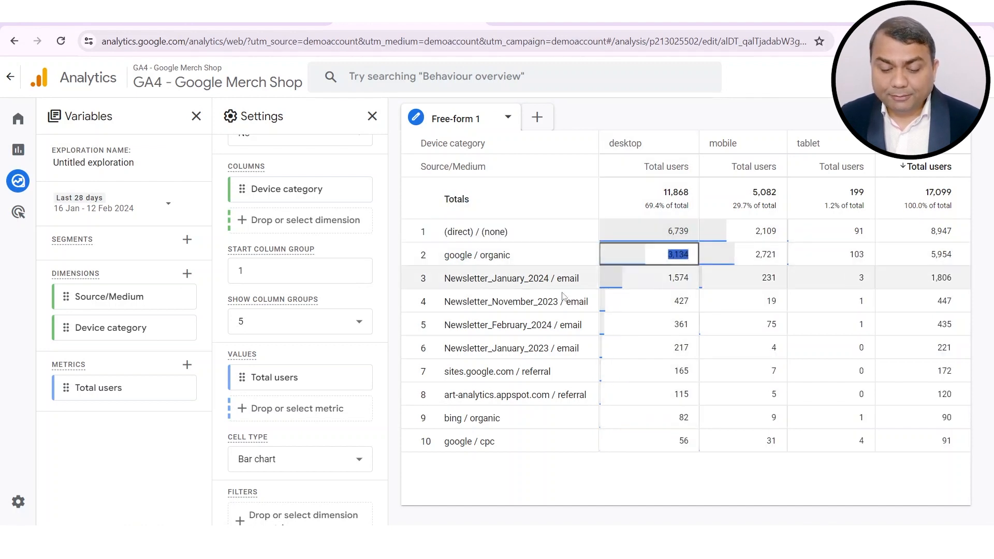
pyautogui.click(494, 279)
pyautogui.moveTo(495, 279); pyautogui.dragTo(576, 276)
pyautogui.click(554, 284)
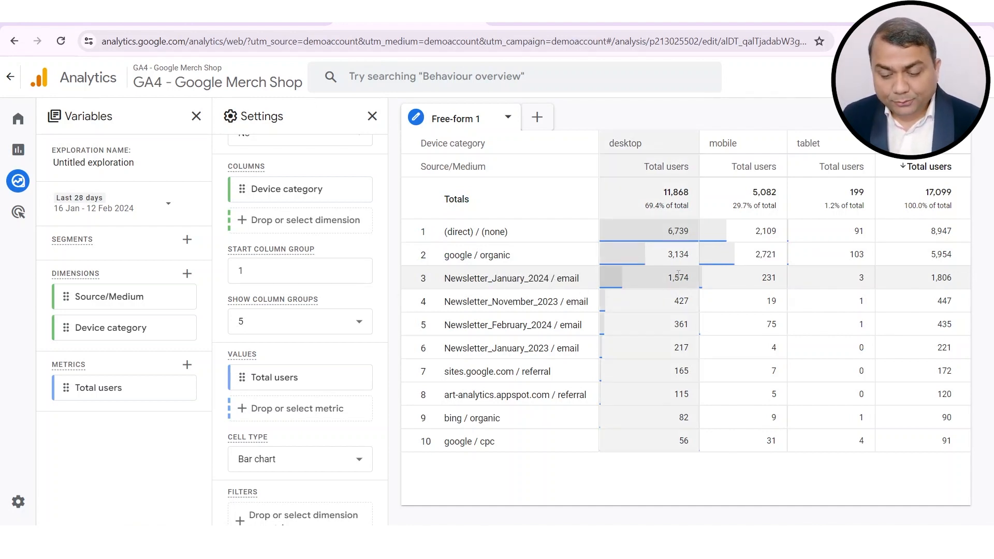
pyautogui.doubleClick(680, 278)
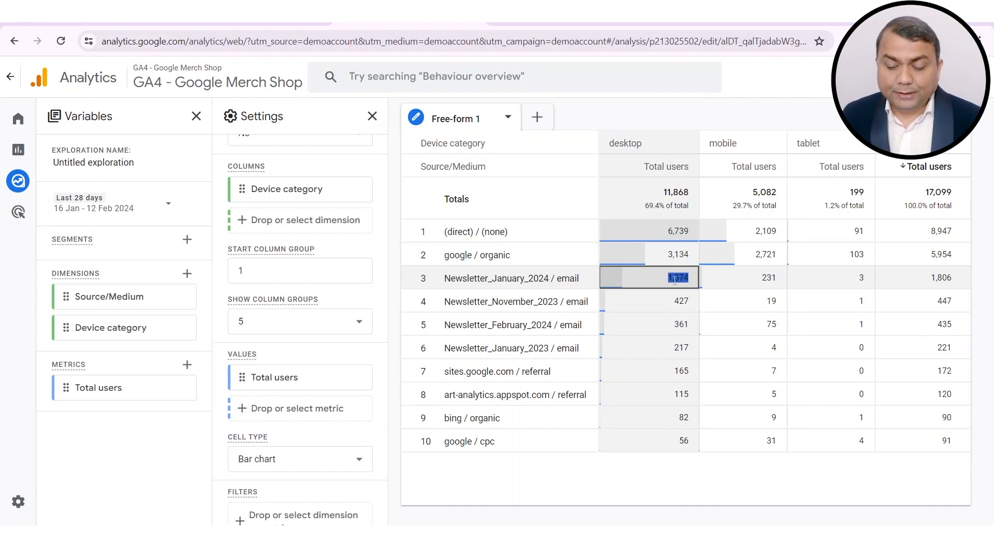
pyautogui.moveTo(514, 303); pyautogui.dragTo(587, 300)
pyautogui.moveTo(508, 324); pyautogui.dragTo(548, 369)
pyautogui.doubleClick(548, 368)
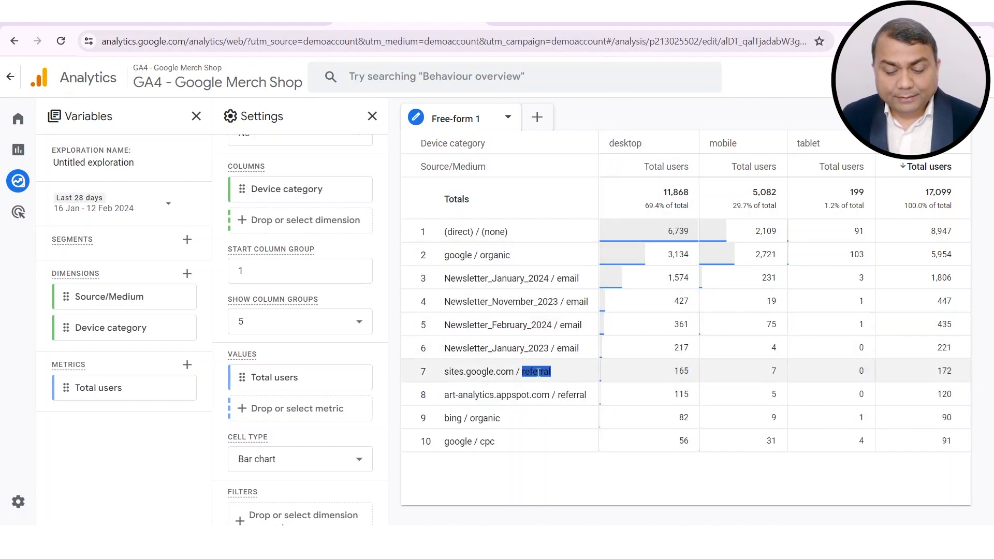
pyautogui.doubleClick(479, 417)
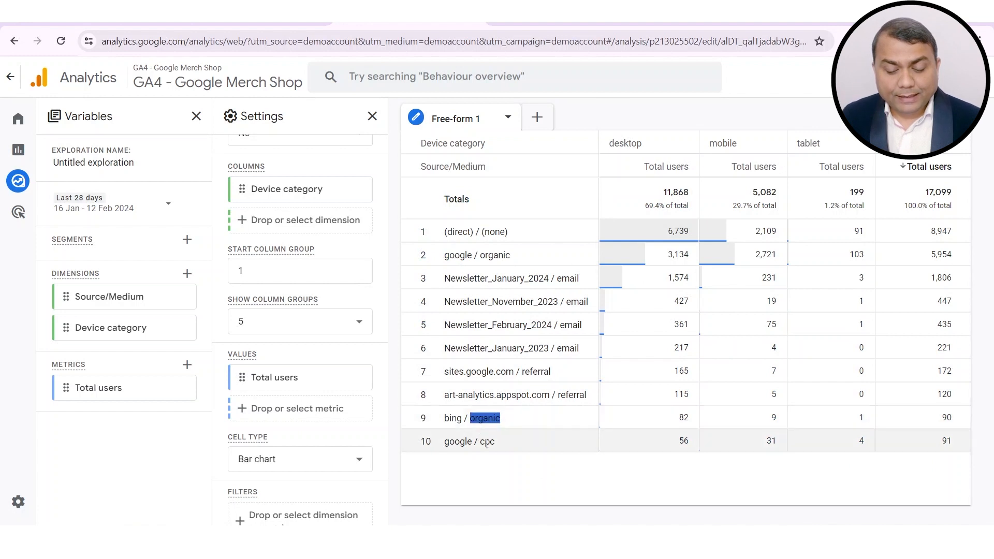
pyautogui.doubleClick(486, 441)
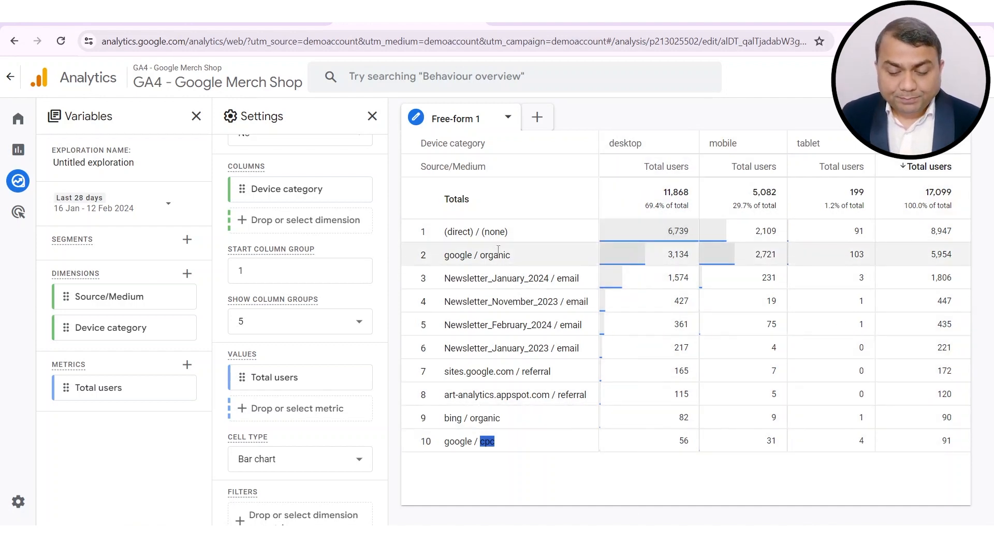
# Compare the desktop users of google / organic with those of Newsletter_January_2024 / email, and check google / organic's total across devices
pyautogui.moveTo(482, 256); pyautogui.dragTo(541, 251)
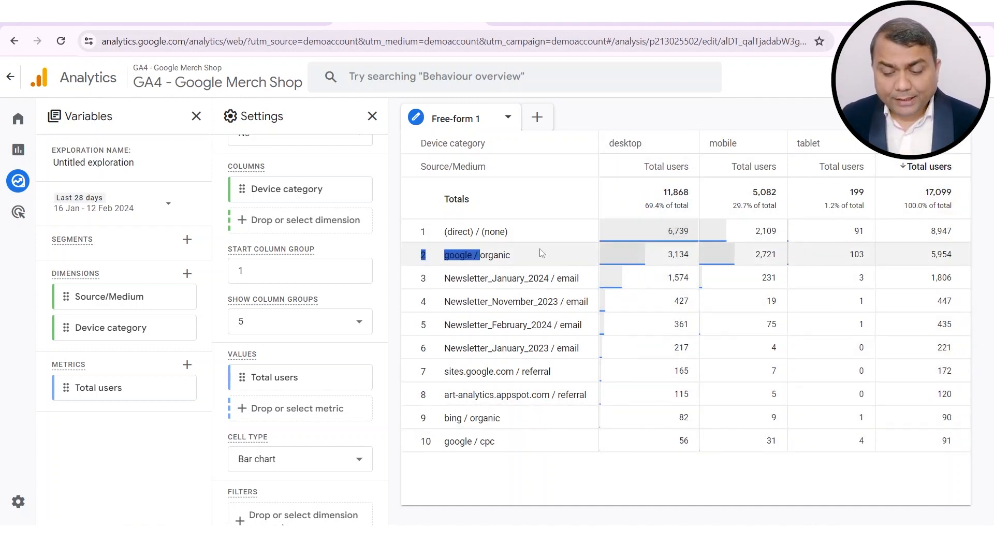
pyautogui.doubleClick(671, 253)
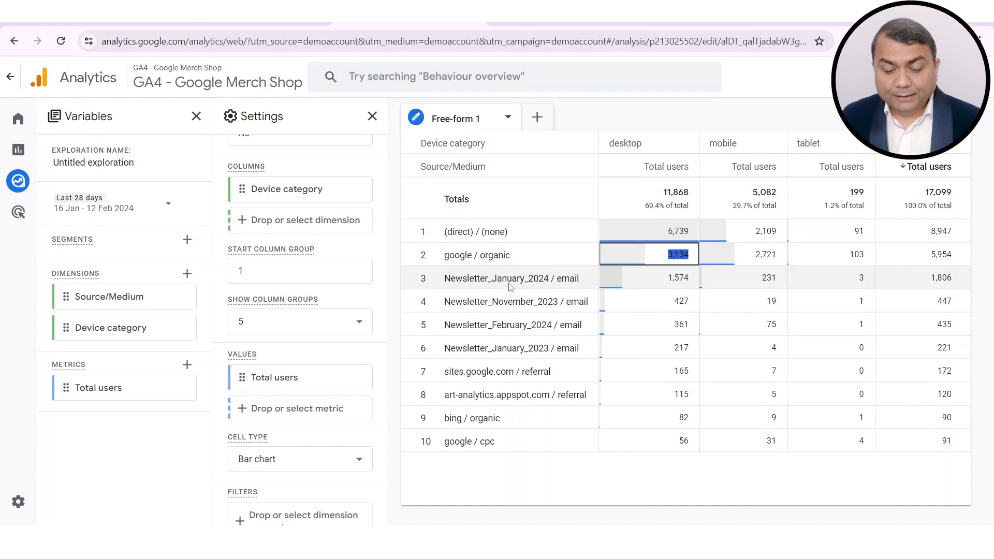
pyautogui.moveTo(502, 278); pyautogui.dragTo(565, 275)
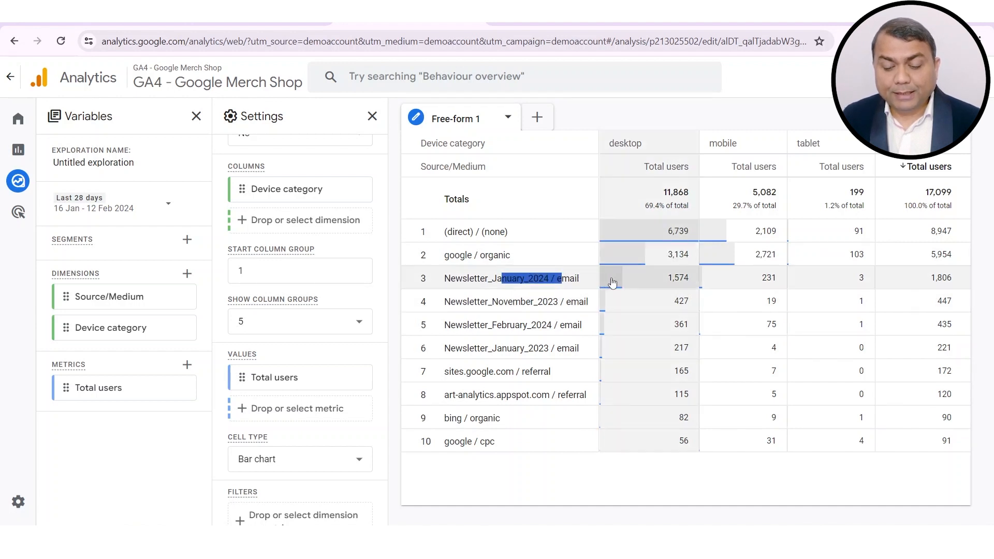
pyautogui.doubleClick(676, 278)
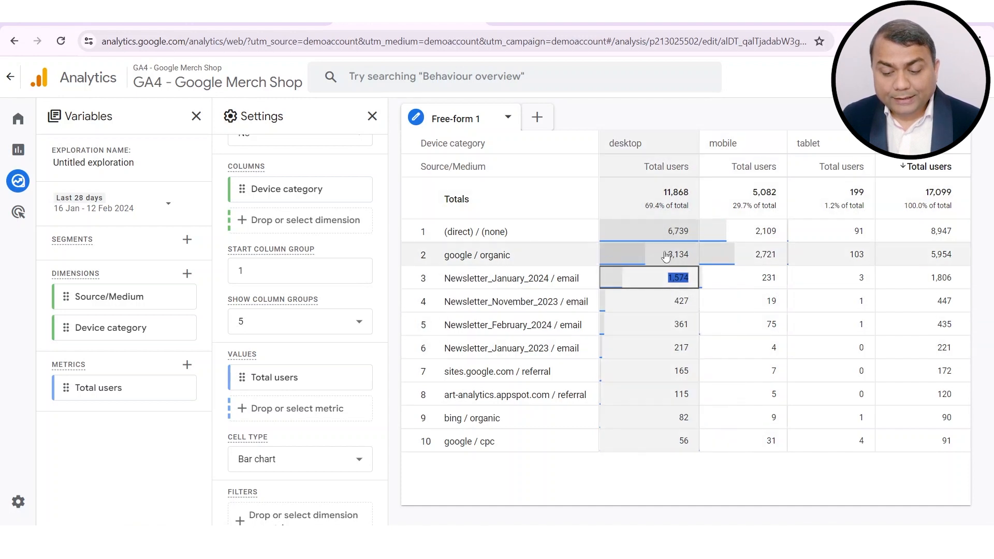
pyautogui.moveTo(468, 255); pyautogui.dragTo(502, 255)
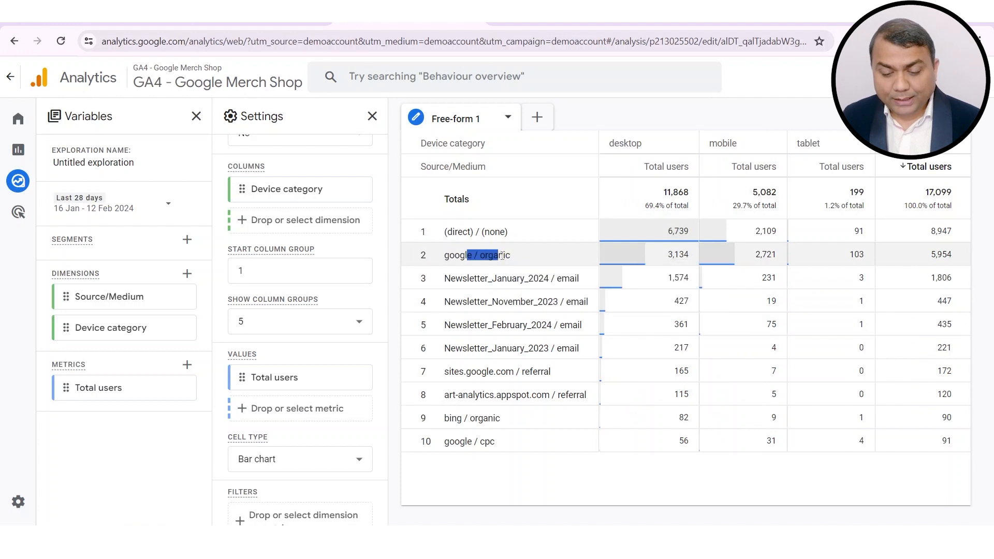
pyautogui.doubleClick(673, 255)
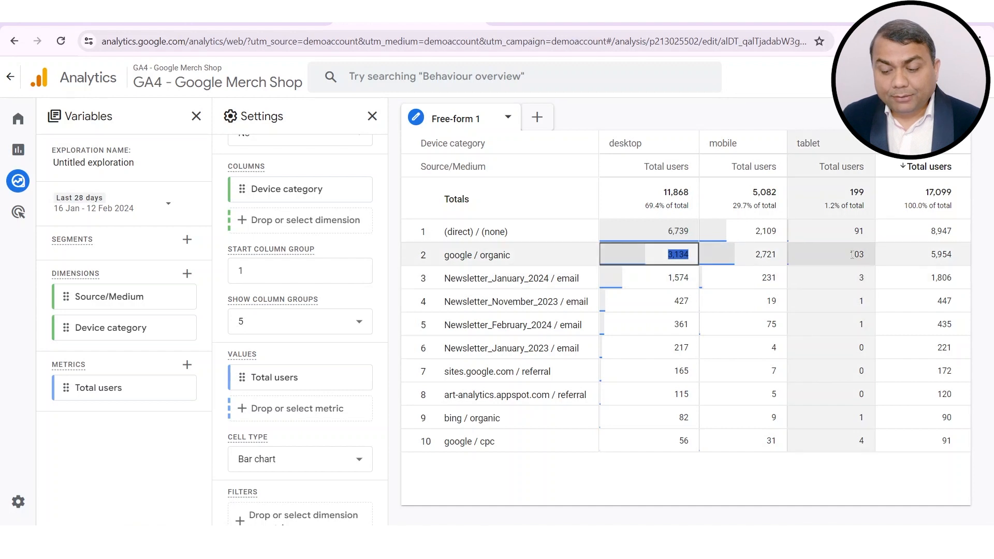
pyautogui.click(931, 260)
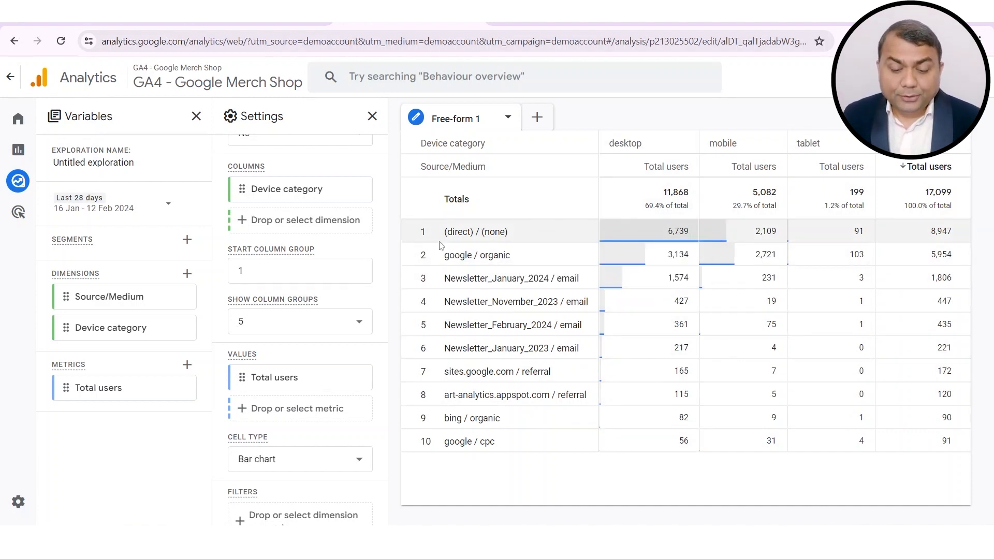
# Exclude the (direct) / (none) row from the free-form table
pyautogui.moveTo(443, 233); pyautogui.dragTo(527, 233)
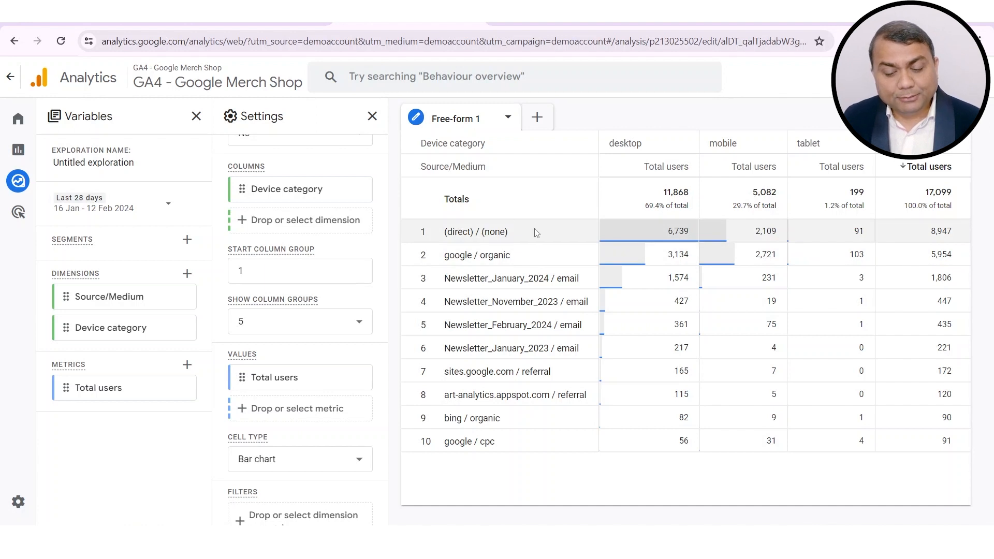
pyautogui.rightClick(503, 232)
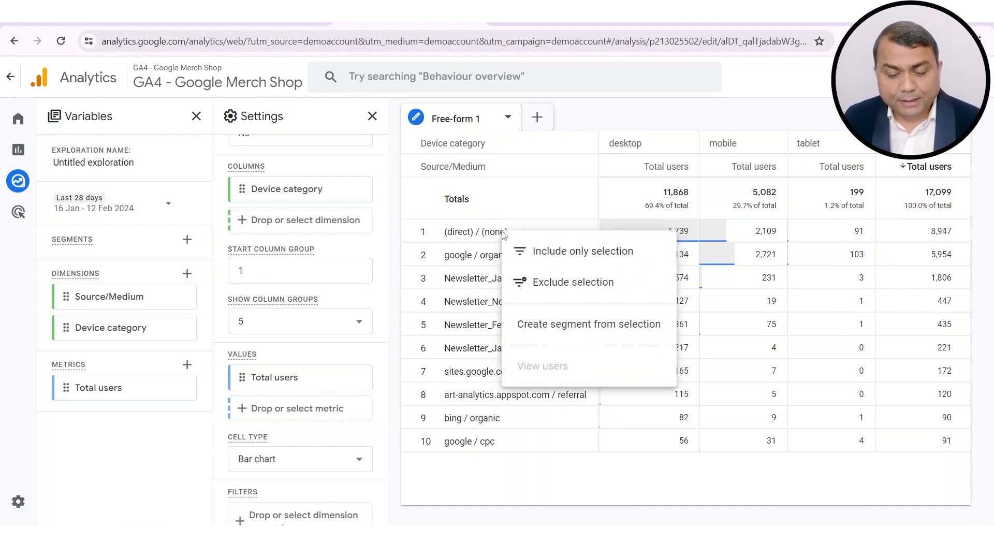
pyautogui.click(563, 285)
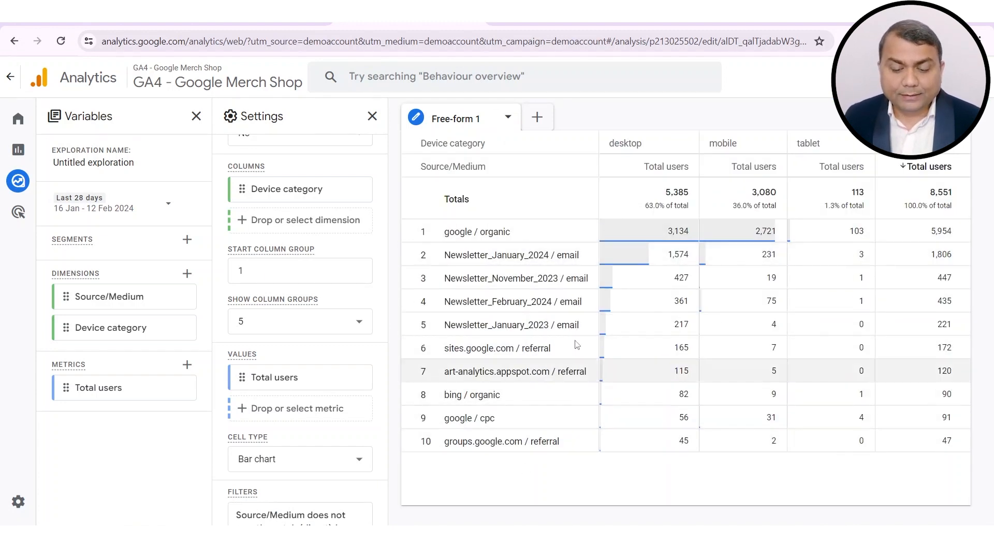
pyautogui.rightClick(483, 234)
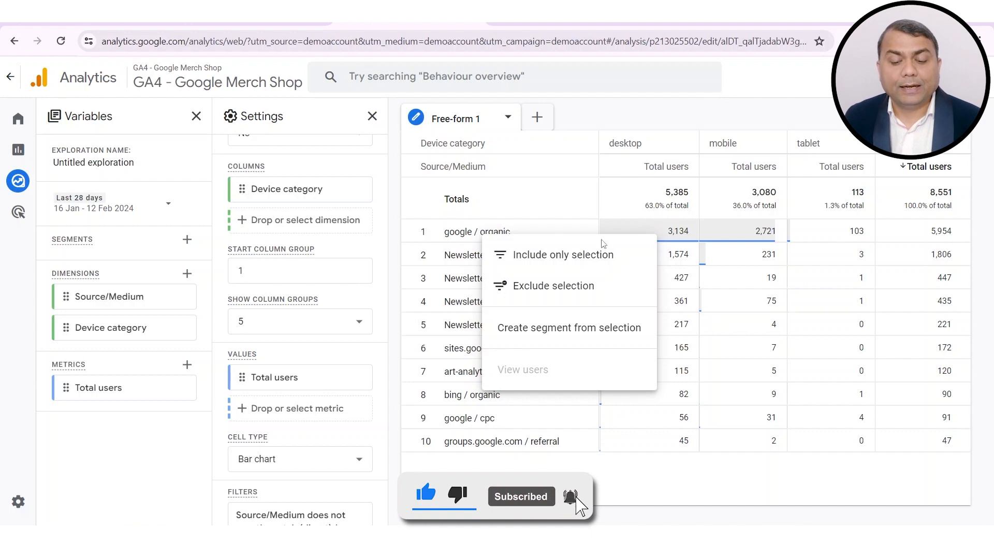
pyautogui.click(449, 300)
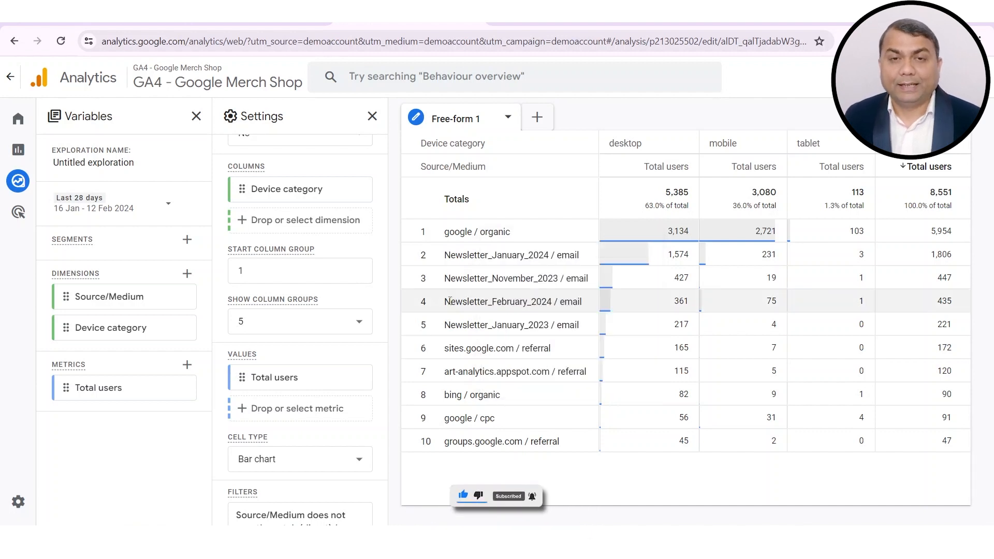
# Rename the exploration as "Free Form exploration Tutorial"
pyautogui.scroll(10, 307, 266)
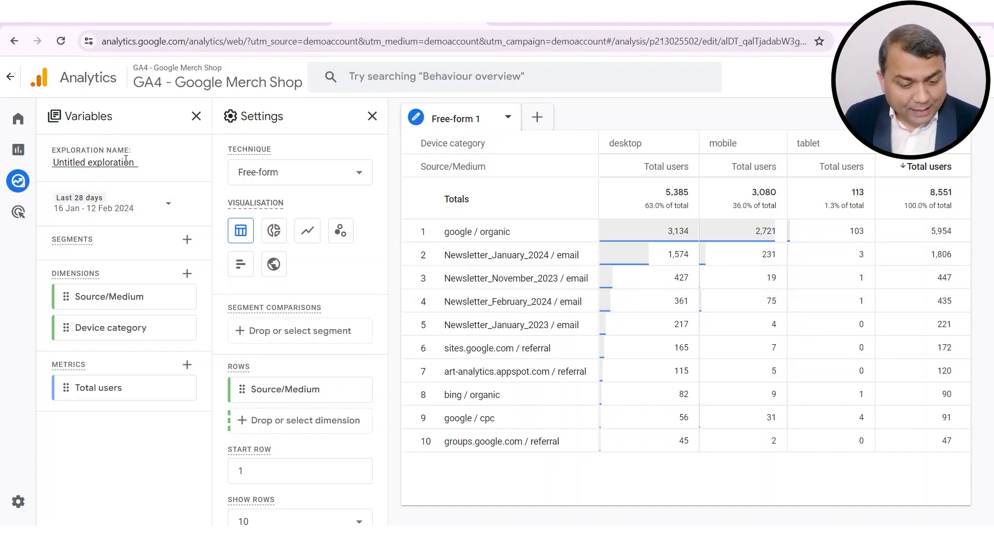
pyautogui.moveTo(135, 164); pyautogui.dragTo(102, 162)
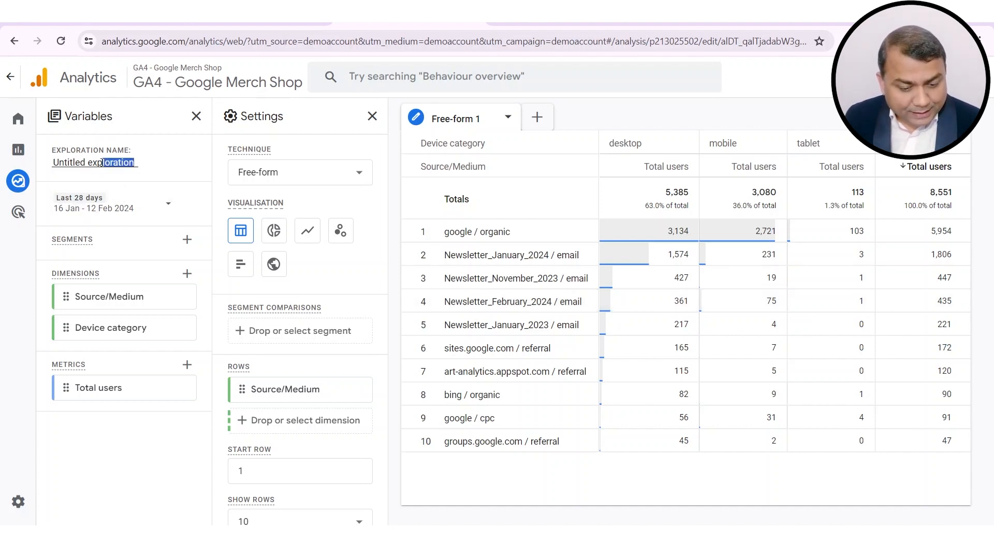
pyautogui.doubleClick(65, 162)
pyautogui.write('Free Form')
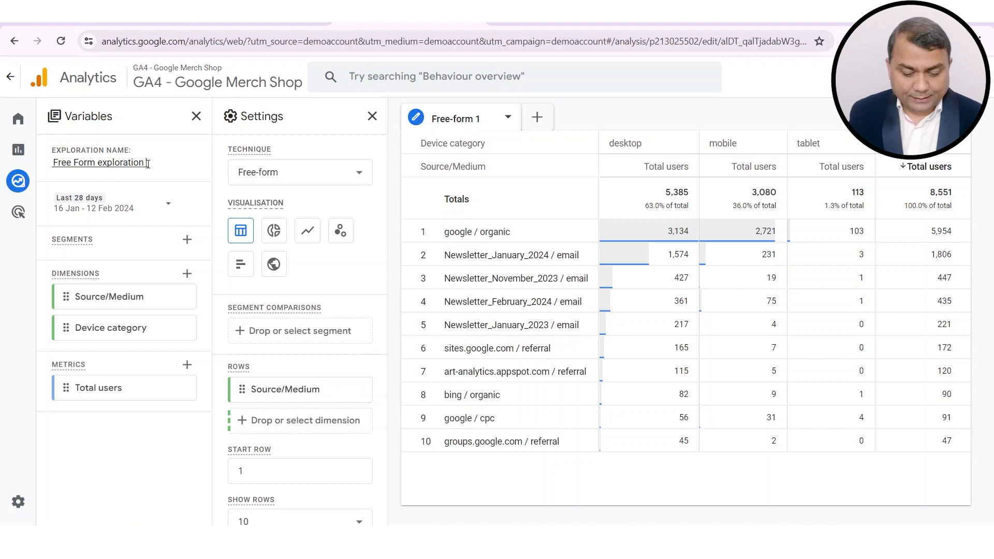
pyautogui.write(' Tutorial')
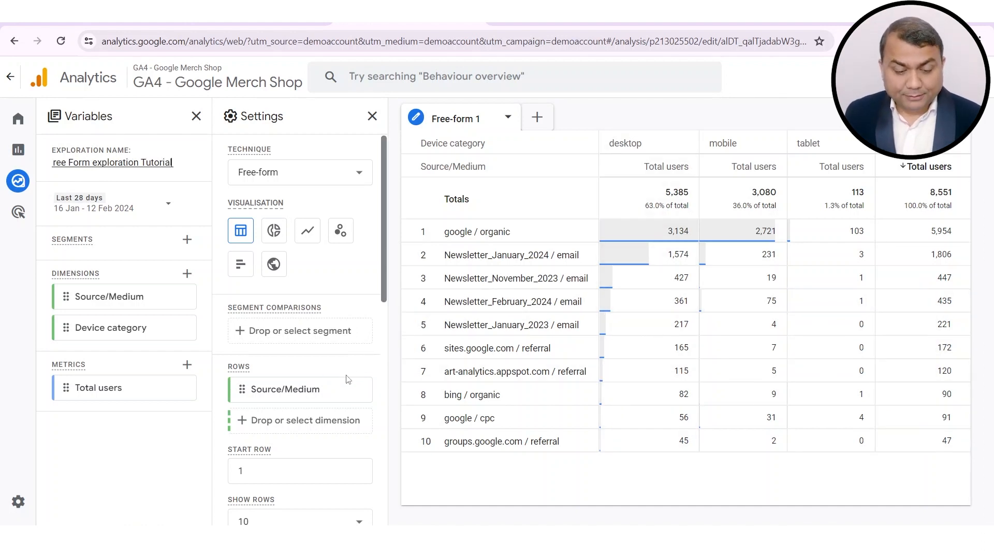
pyautogui.click(573, 475)
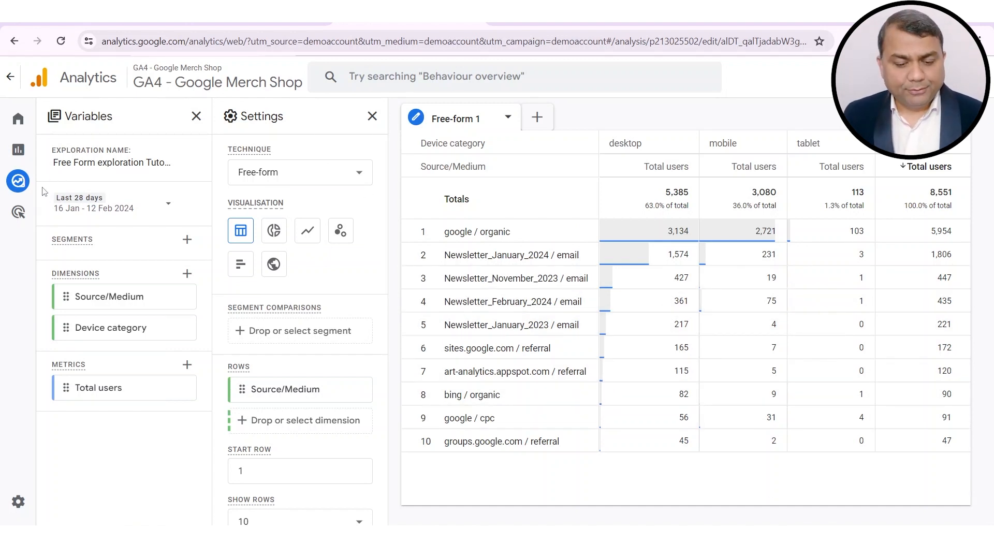
# Return to the Explorations overview and dismiss the leftover selection options
pyautogui.moveTo(10, 188)
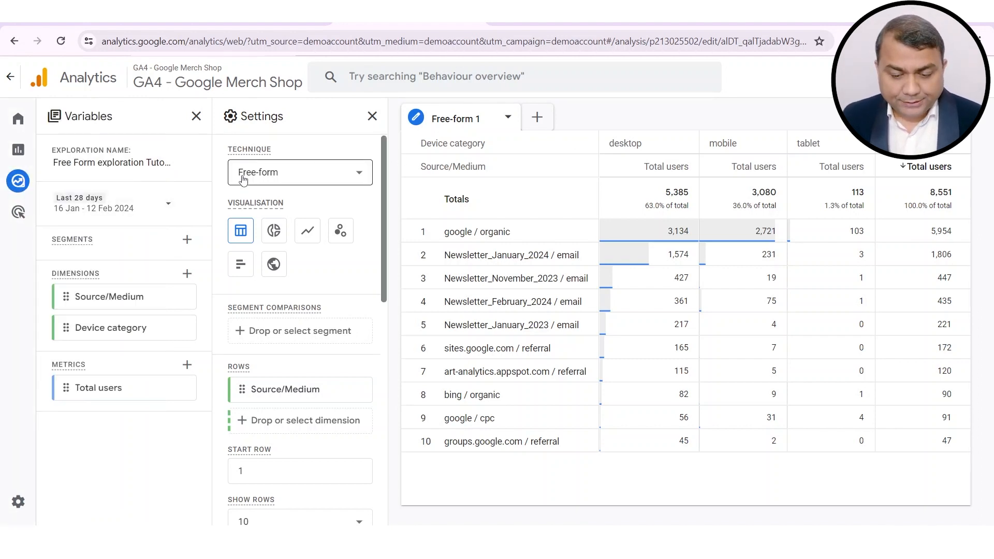
pyautogui.click(20, 187)
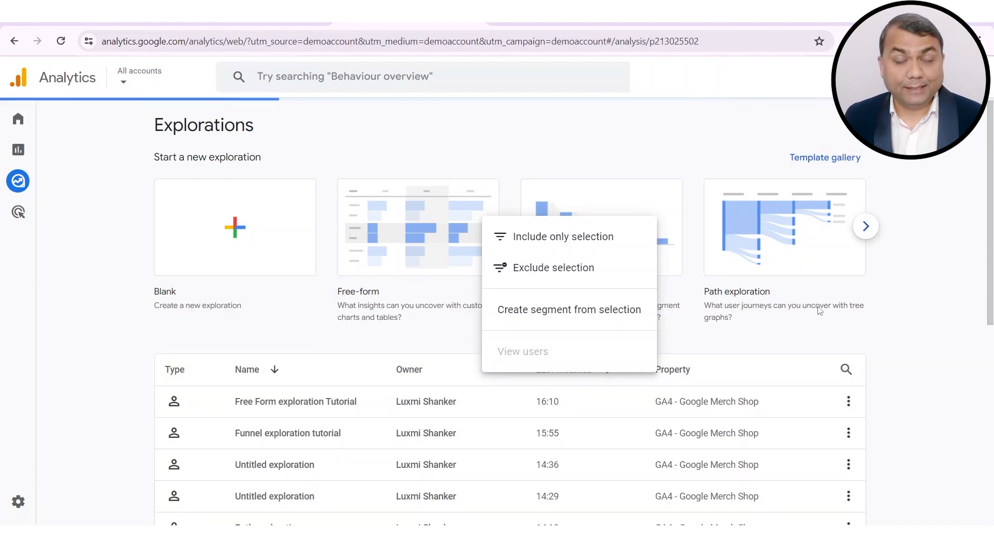
pyautogui.click(778, 318)
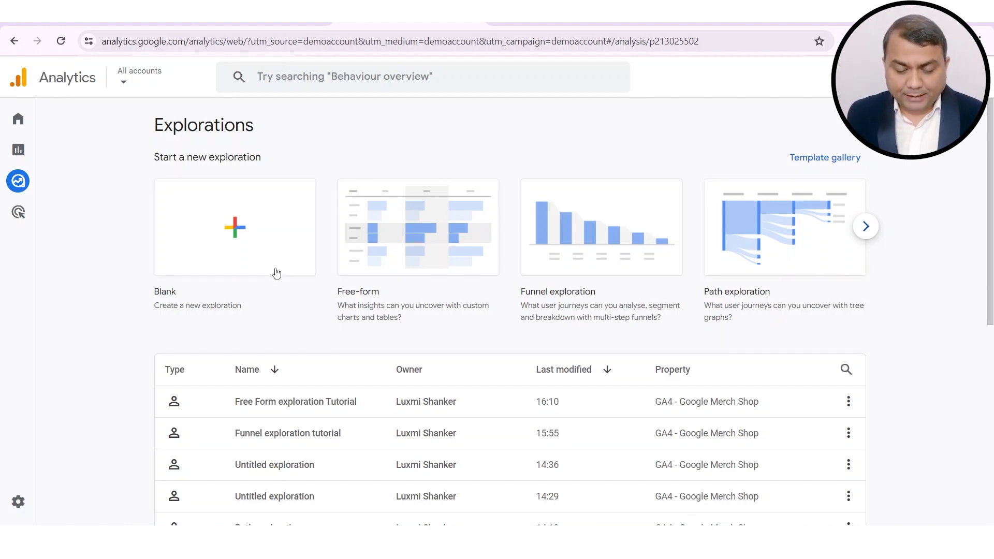
# Create a blank exploration and set its technique to Path exploration
pyautogui.click(239, 232)
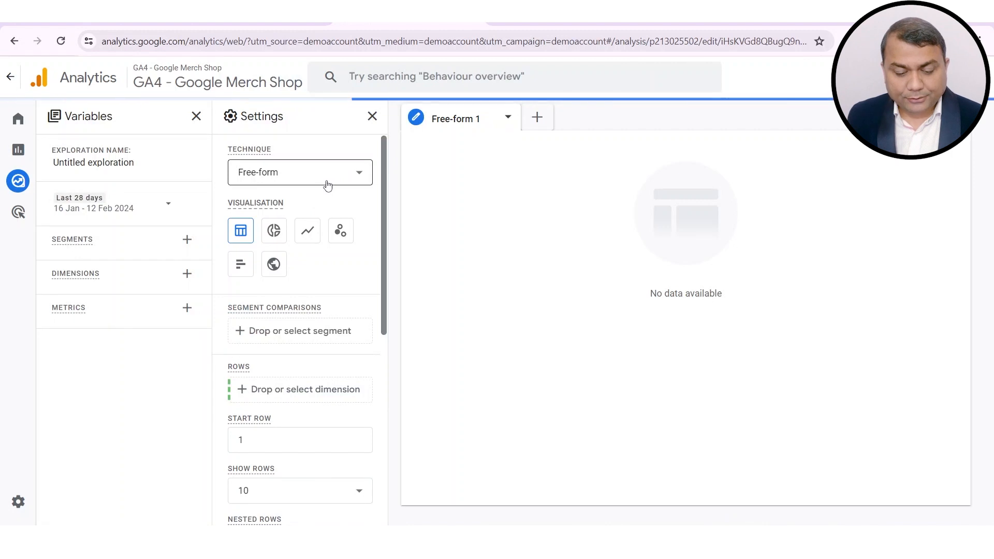
pyautogui.click(326, 175)
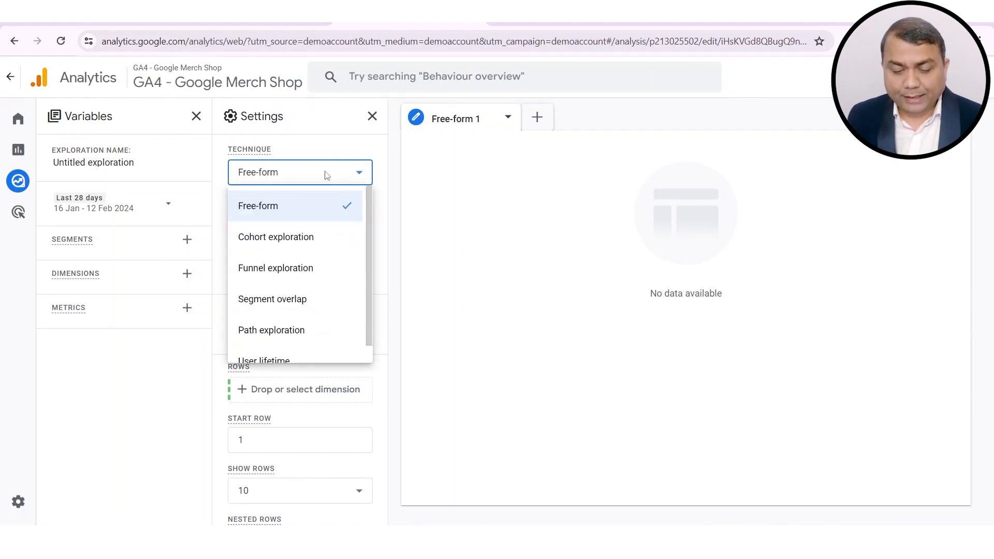
pyautogui.click(299, 331)
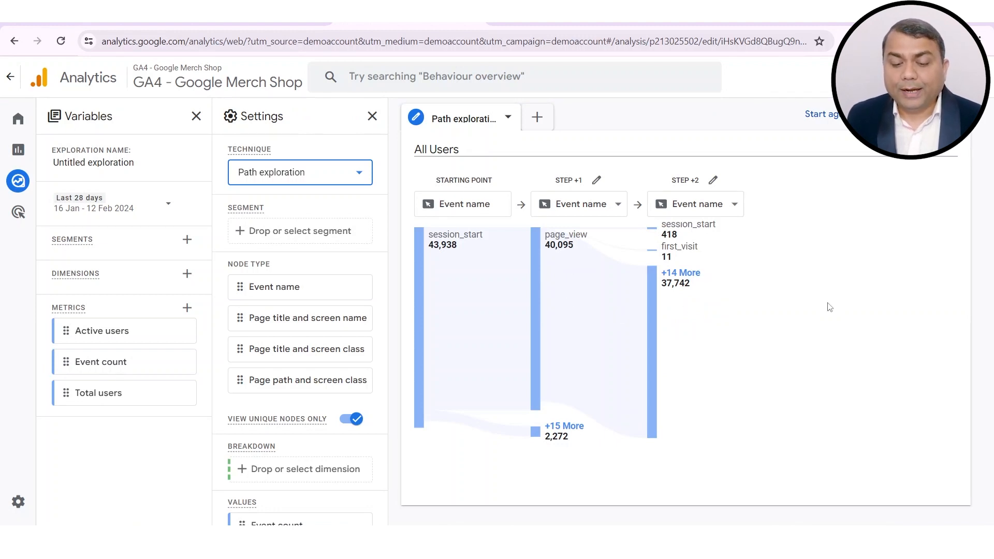
# Restart the path exploration with Page path and screen class as the starting point node type and /basket.html as the starting page
pyautogui.click(837, 115)
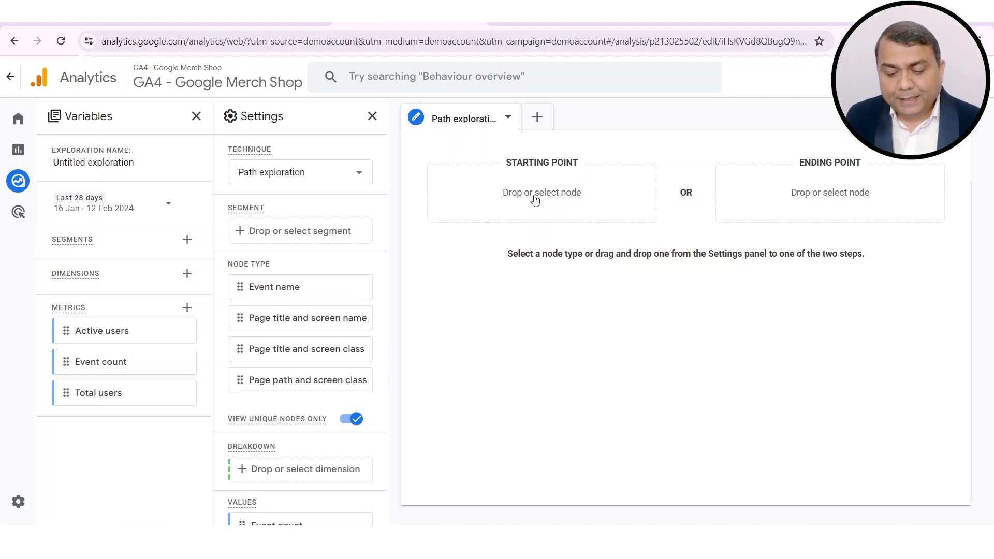
pyautogui.click(555, 203)
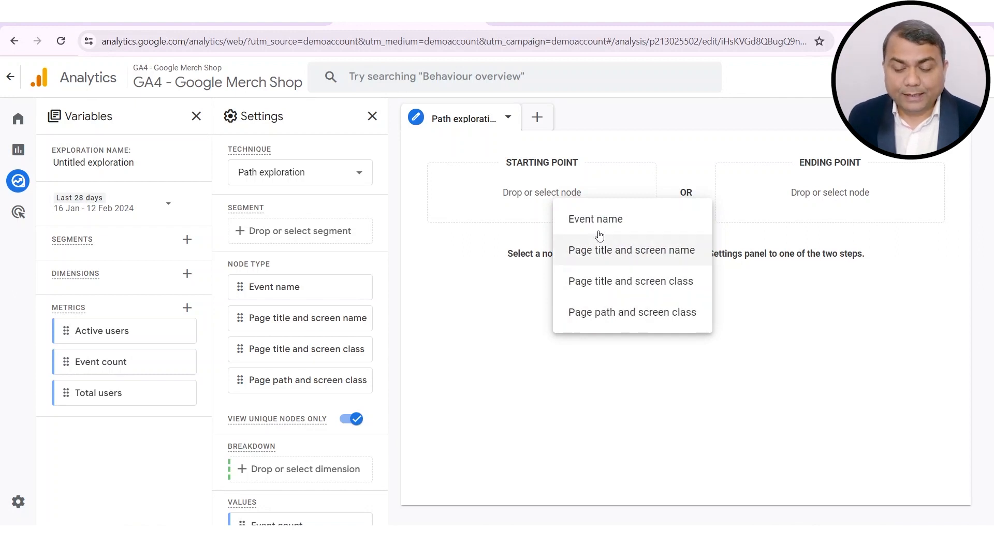
pyautogui.click(629, 316)
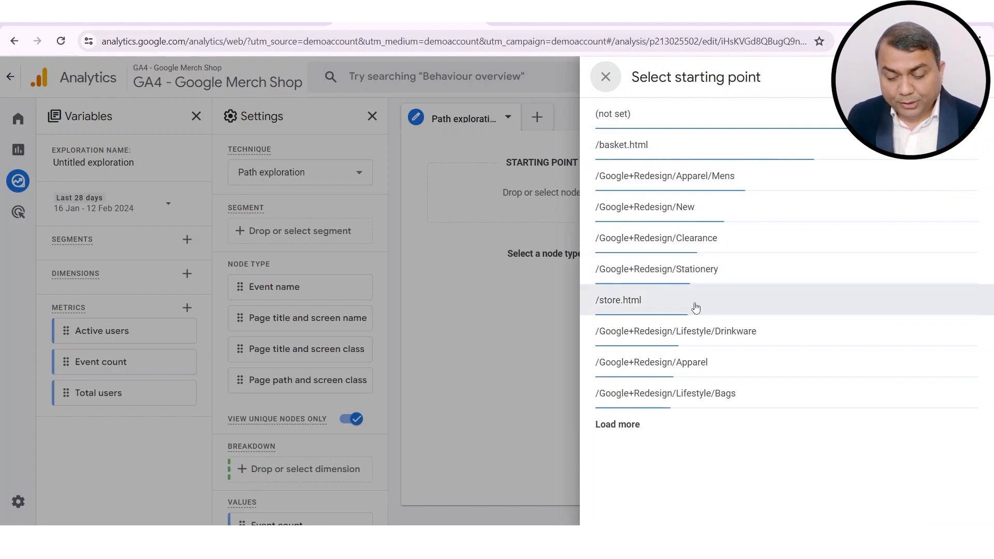
pyautogui.click(630, 432)
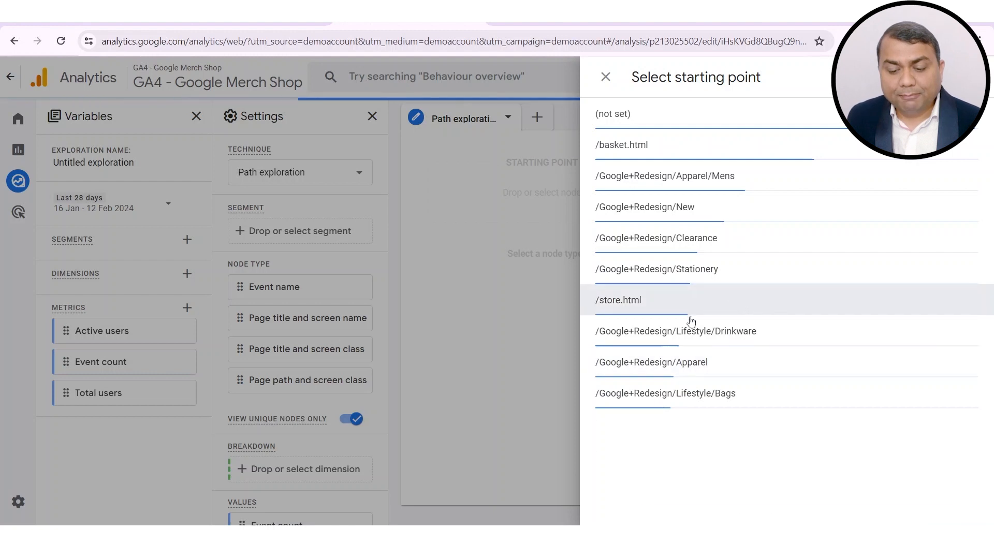
pyautogui.scroll(-3, 717, 445)
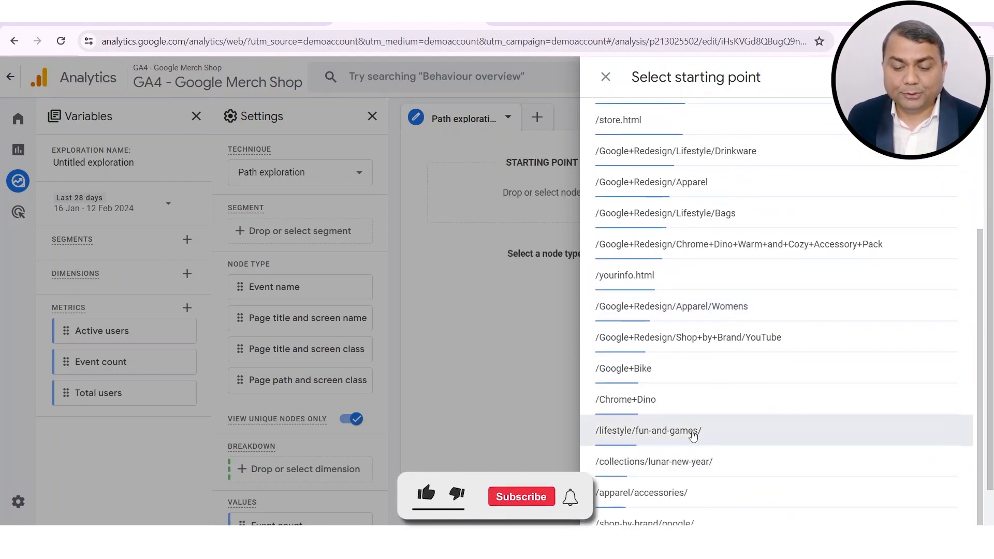
pyautogui.scroll(4, 697, 435)
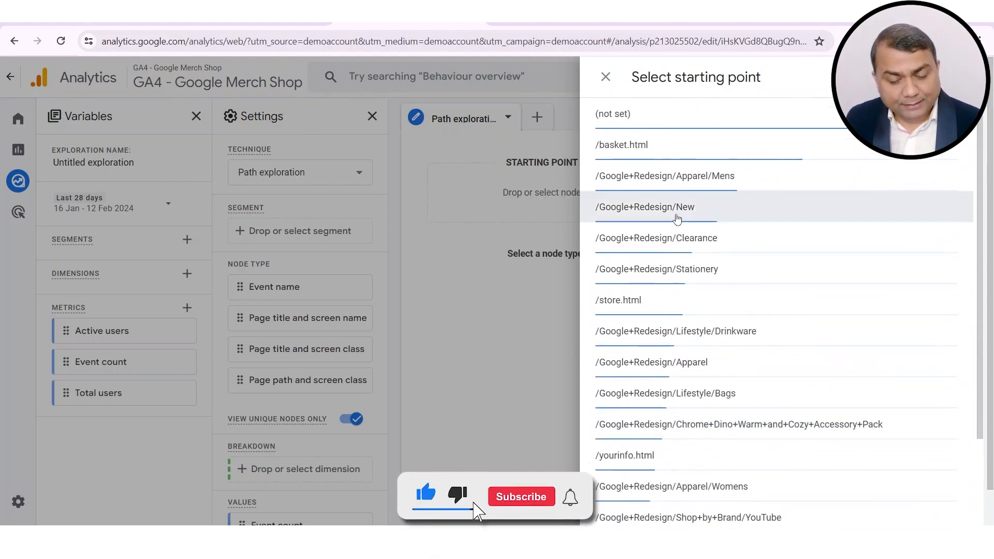
pyautogui.click(638, 151)
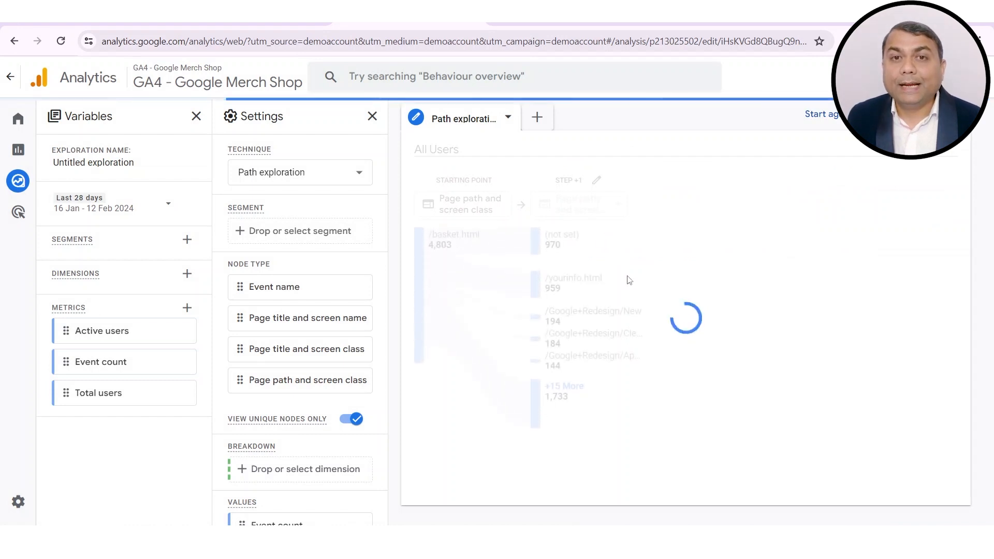
# Examine the pages visited after /basket.html and expand the remaining grouped pages in step +1
pyautogui.moveTo(433, 245)
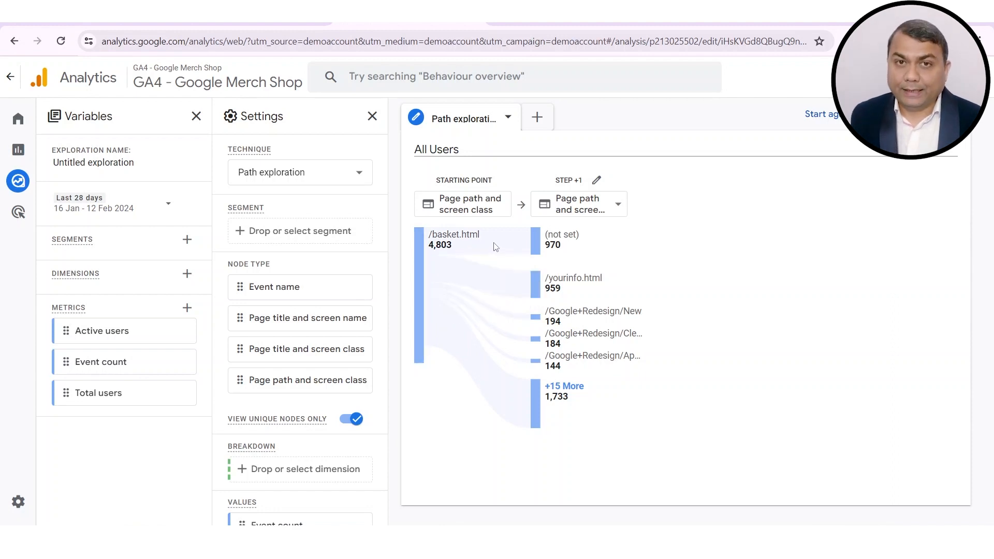
pyautogui.moveTo(536, 239)
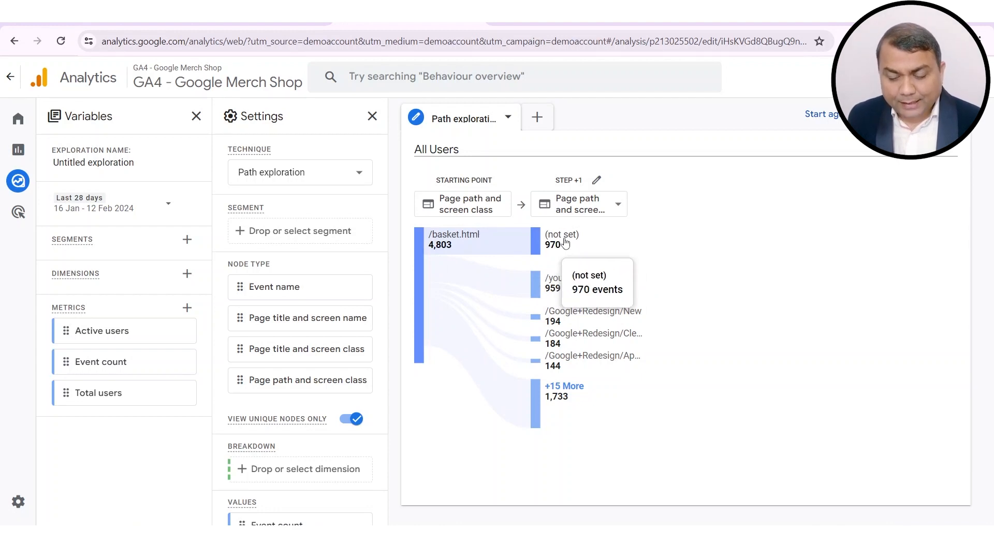
pyautogui.moveTo(558, 284)
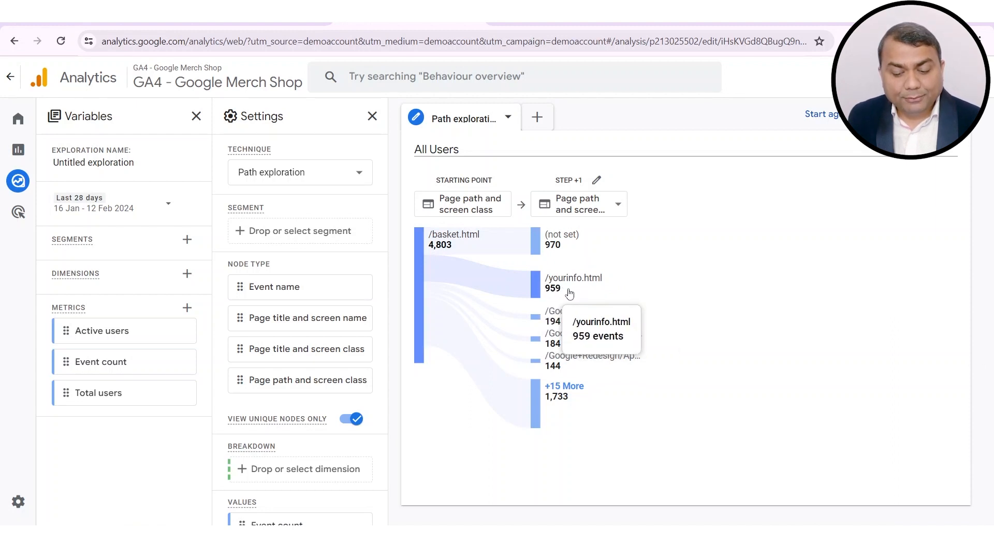
pyautogui.moveTo(591, 319)
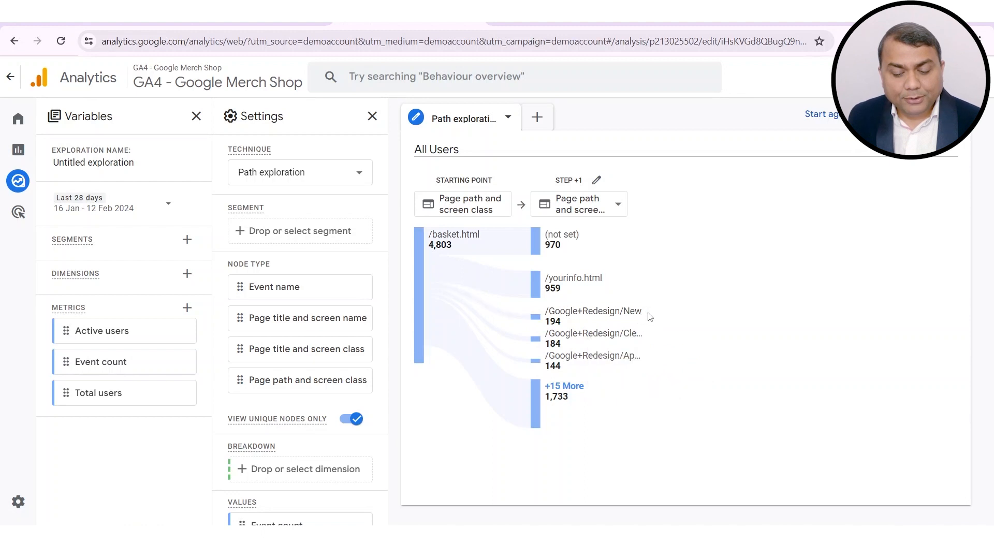
pyautogui.moveTo(572, 369)
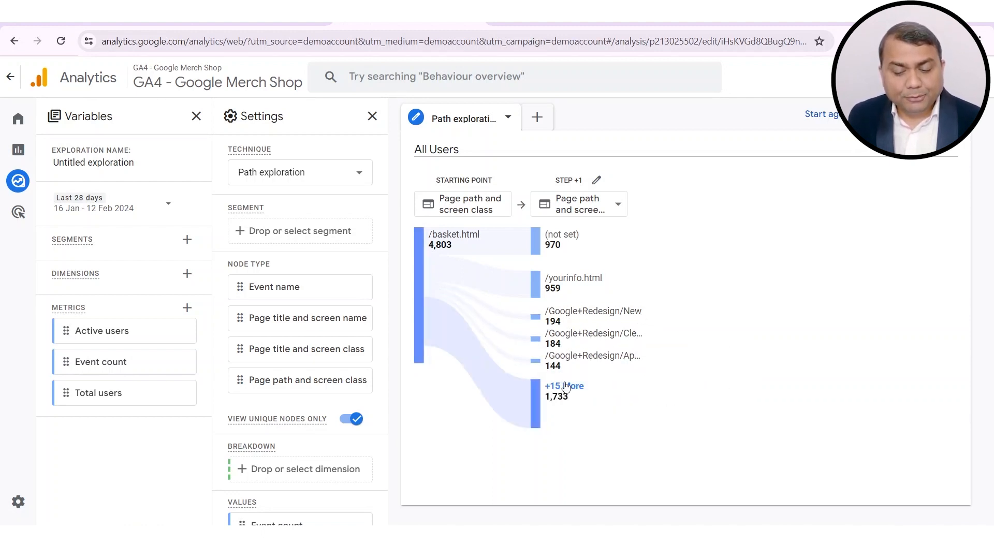
pyautogui.click(574, 389)
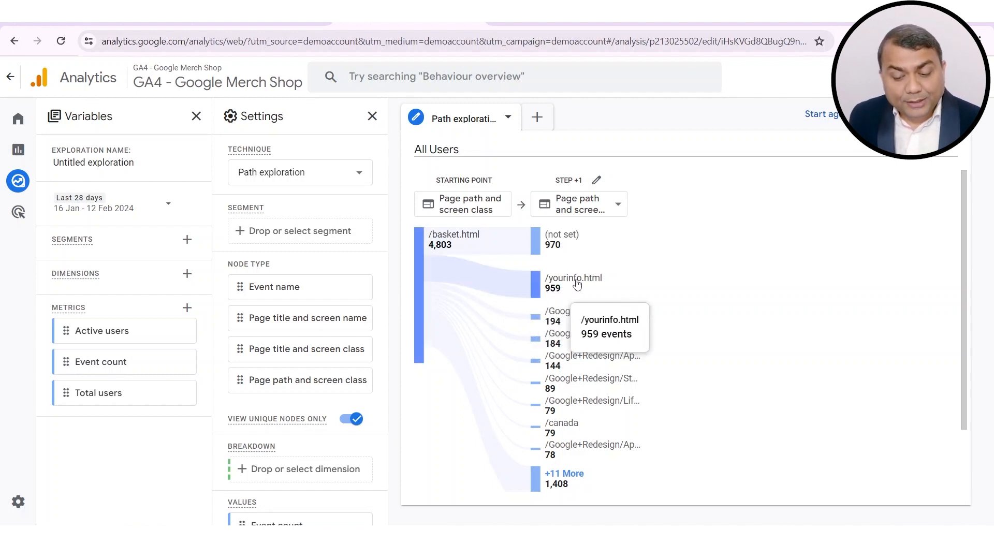
# Expand the /yourinfo.html node and its /payment.html node to follow the checkout path through step +3
pyautogui.click(538, 288)
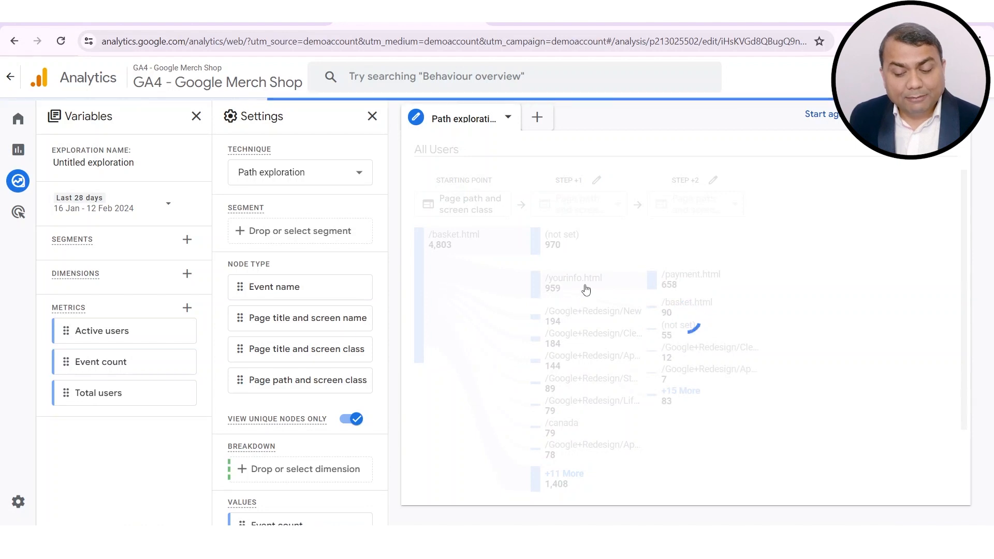
pyautogui.moveTo(692, 284)
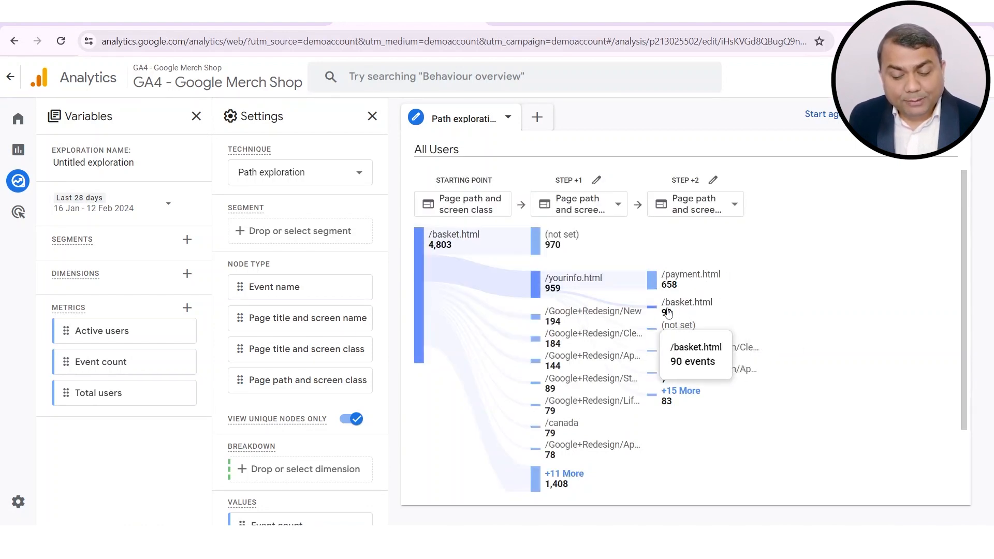
pyautogui.moveTo(677, 339)
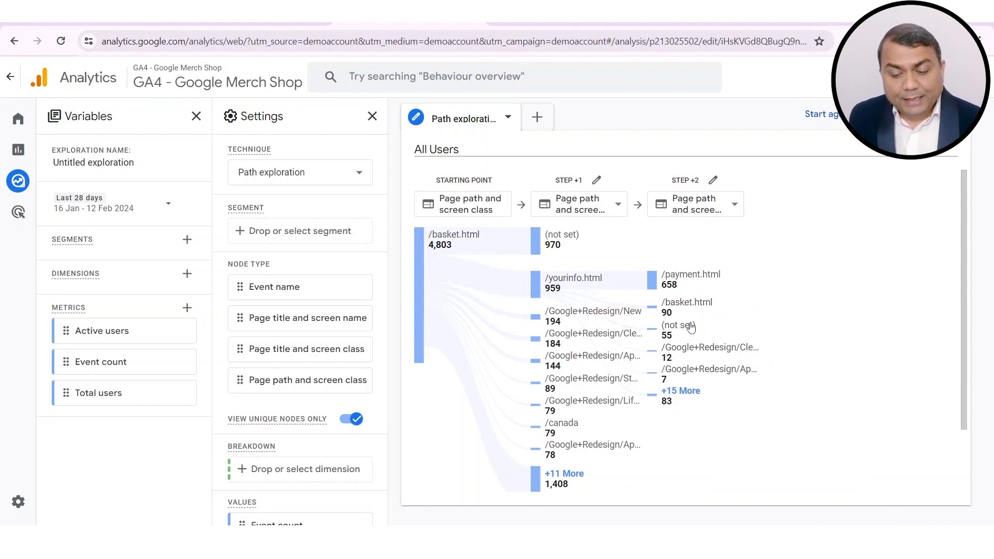
pyautogui.click(654, 282)
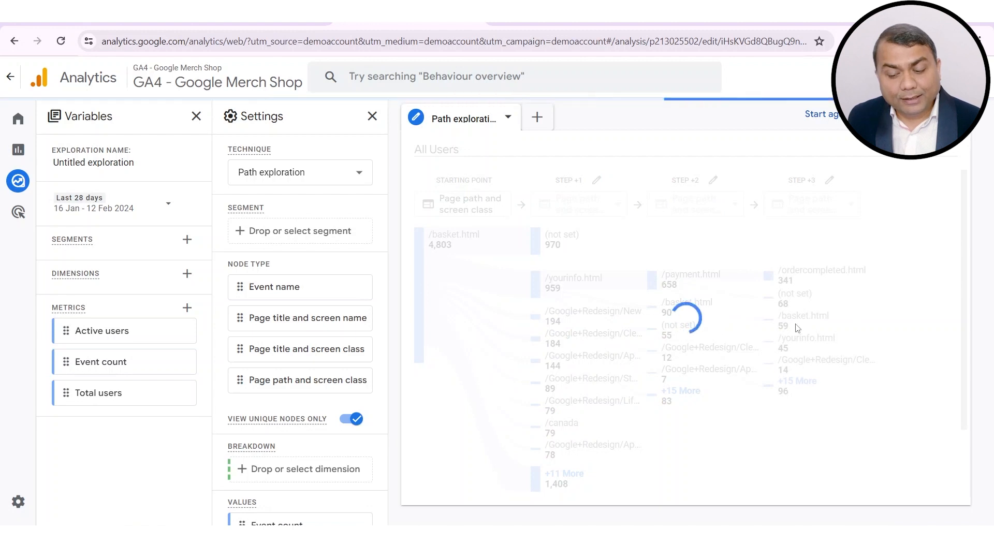
pyautogui.moveTo(855, 287)
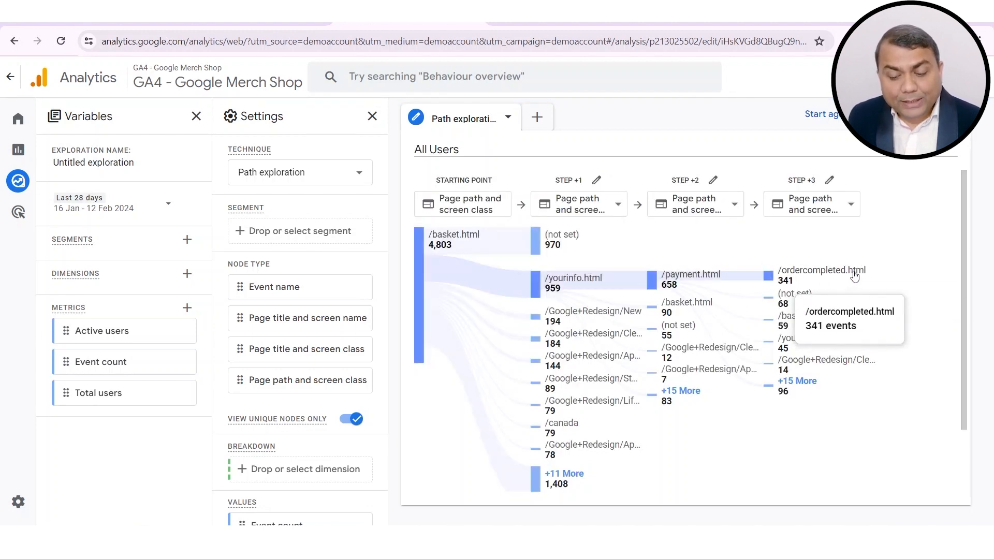
pyautogui.moveTo(790, 365)
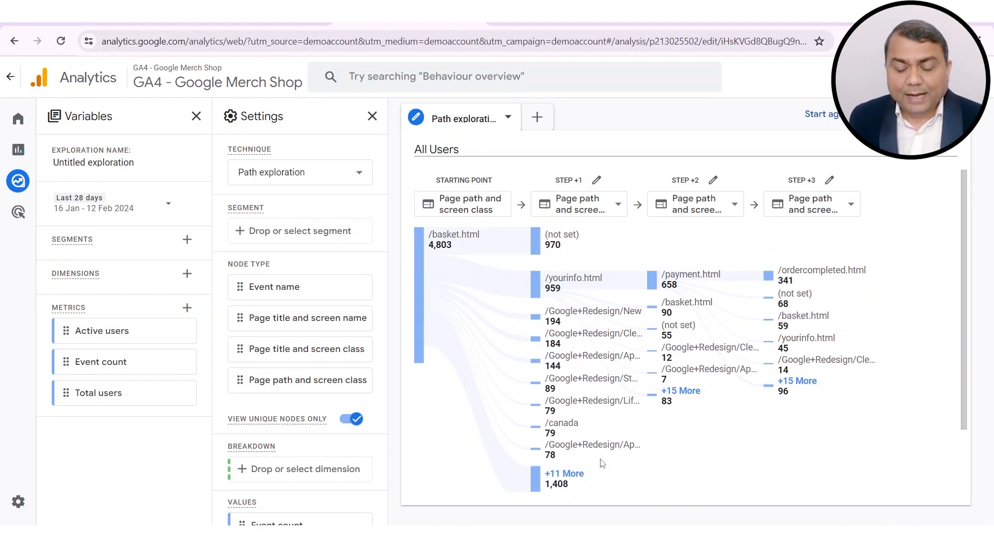
# Start the path exploration over and choose Page path and screen class as the ending point node type
pyautogui.click(822, 116)
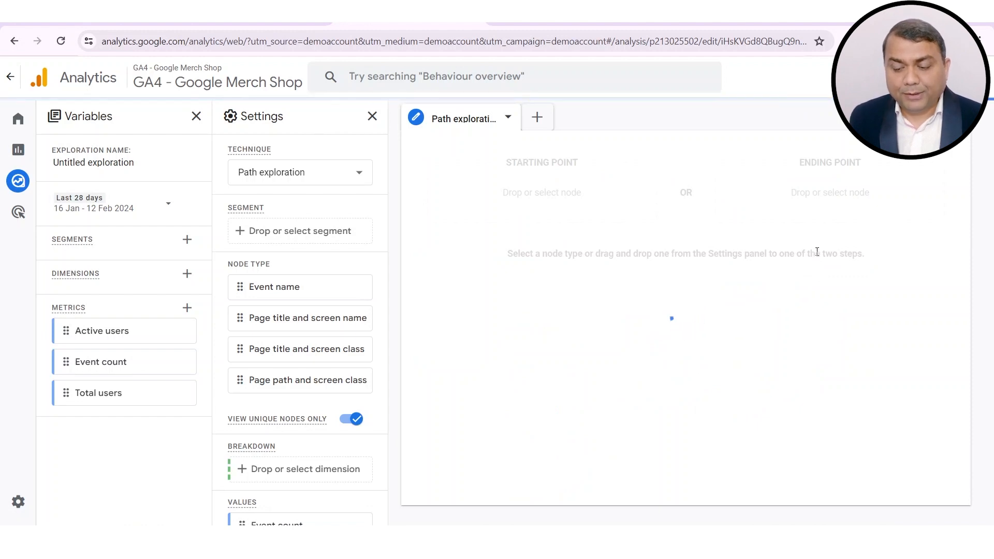
pyautogui.click(830, 195)
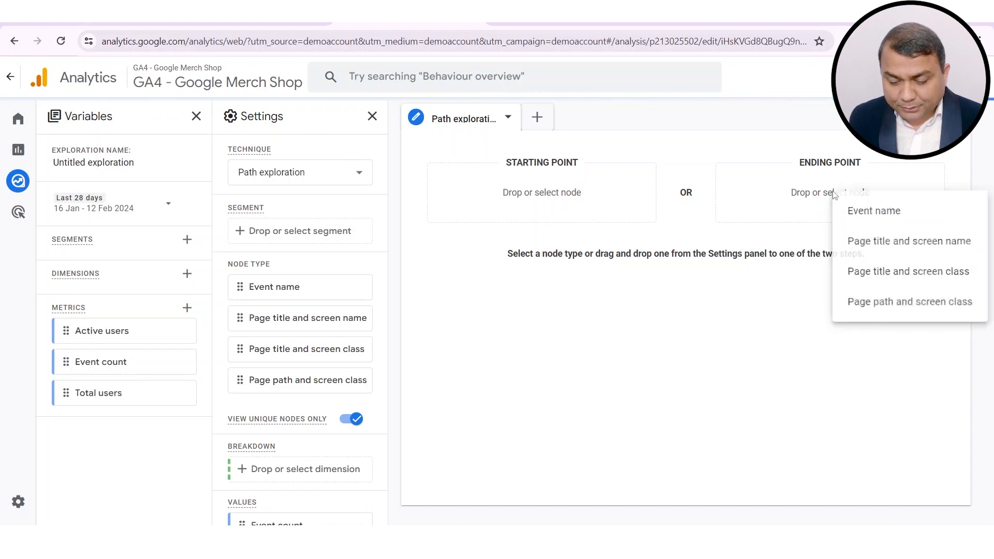
pyautogui.click(876, 310)
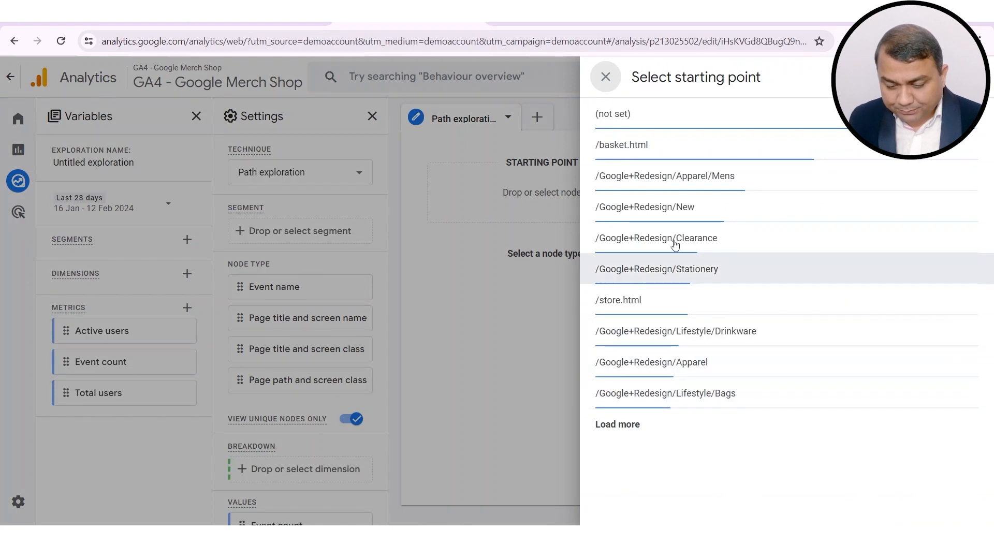
# Load more page paths and look through the list for a page suitable as the ending point
pyautogui.click(618, 425)
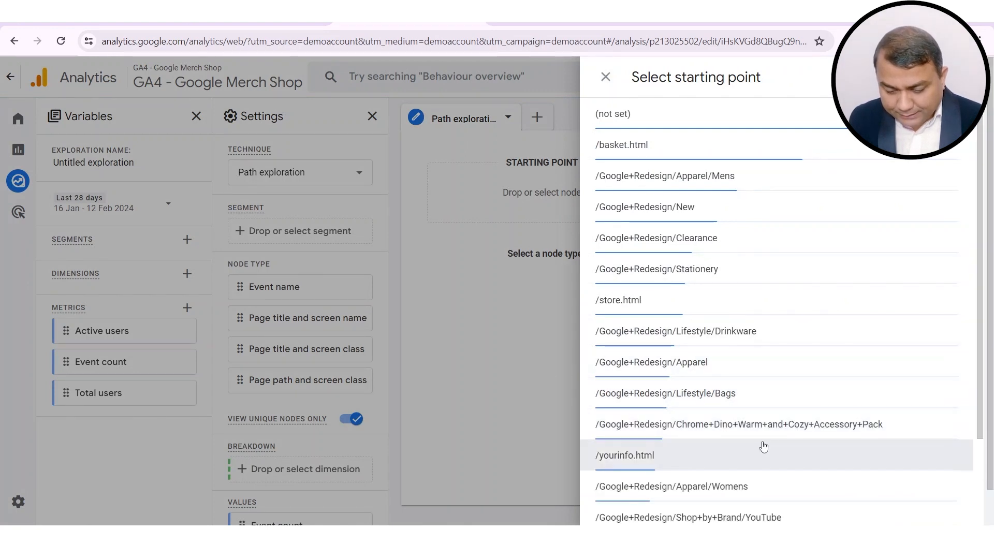
pyautogui.scroll(-5, 764, 446)
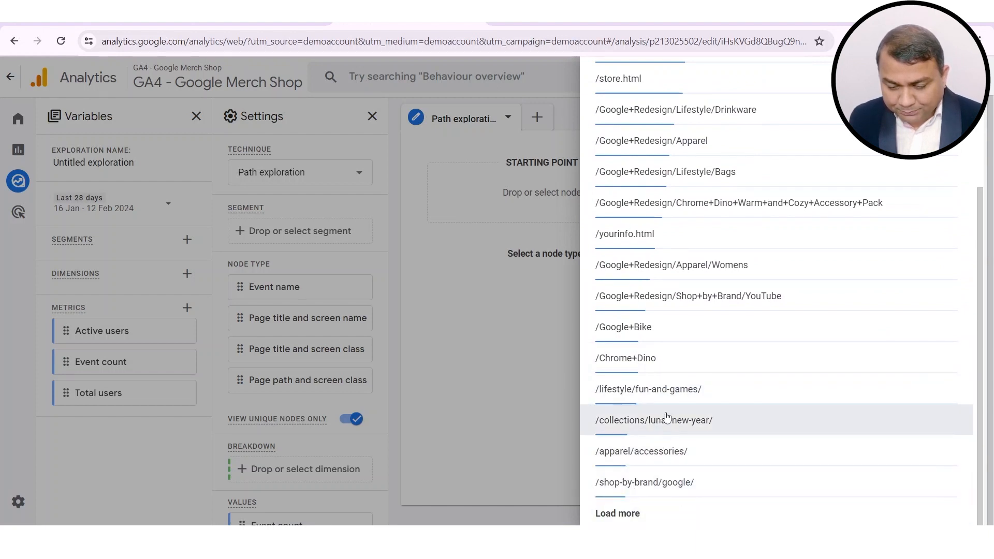
pyautogui.scroll(2, 668, 416)
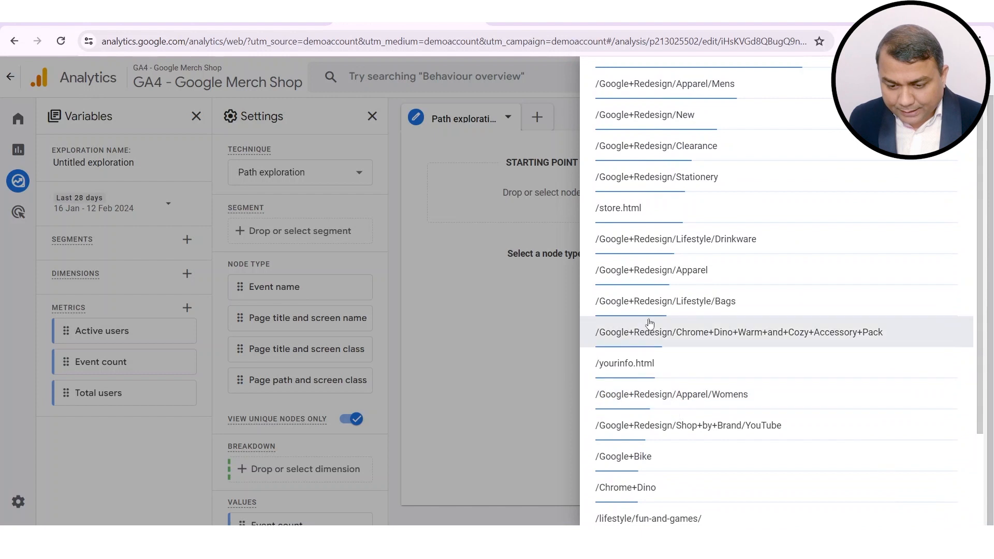
pyautogui.scroll(1, 671, 317)
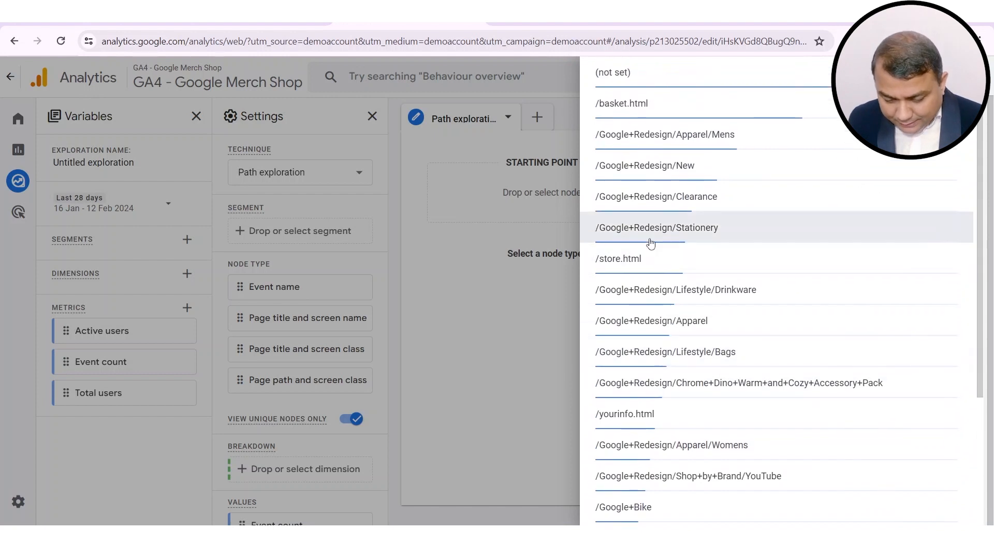
pyautogui.scroll(1, 665, 129)
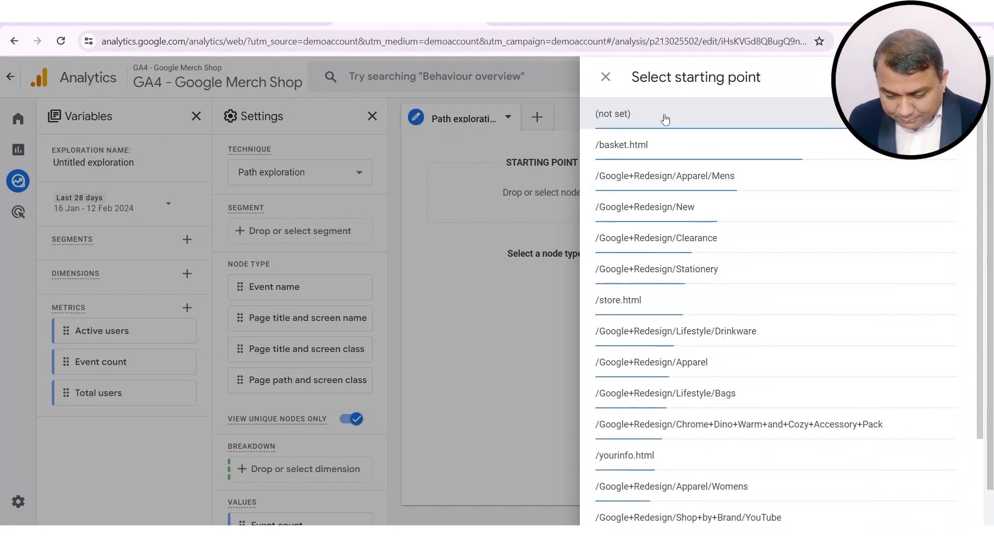
pyautogui.scroll(-2, 681, 362)
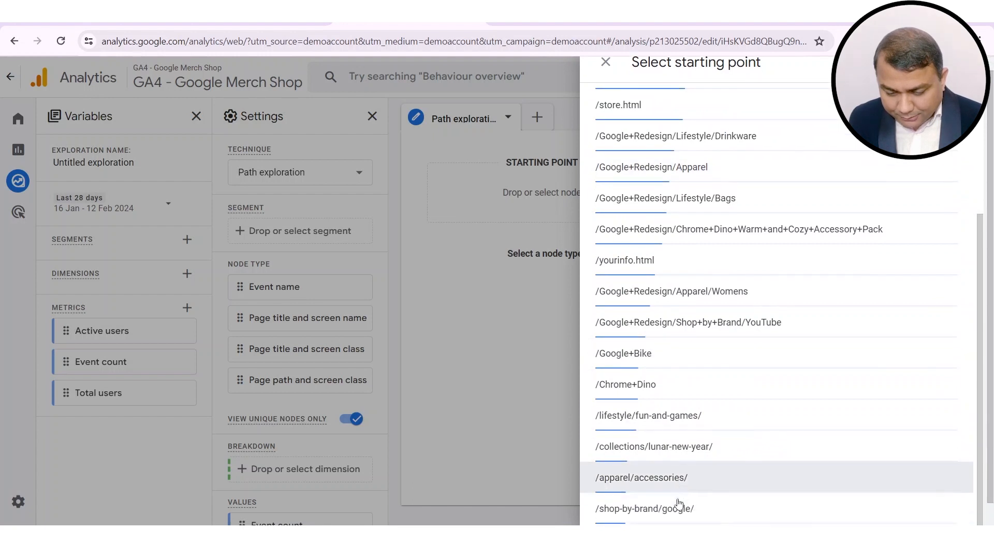
pyautogui.scroll(-1, 677, 482)
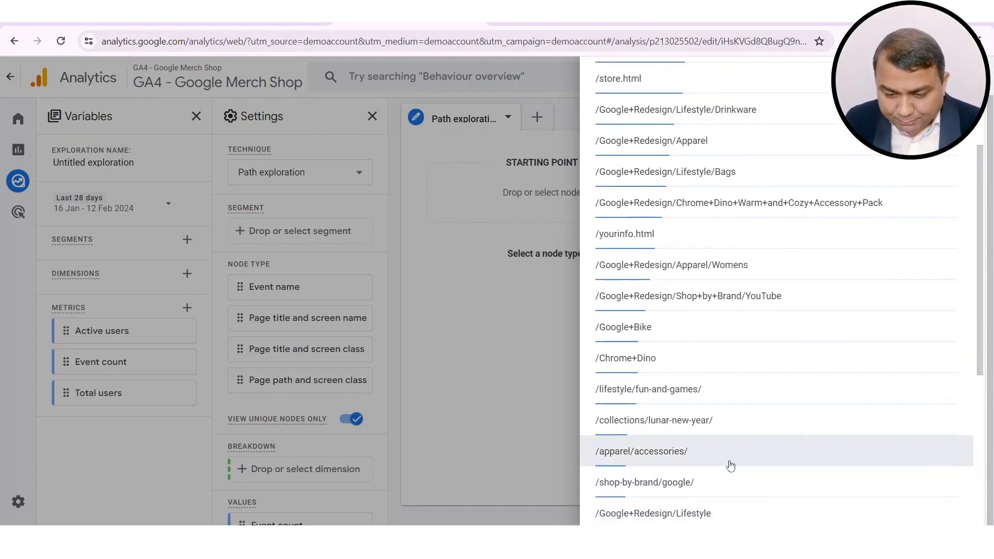
pyautogui.scroll(2, 729, 464)
pyautogui.scroll(1, 734, 460)
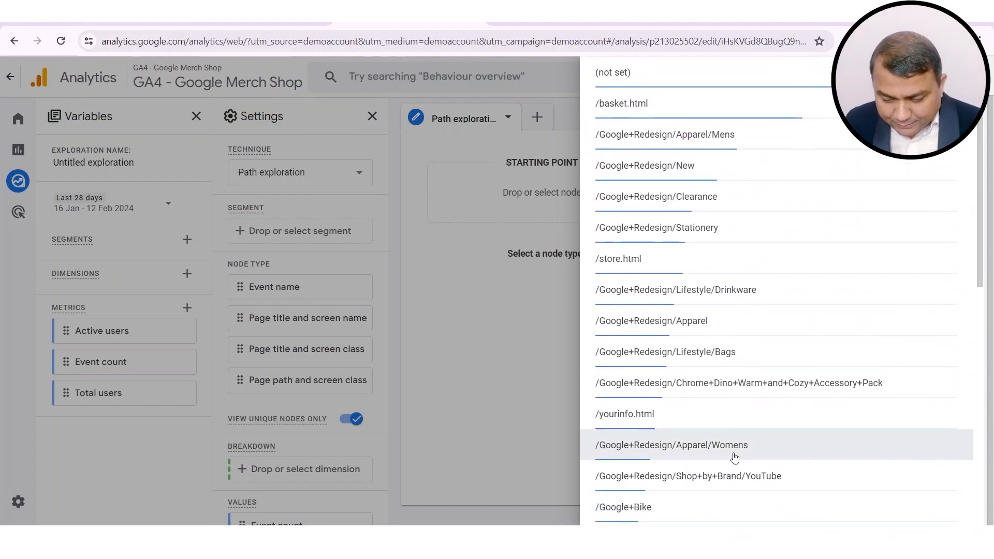
pyautogui.scroll(1, 734, 448)
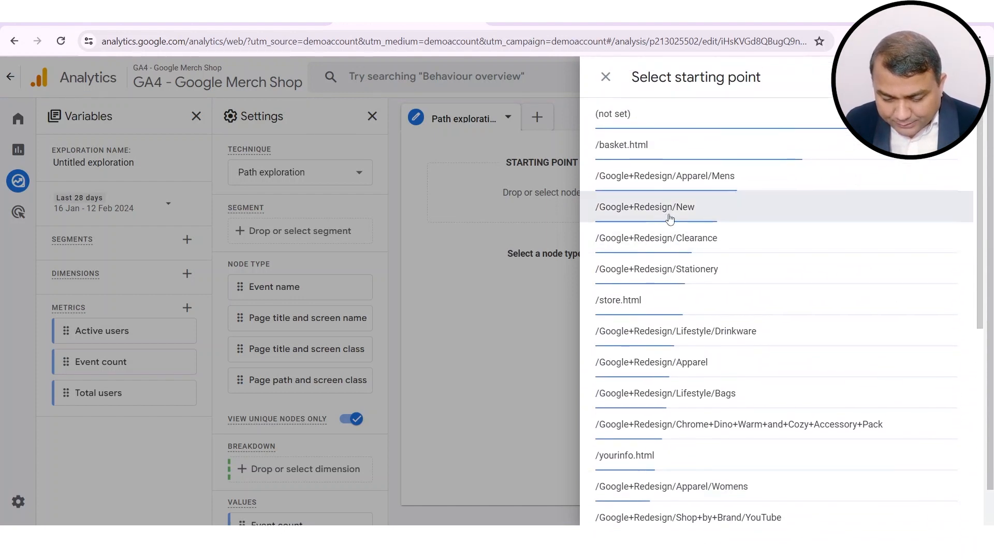
pyautogui.scroll(-5, 740, 342)
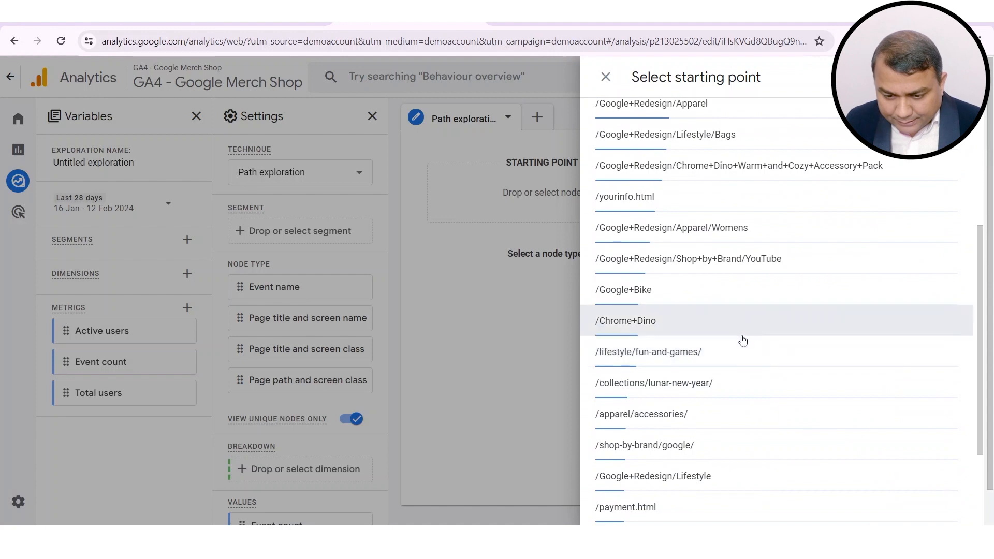
pyautogui.scroll(-4, 742, 340)
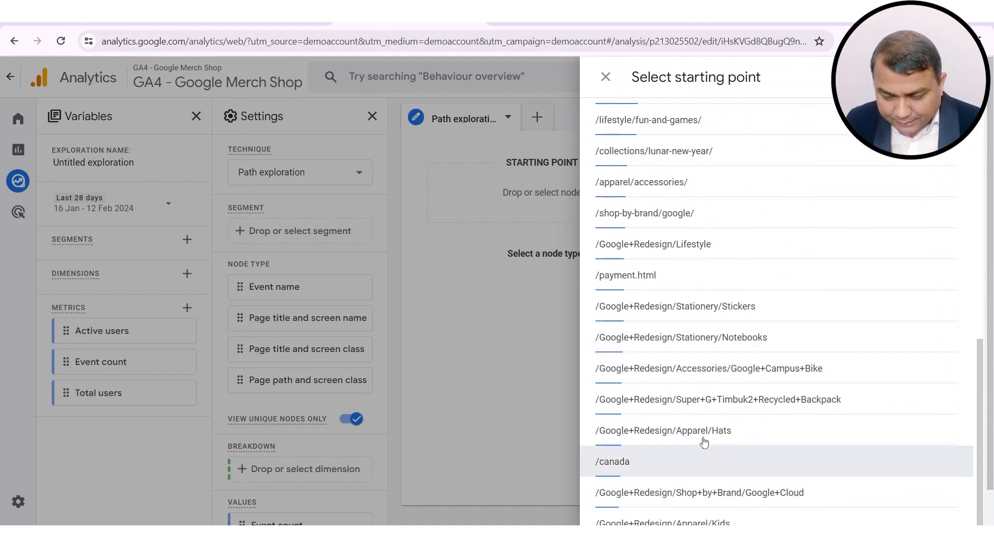
pyautogui.scroll(-1, 710, 433)
pyautogui.scroll(10, 720, 423)
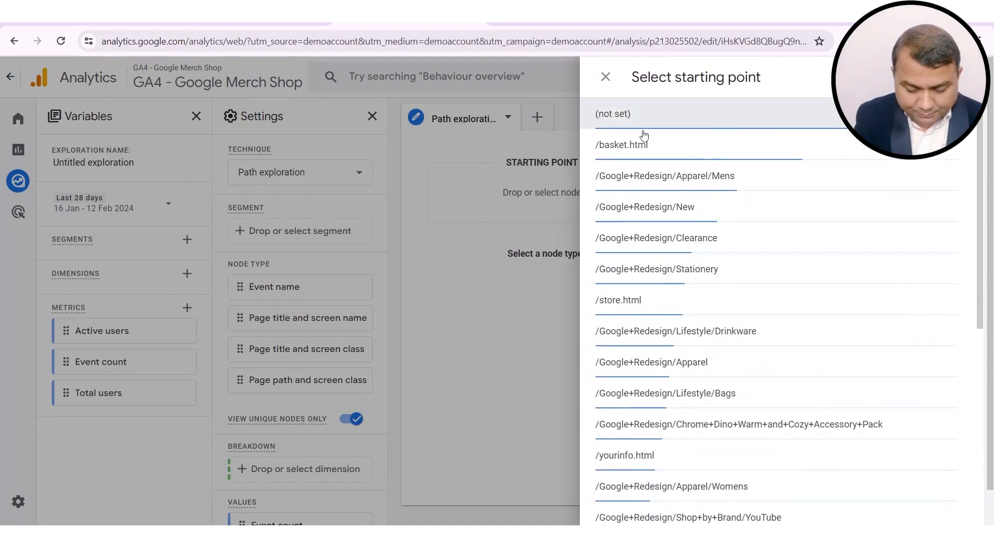
# Search the page paths for "purchase" and set /purchase.html as the ending point of the path exploration
pyautogui.click(959, 76)
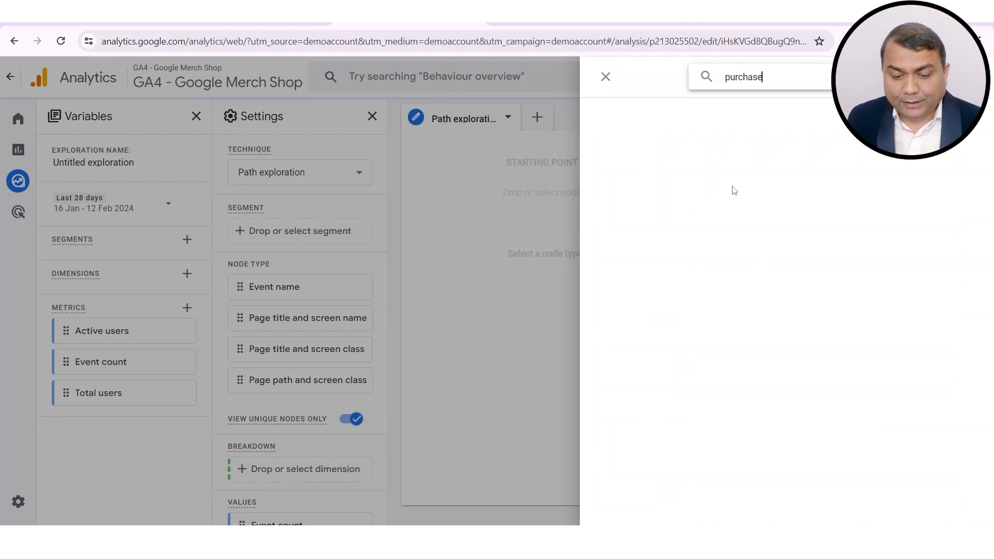
pyautogui.click(640, 118)
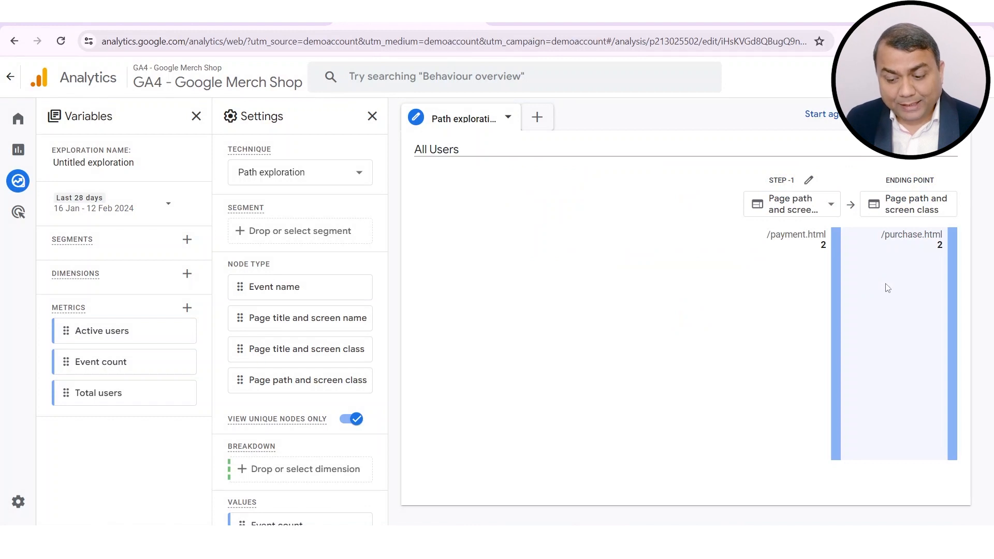
pyautogui.moveTo(915, 258)
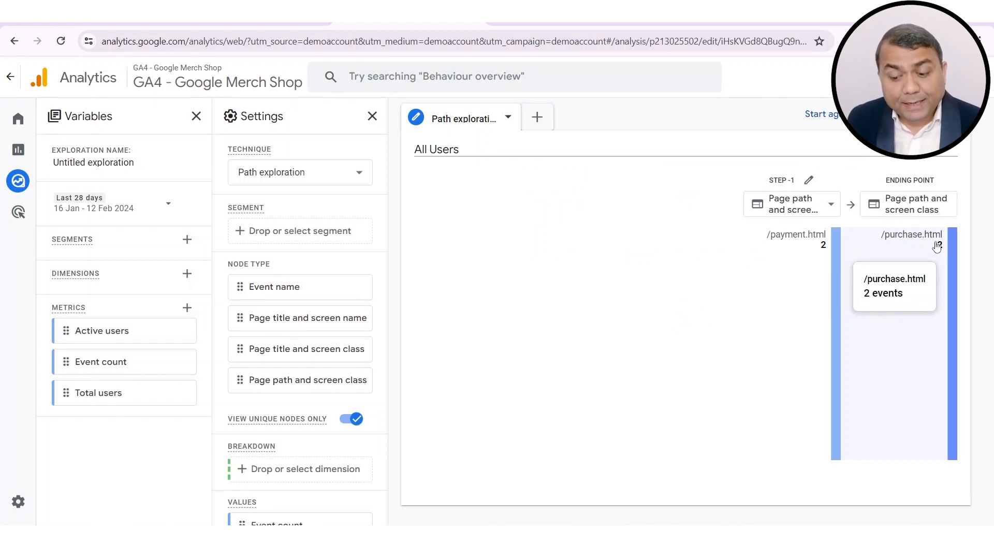
# Expand the /payment.html node and the Chrome Dino Party Time Sticker page before it to trace the path back to step -3
pyautogui.moveTo(821, 247)
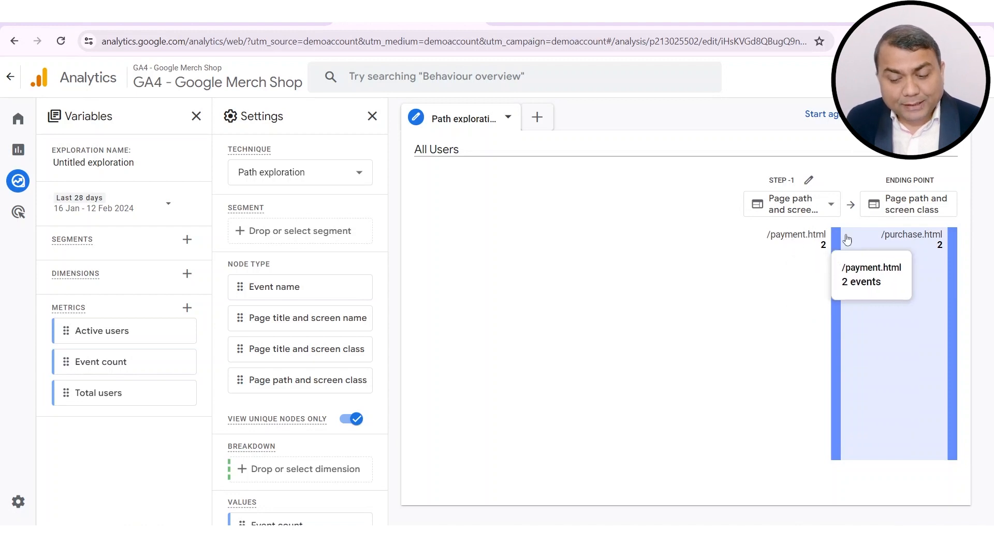
pyautogui.click(789, 240)
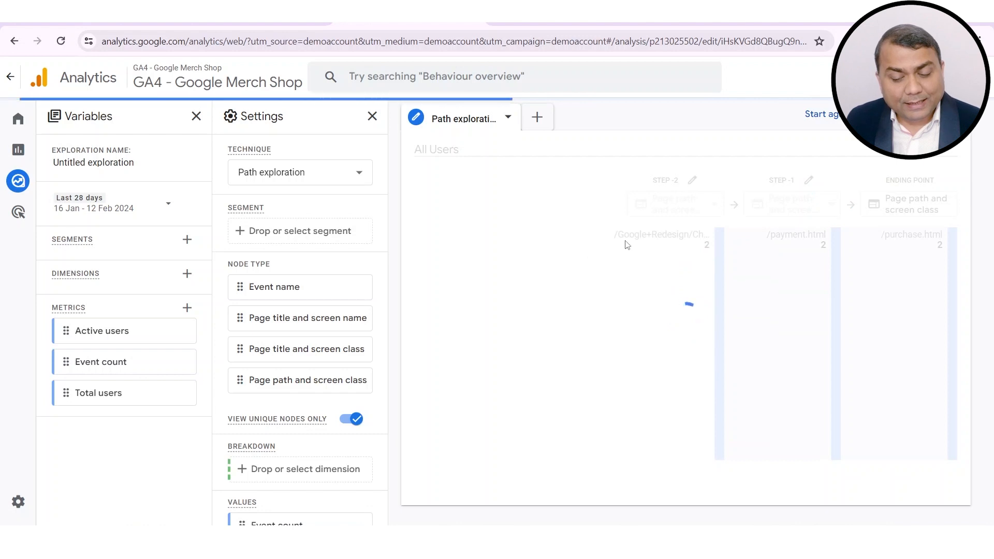
pyautogui.moveTo(676, 244)
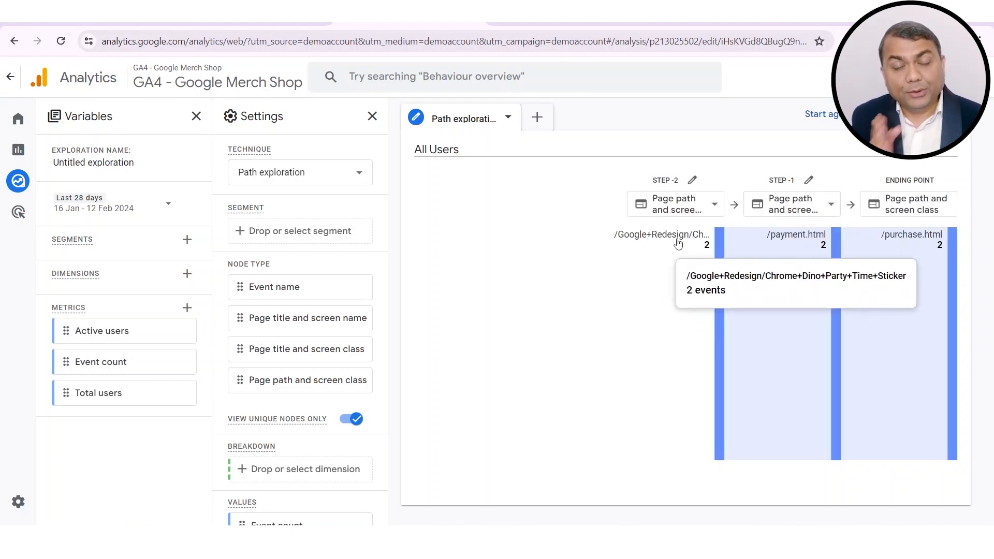
pyautogui.click(710, 240)
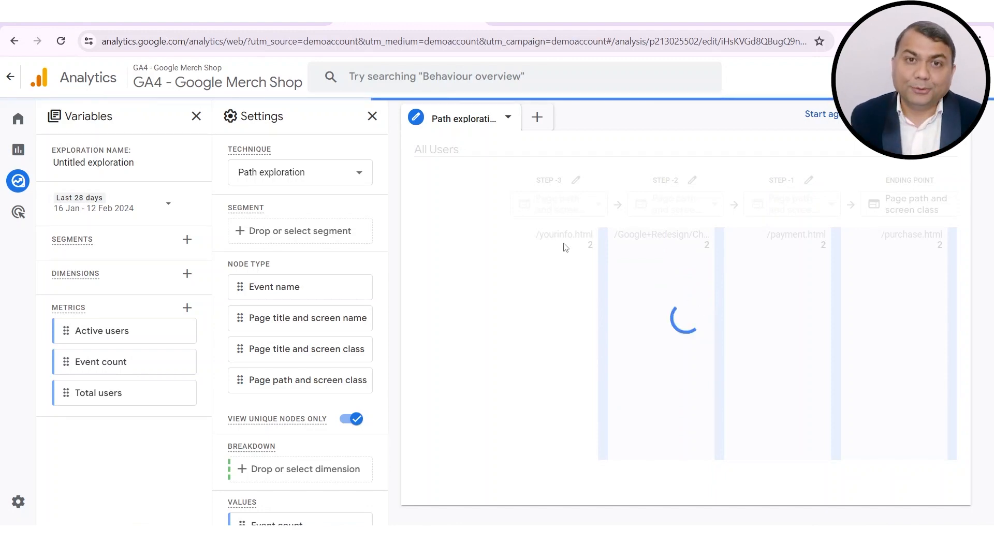
pyautogui.moveTo(564, 247)
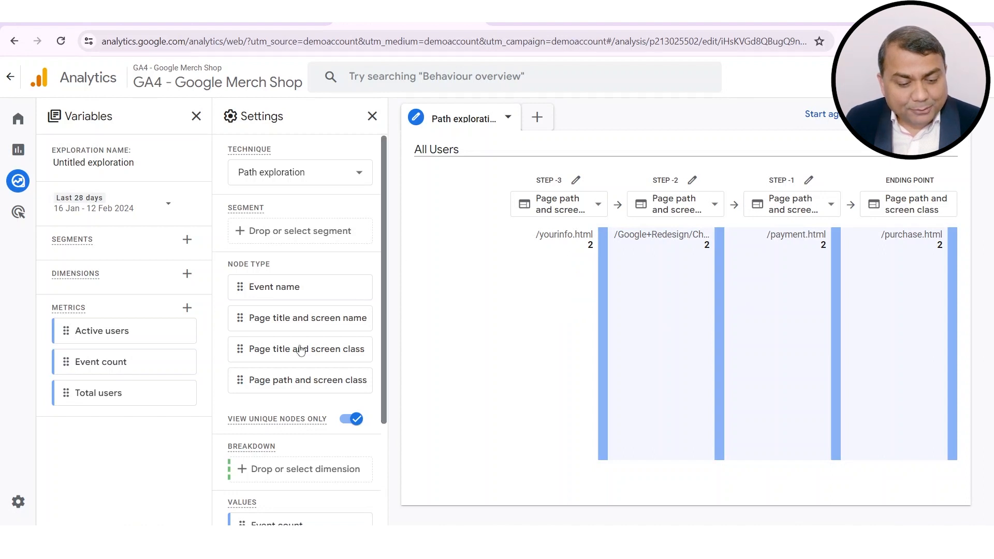
# Leave the path exploration and return to the Explorations overview
pyautogui.click(32, 182)
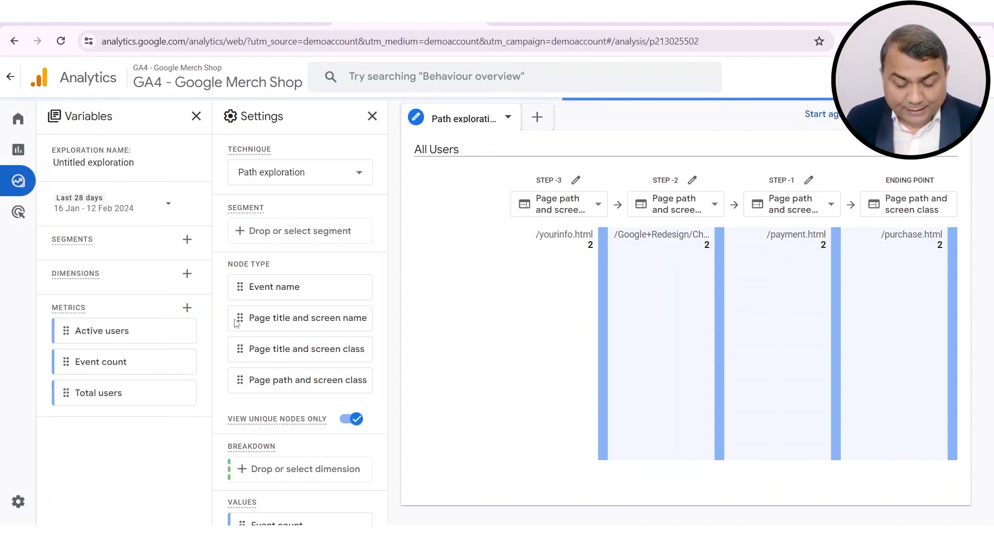